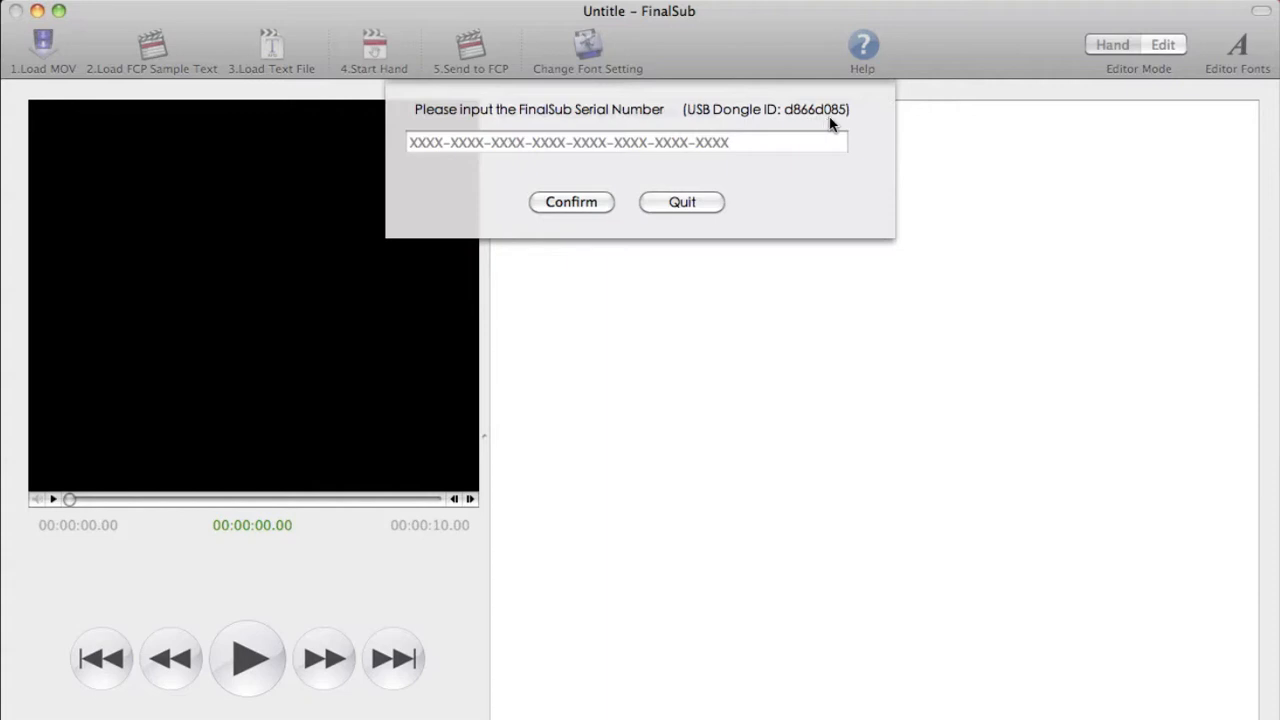
Paste the FinalSub serial number into the registration field and confirm it.
left_click(527, 142)
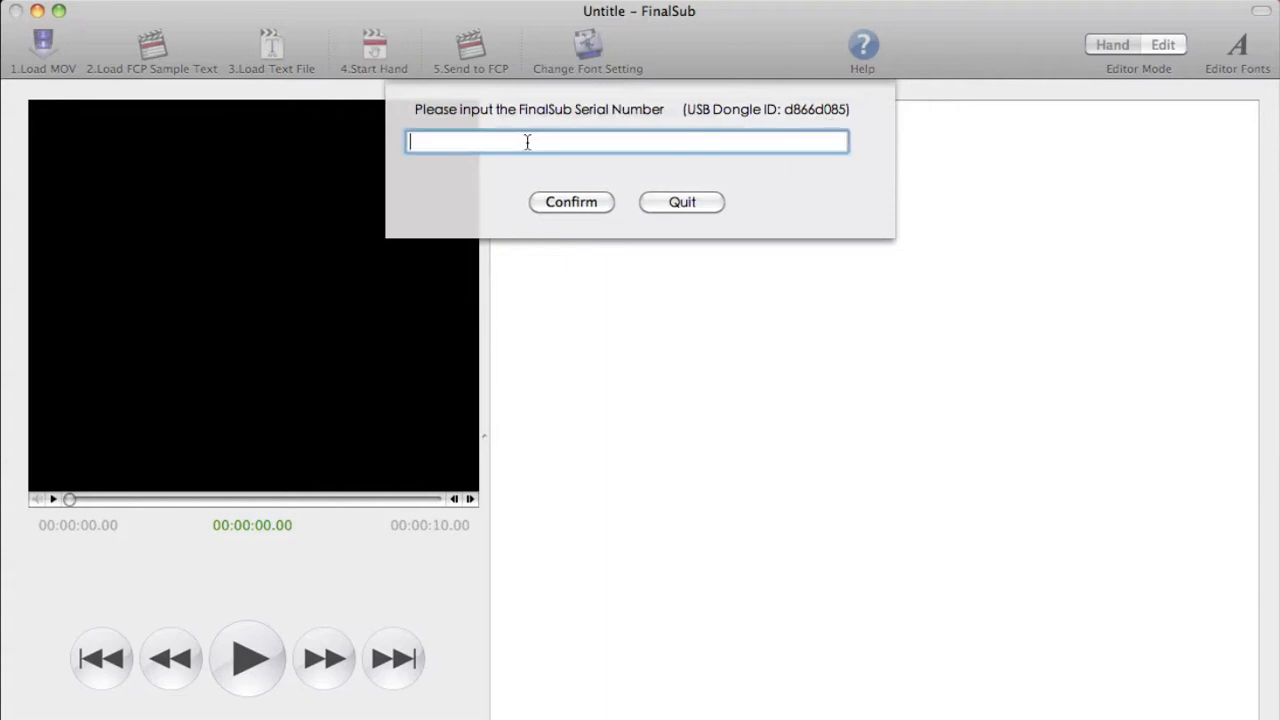
key("super+v")
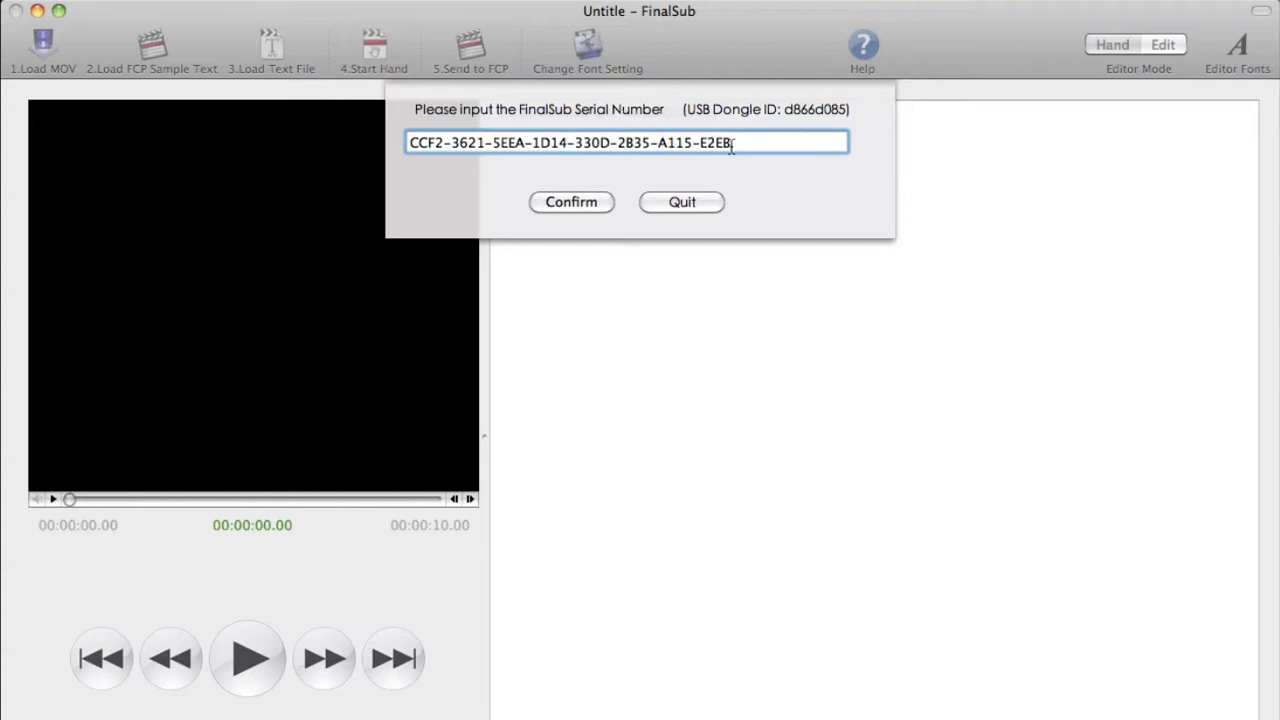
left_click(581, 203)
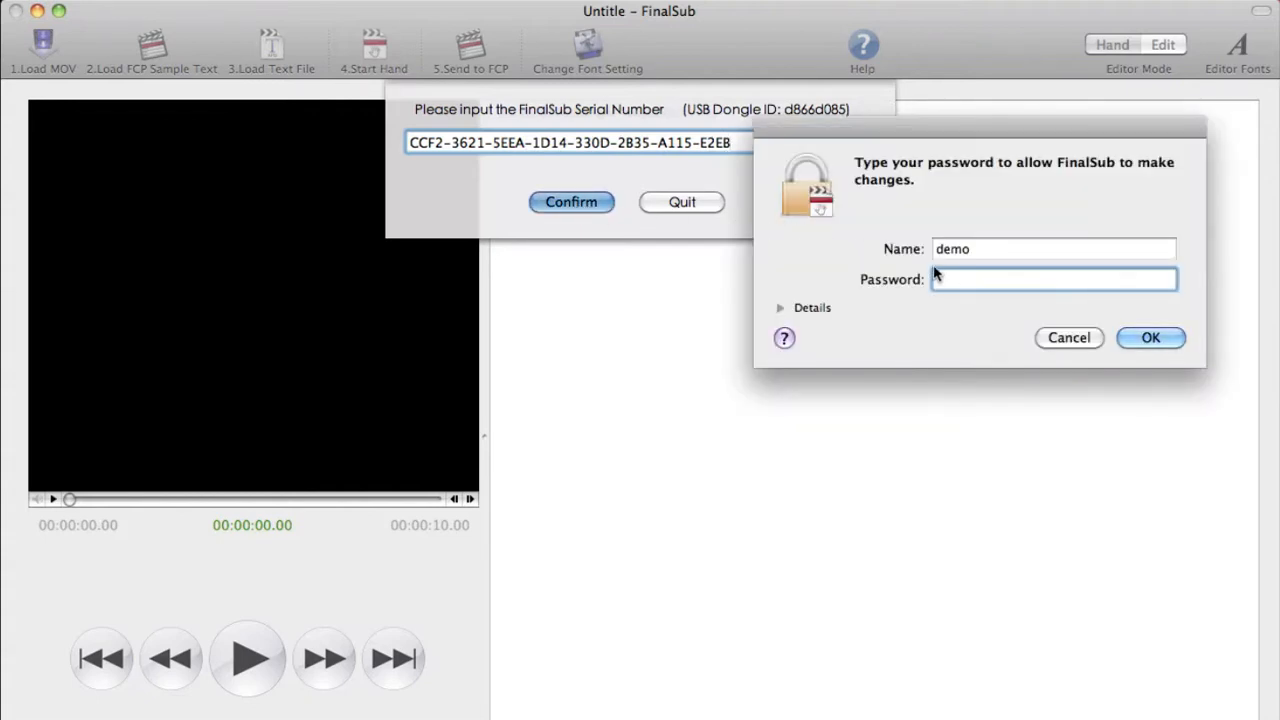
Enter the administrator account password to authorize FinalSub's changes.
type("••••••••••")
left_click(1140, 340)
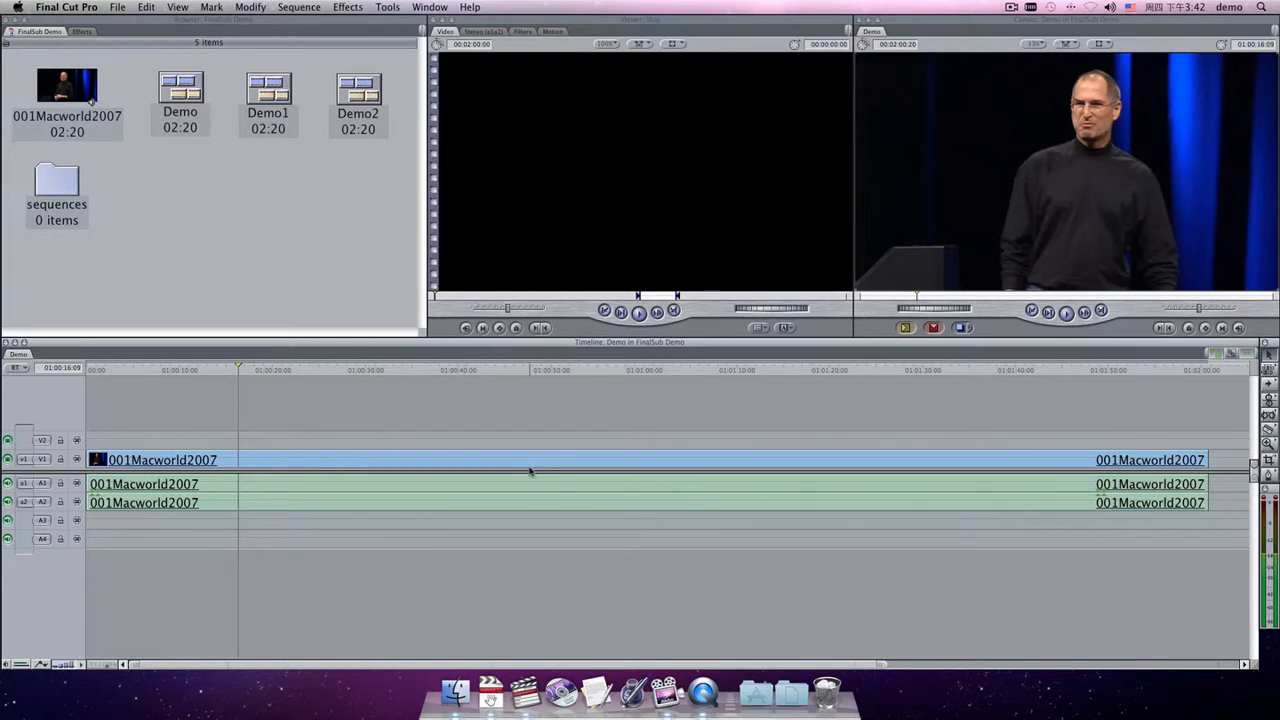
Export the sequence as a QuickTime movie named output for finalsub to the Desktop, including audio and video.
left_click(126, 7)
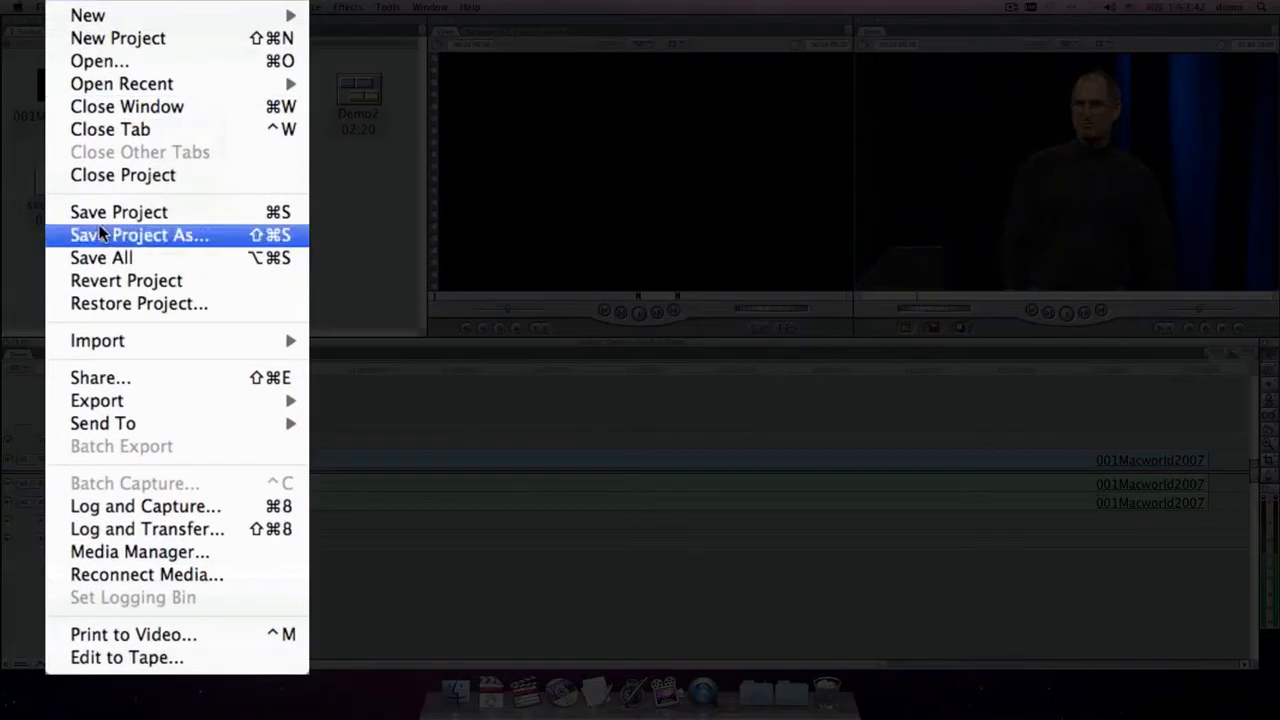
mouse_move(146, 240)
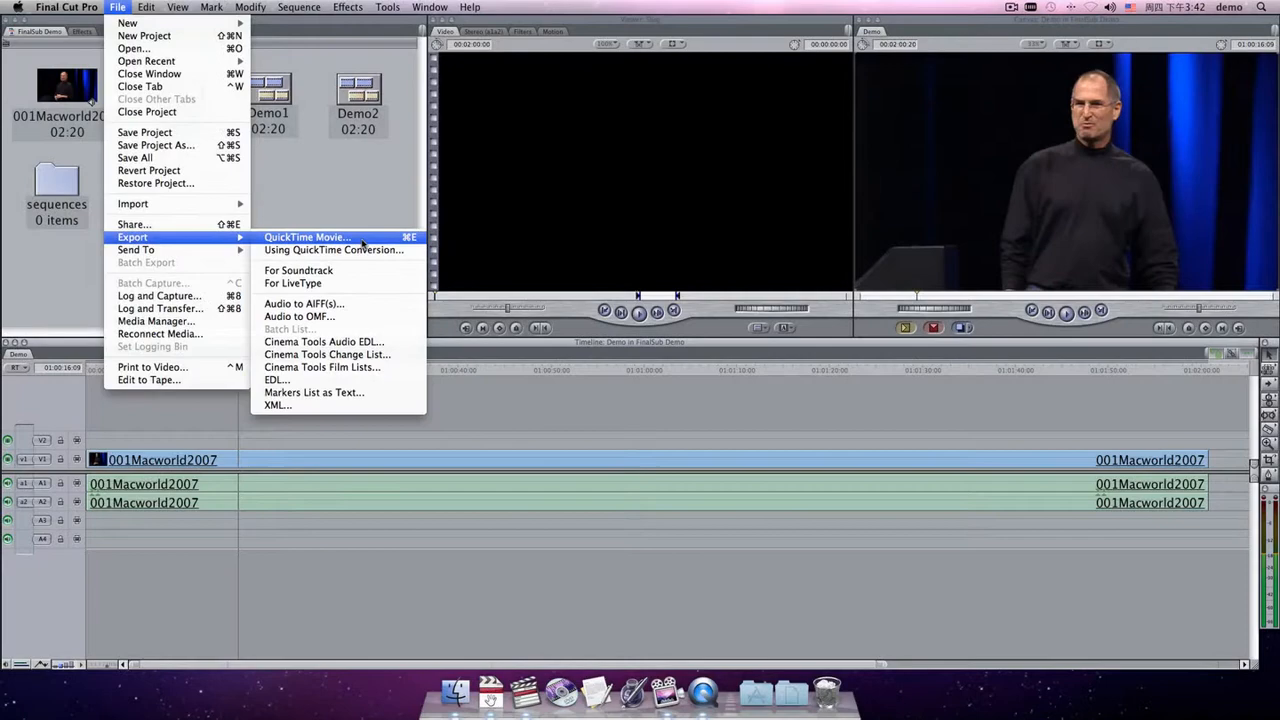
left_click(370, 238)
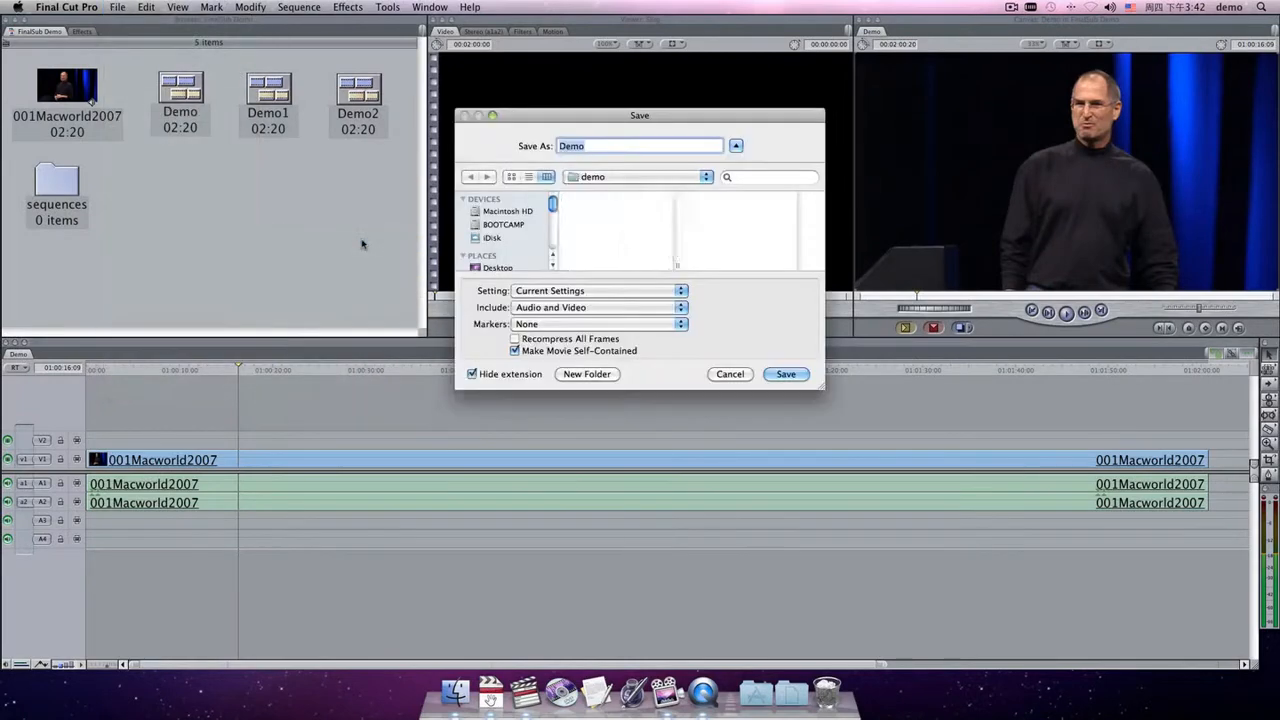
type("output for finalsub")
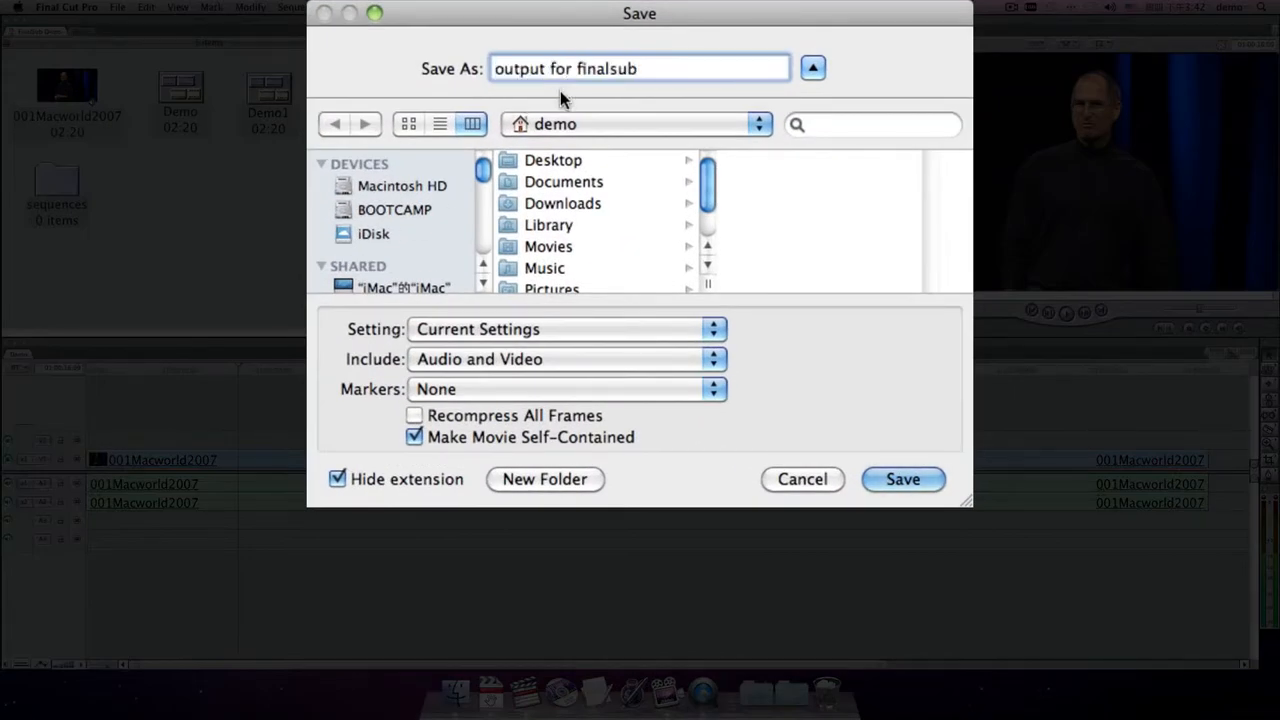
left_click(548, 163)
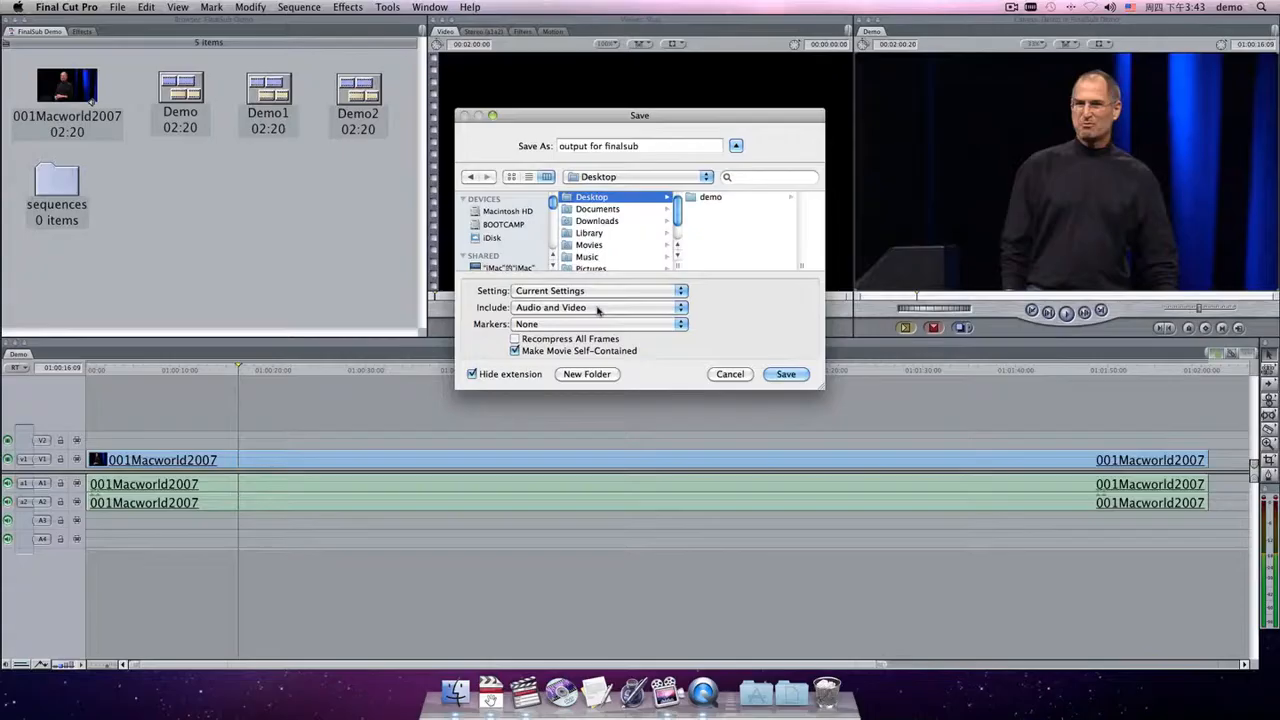
left_click(565, 360)
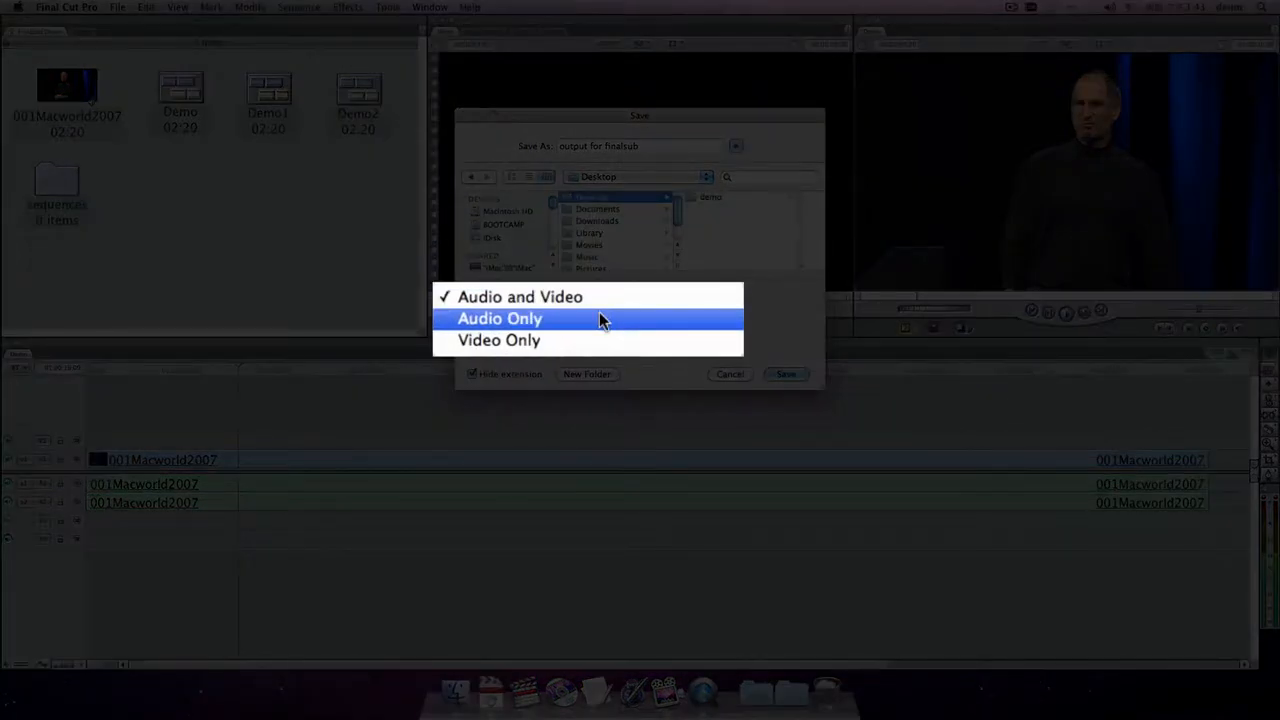
left_click(720, 322)
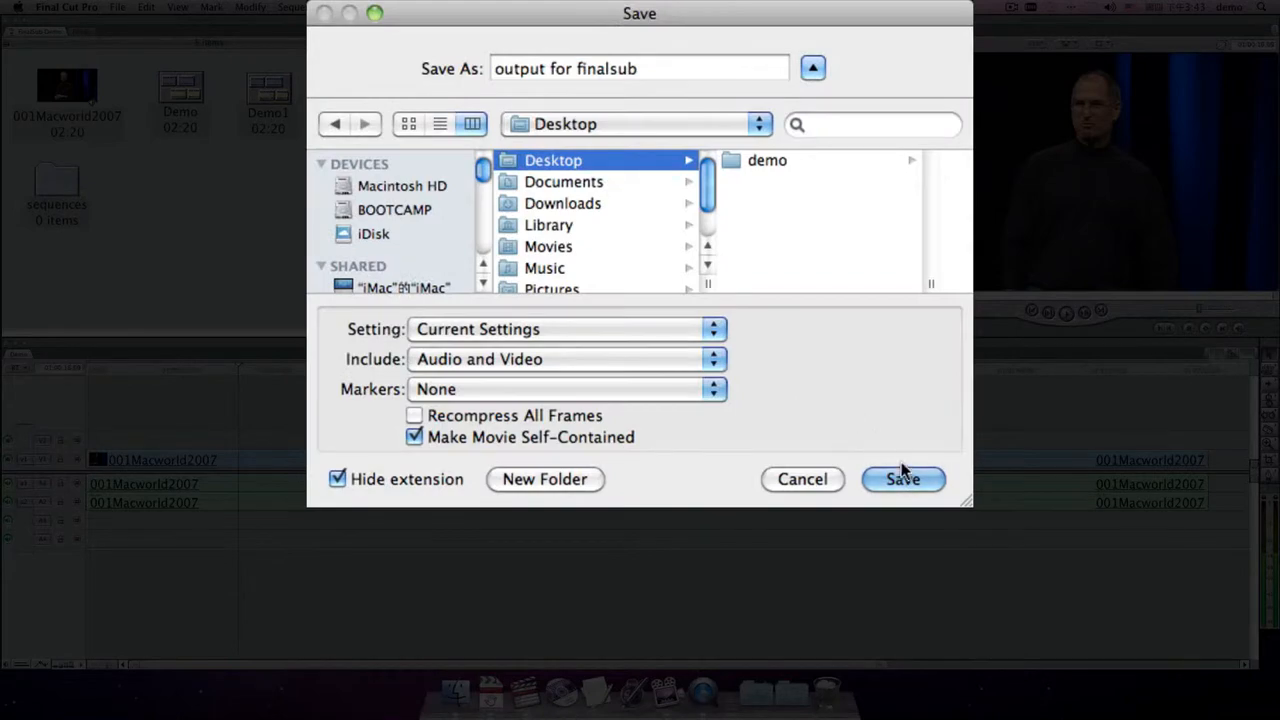
left_click(818, 402)
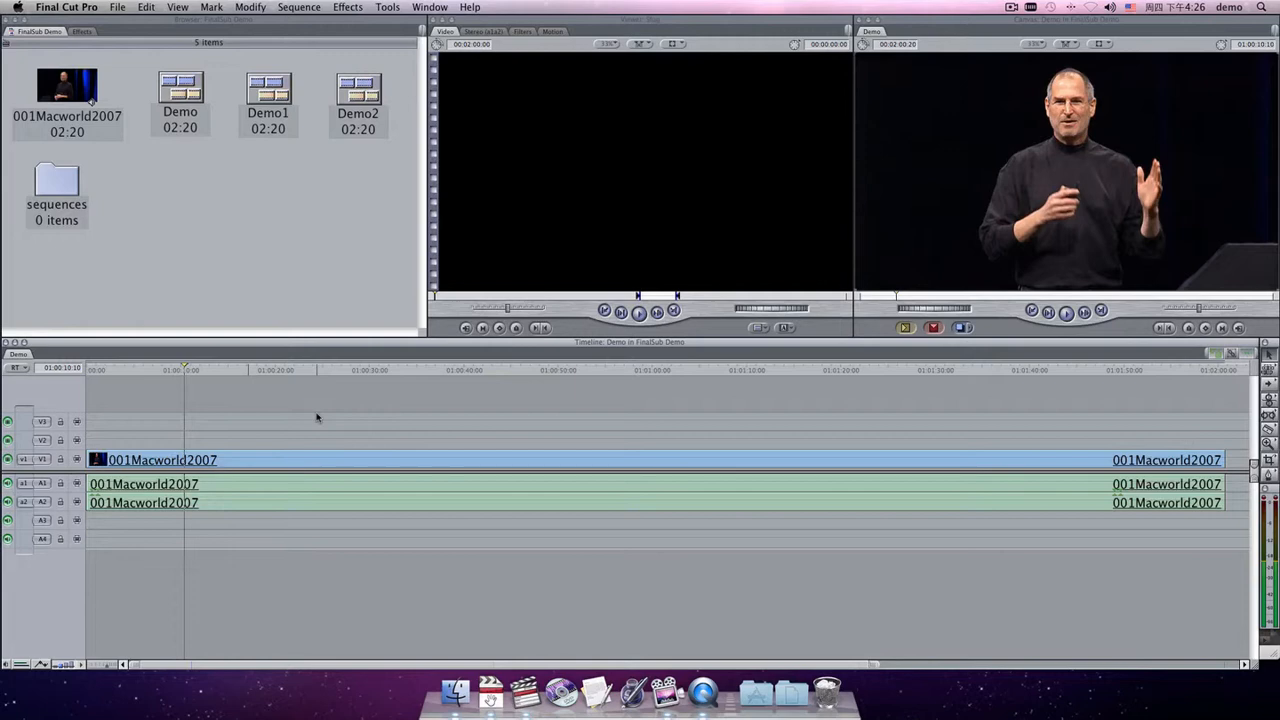
Add an Outline Text generator onto the empty V3 track above the clip and open it for editing.
left_click(787, 329)
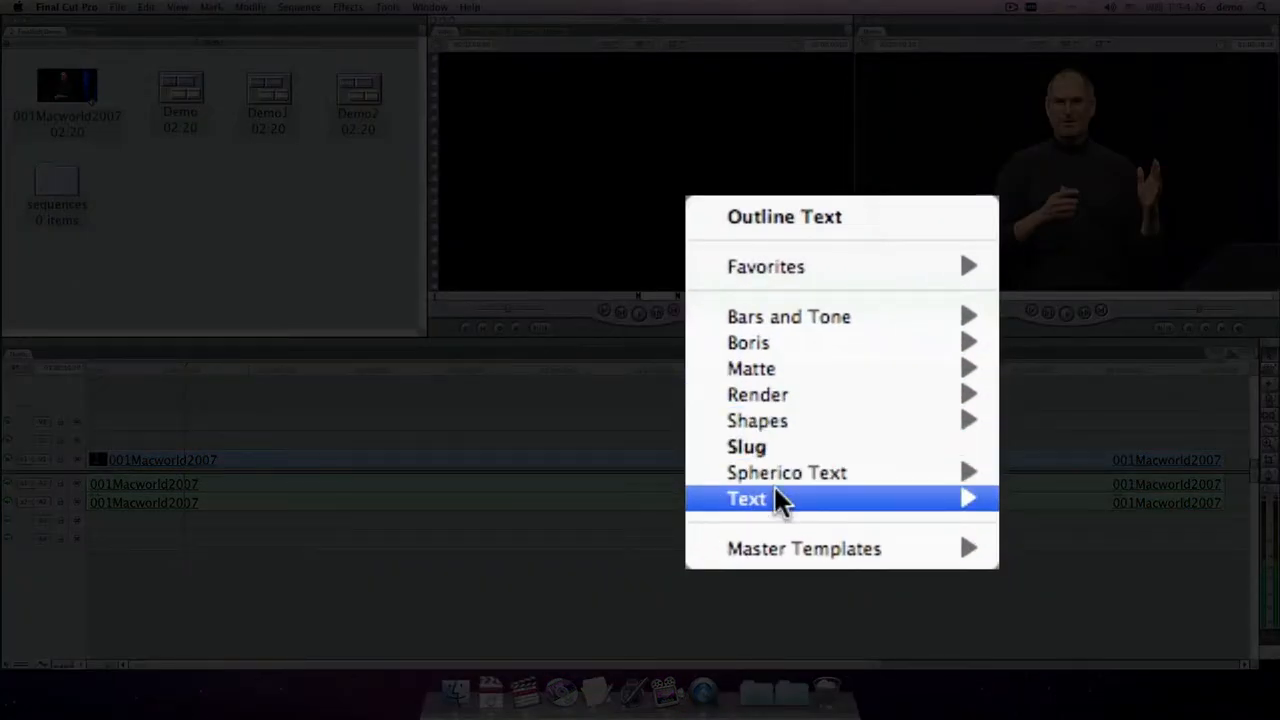
mouse_move(822, 420)
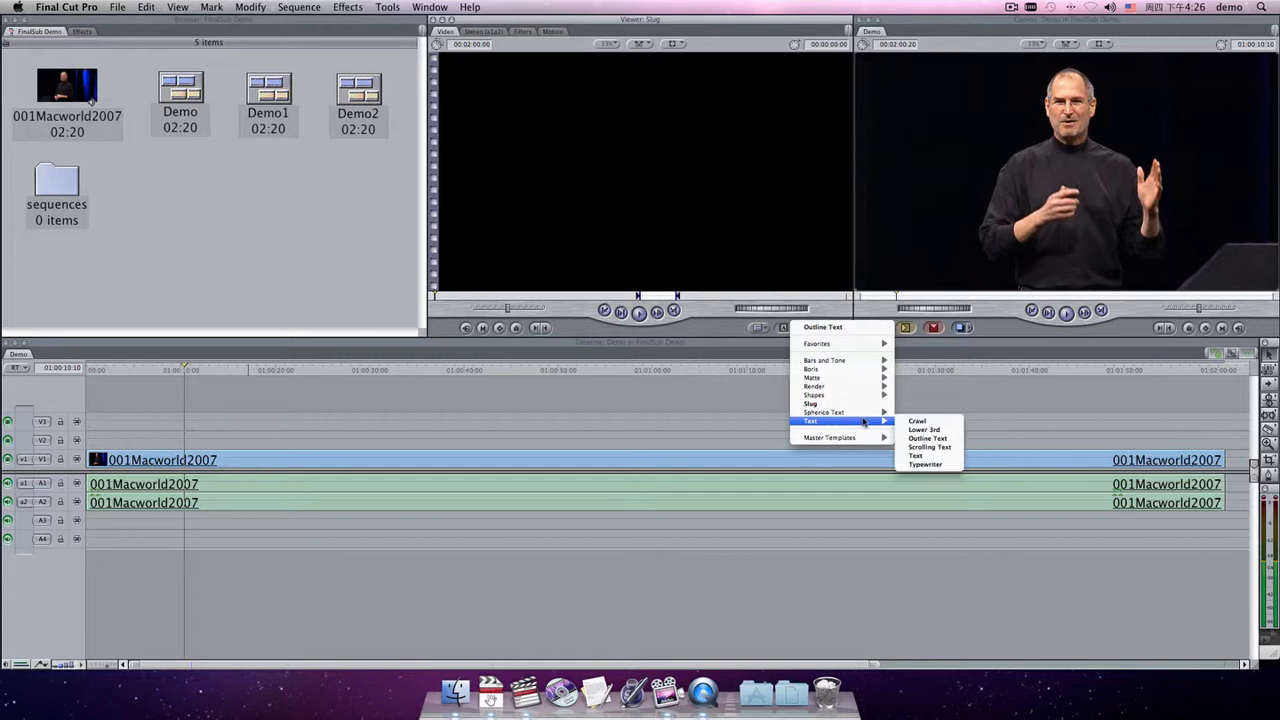
left_click(919, 440)
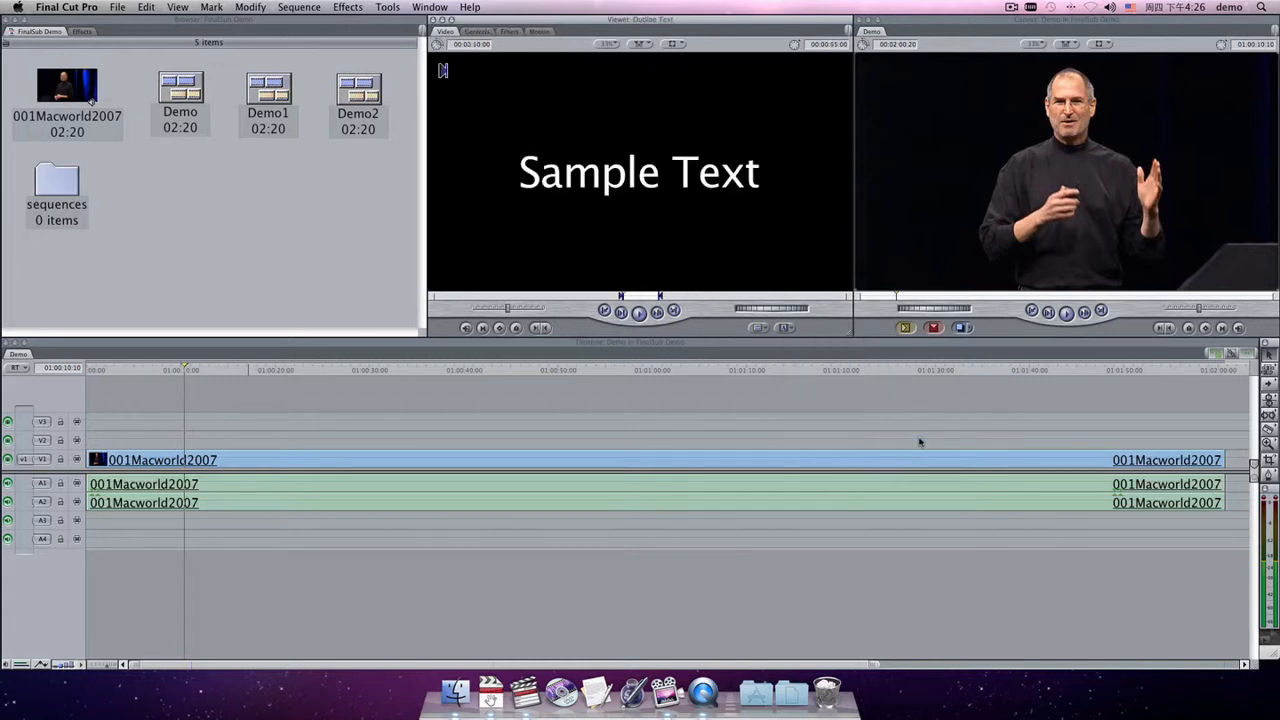
left_click_drag(622, 175, 194, 426)
double_click(237, 422)
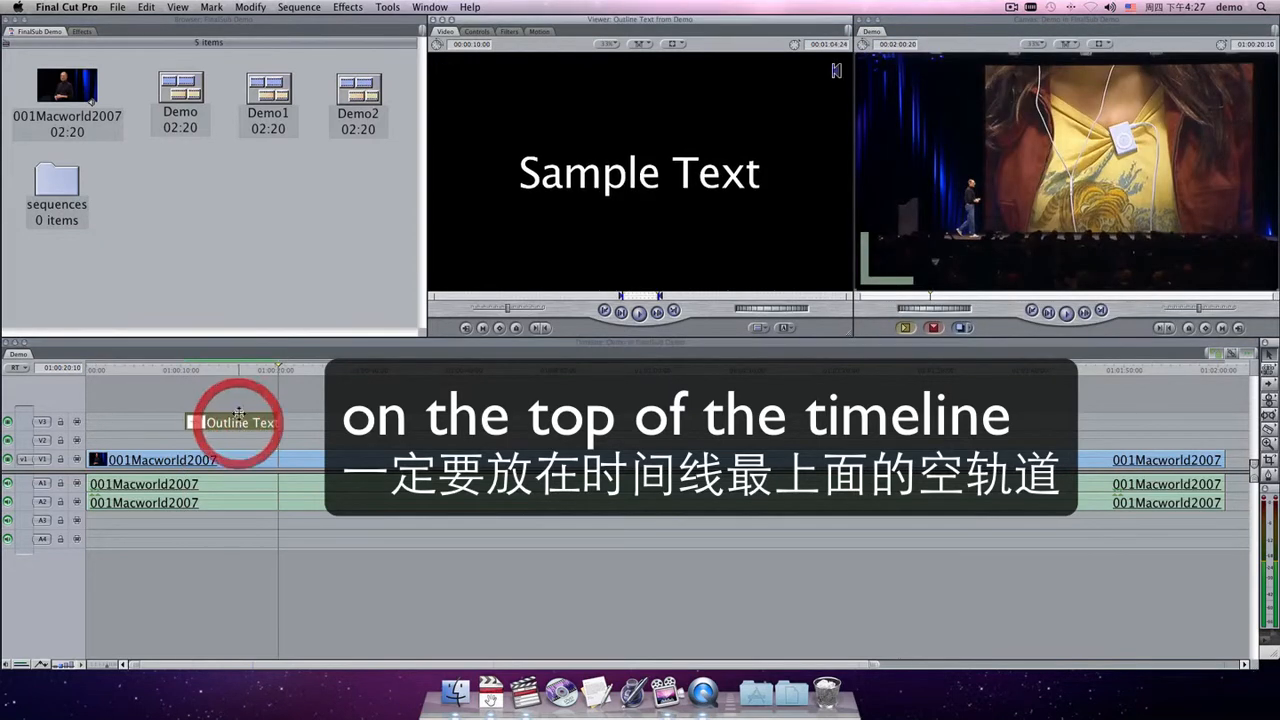
left_click(237, 376)
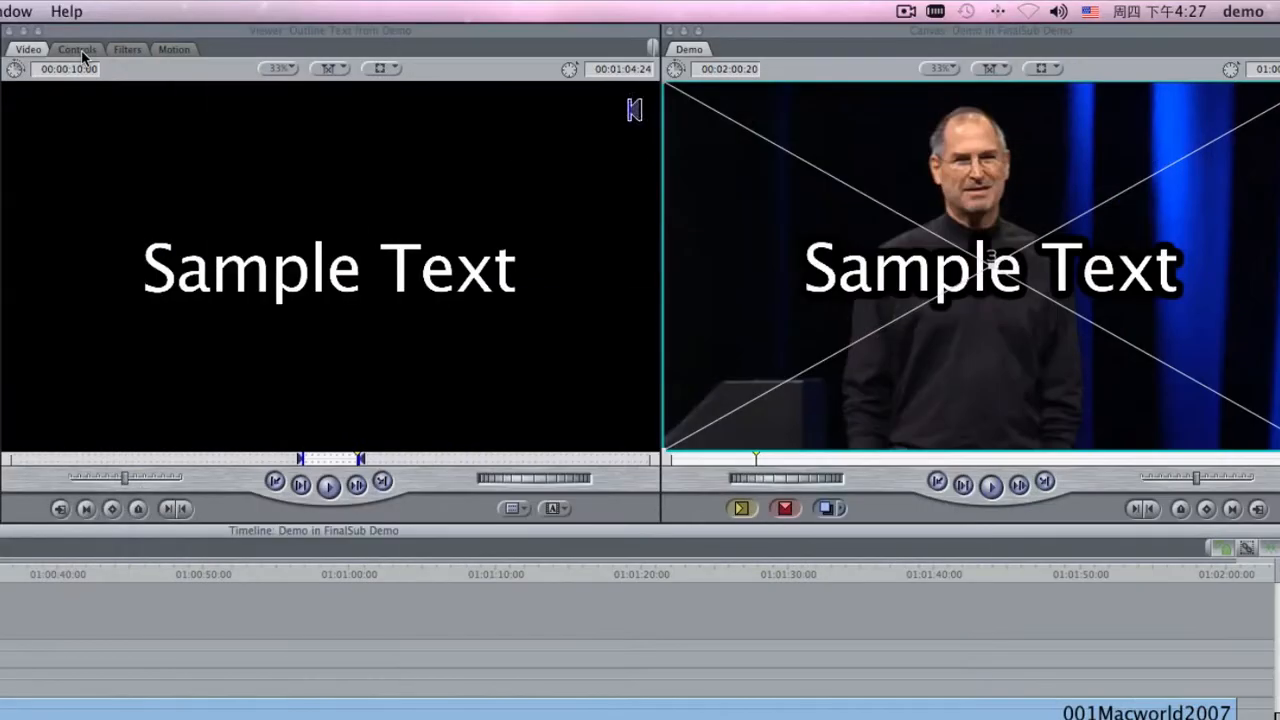
Set the Outline Text size to 20 in the generator's controls.
left_click(476, 31)
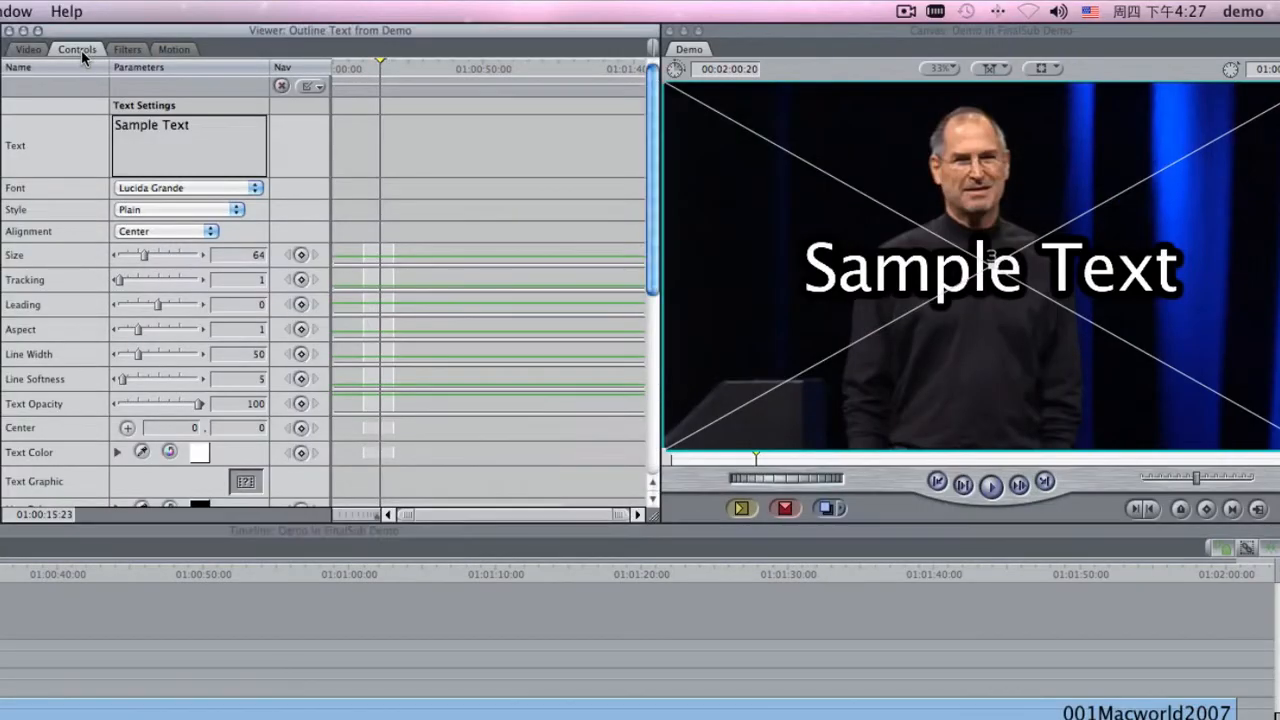
left_click_drag(250, 259, 267, 261)
type("20")
key("Return")
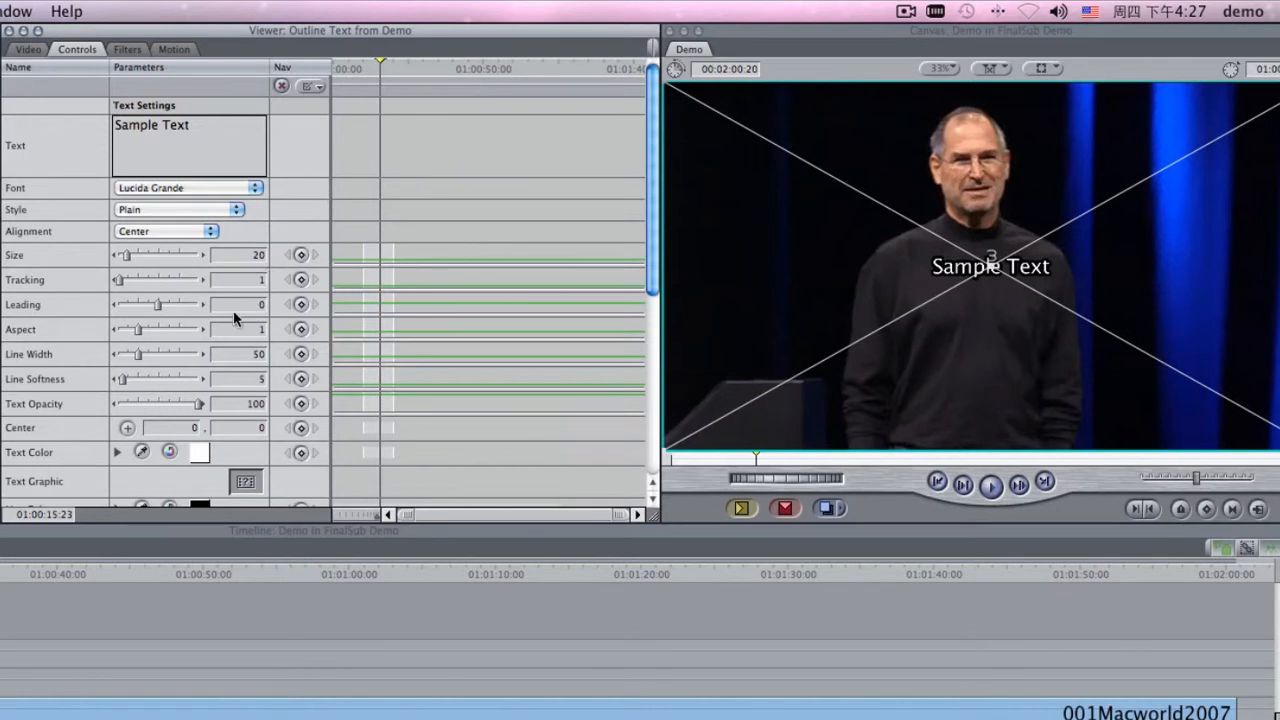
Make the text colour red and move the text lower in the canvas frame.
left_click(200, 450)
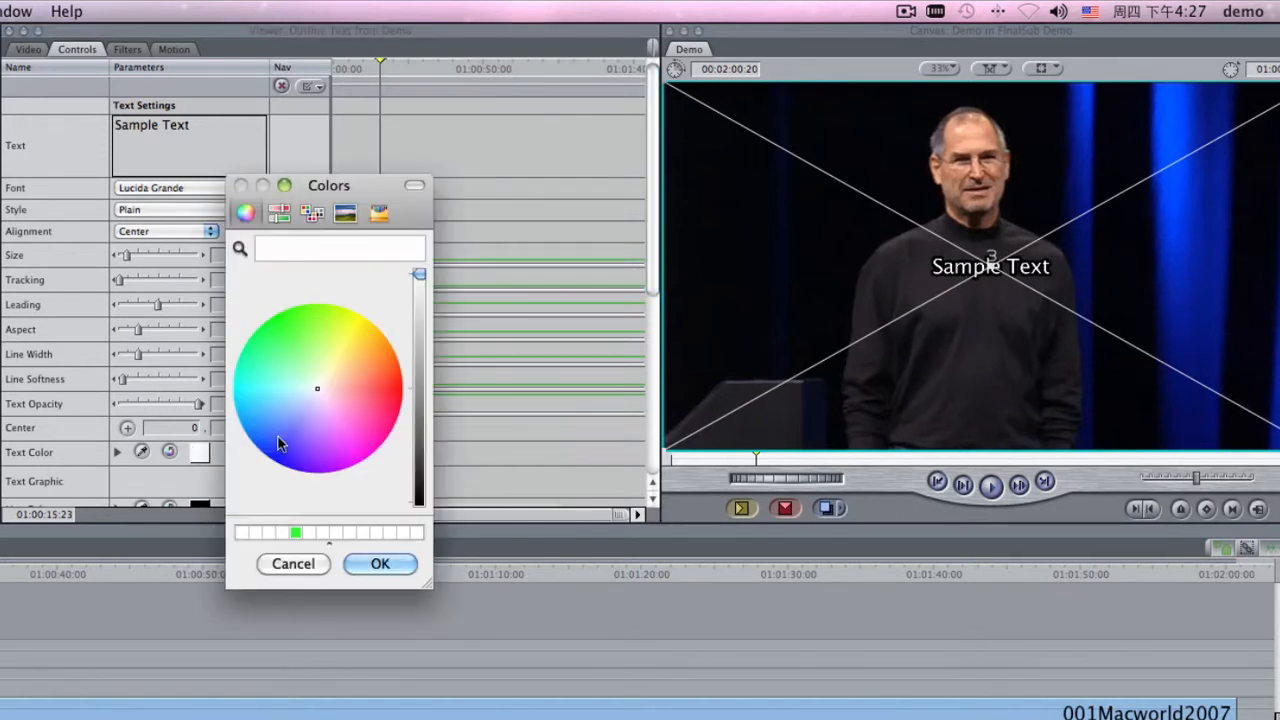
left_click(383, 390)
left_click(389, 561)
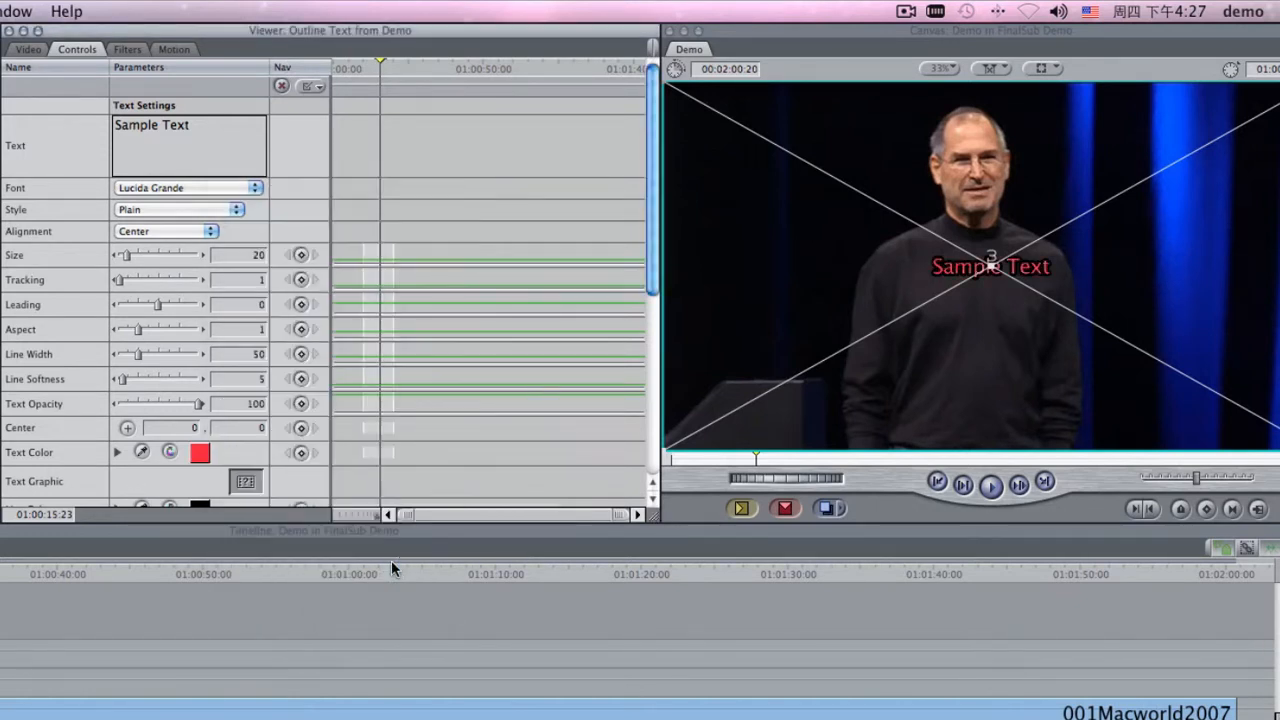
left_click_drag(997, 361, 998, 463)
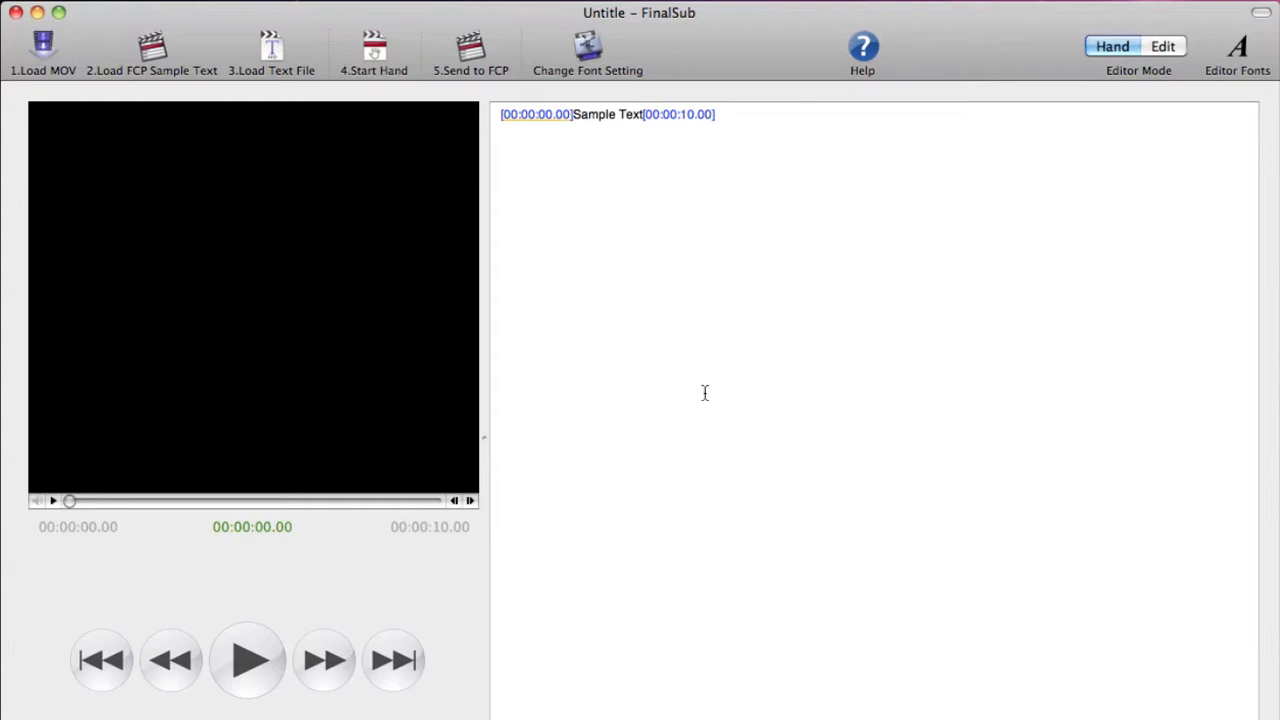
Load the output for finalsub.mov movie from the Desktop into FinalSub.
left_click(49, 54)
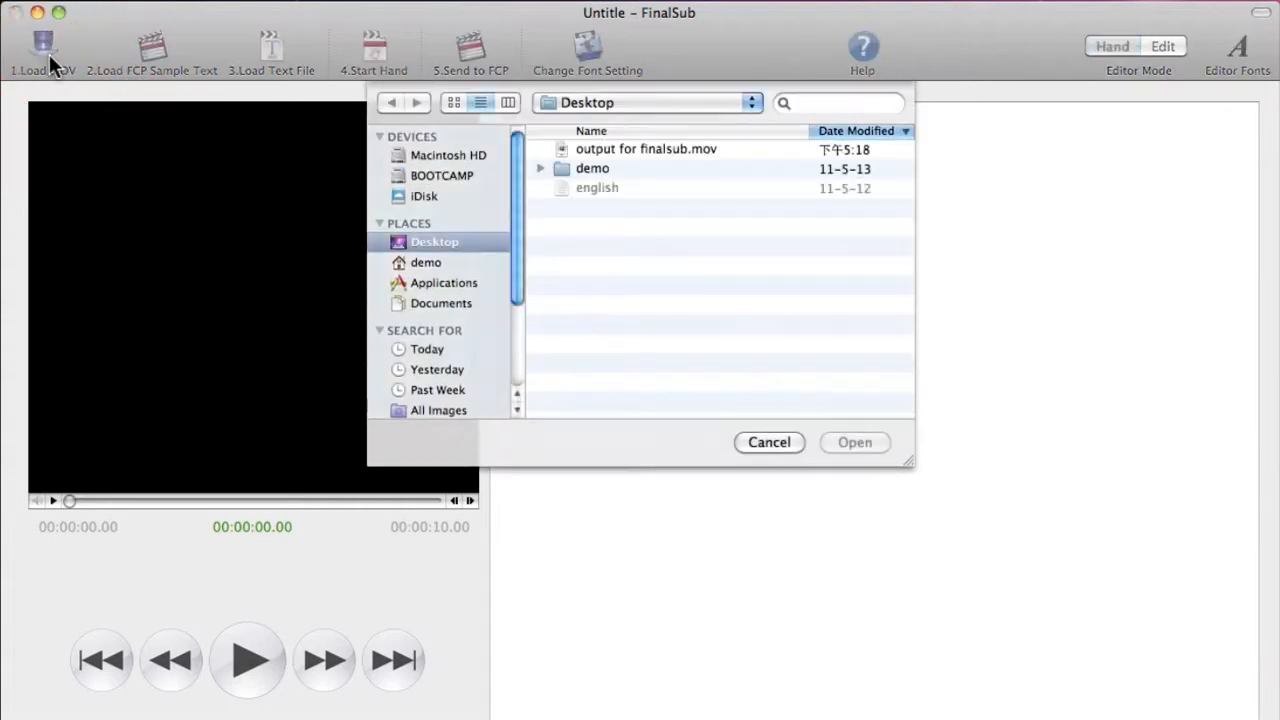
left_click(688, 150)
left_click(864, 443)
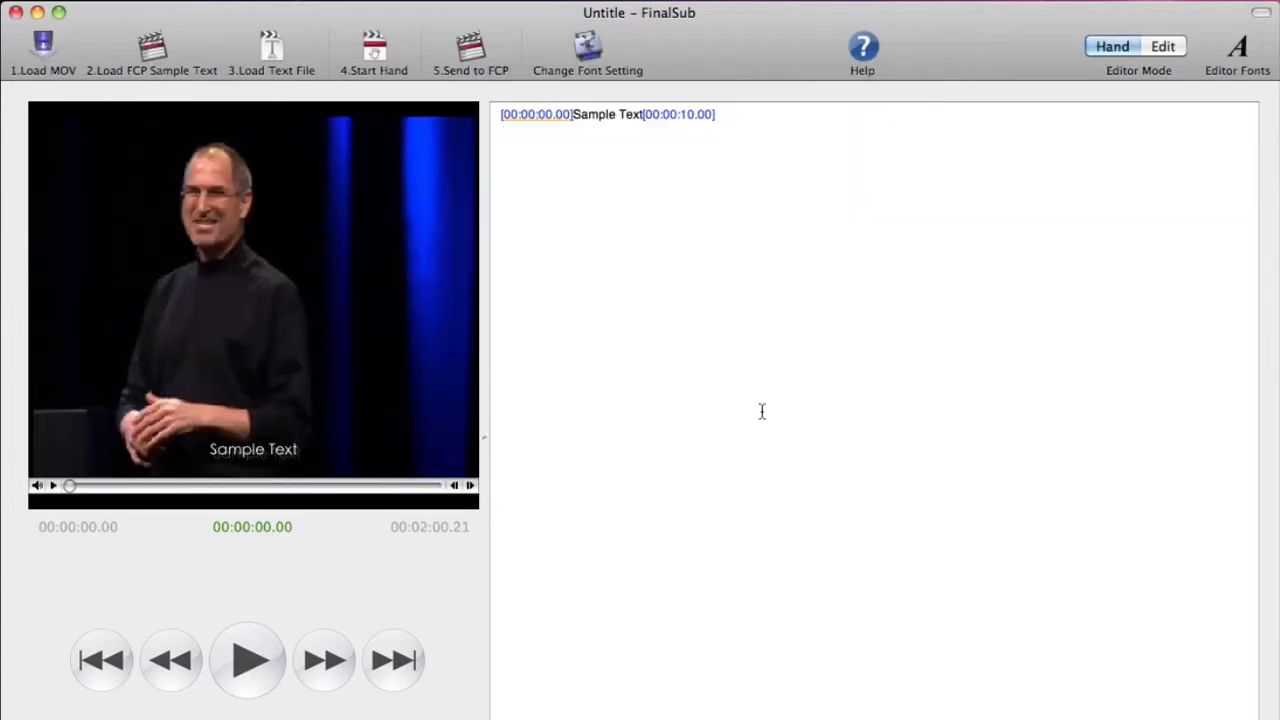
Load the Final Cut Pro sample text style from the Demo sequence and confirm the loaded settings.
left_click(160, 56)
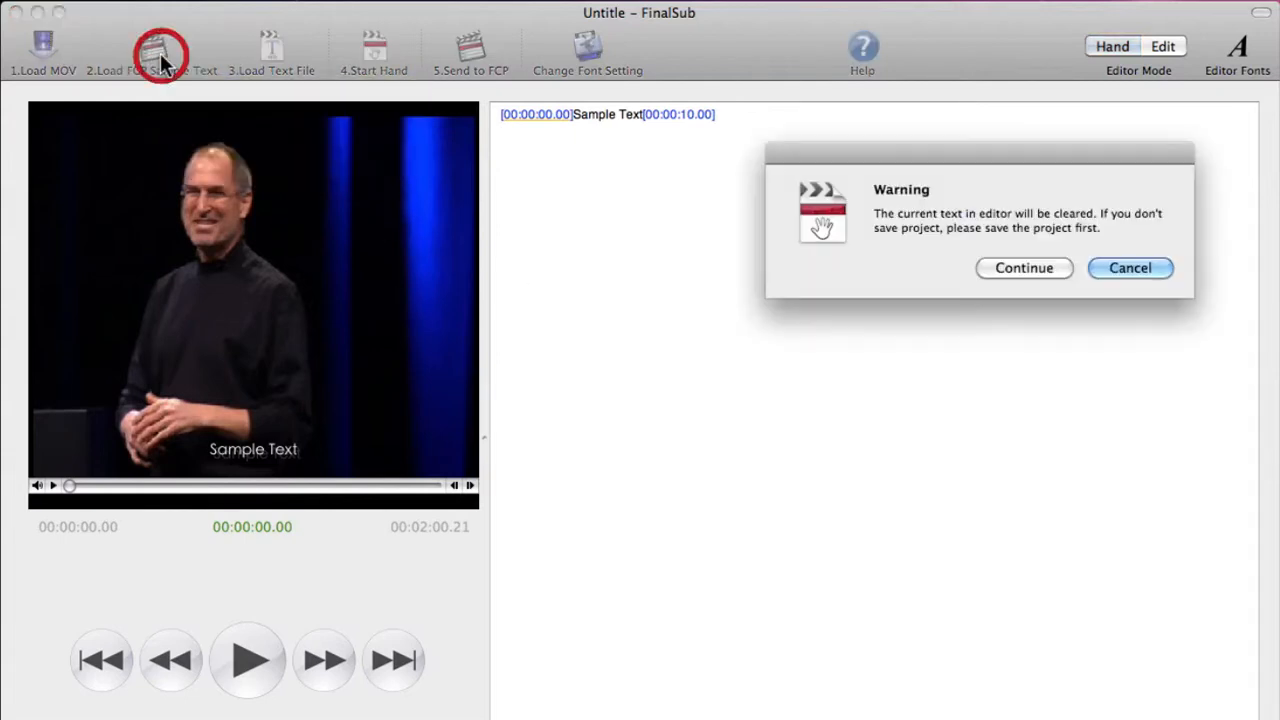
left_click(997, 272)
left_click(673, 137)
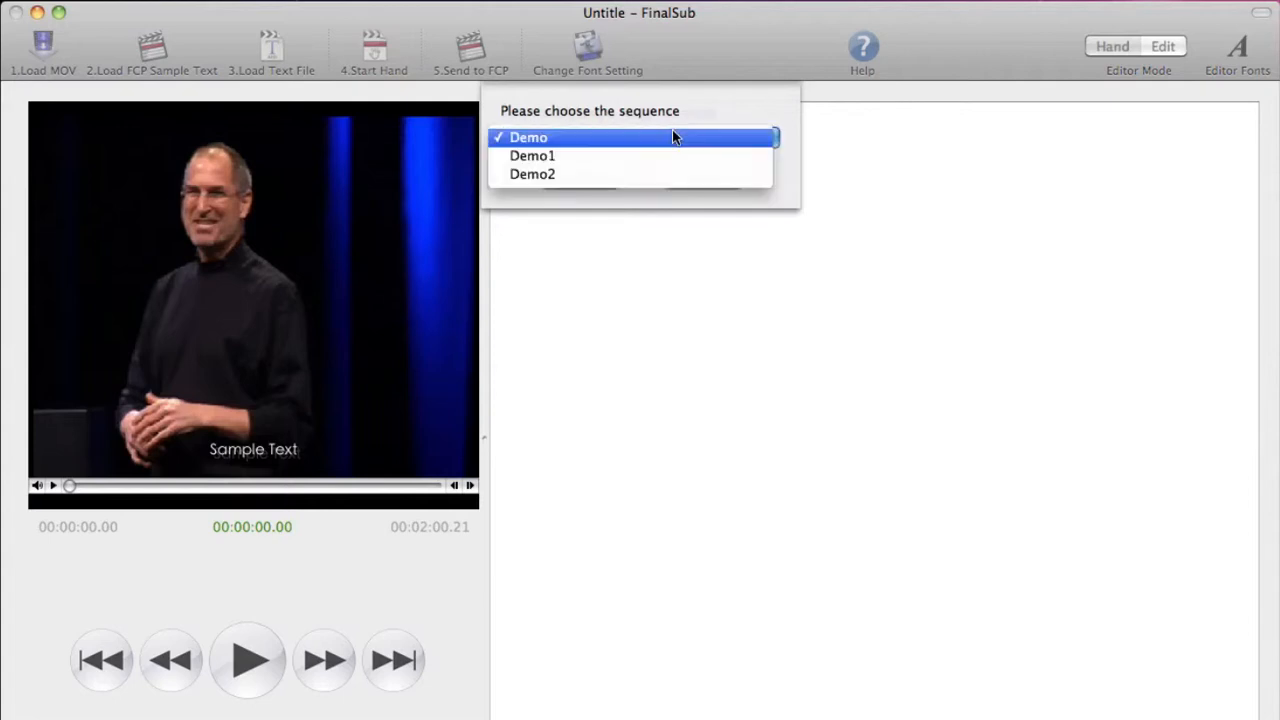
left_click(669, 145)
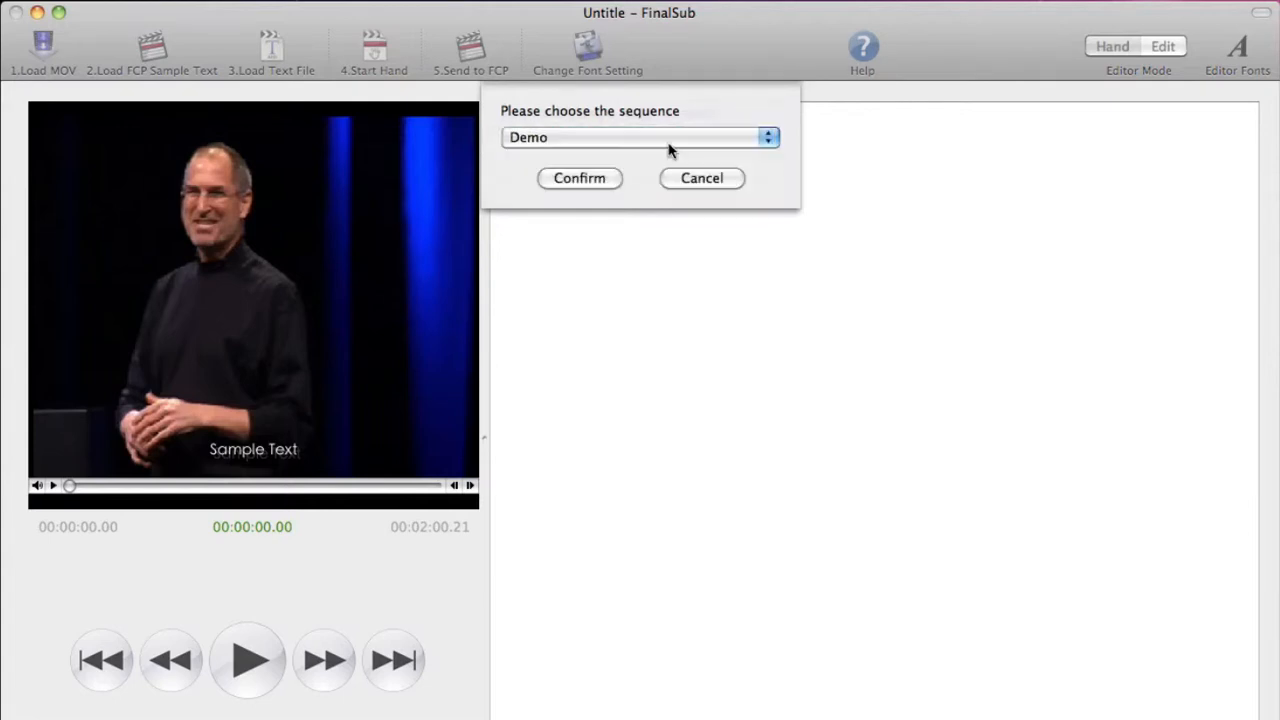
left_click(624, 184)
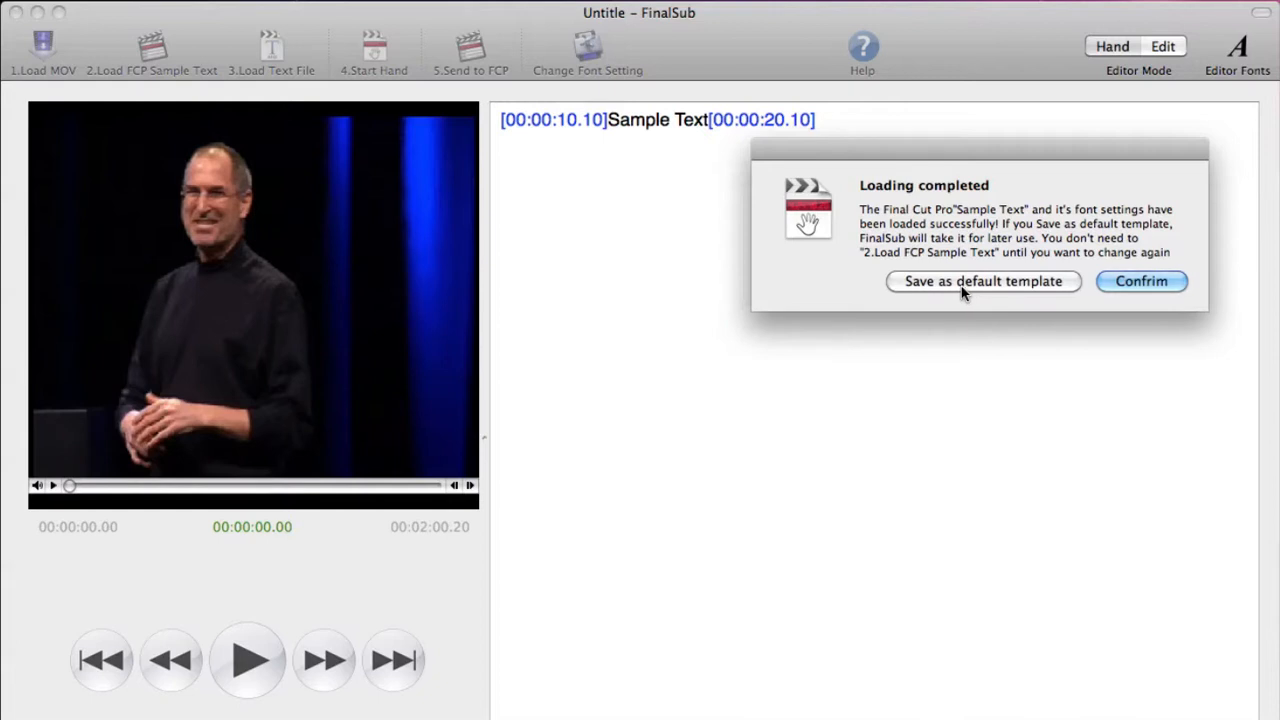
left_click(1141, 282)
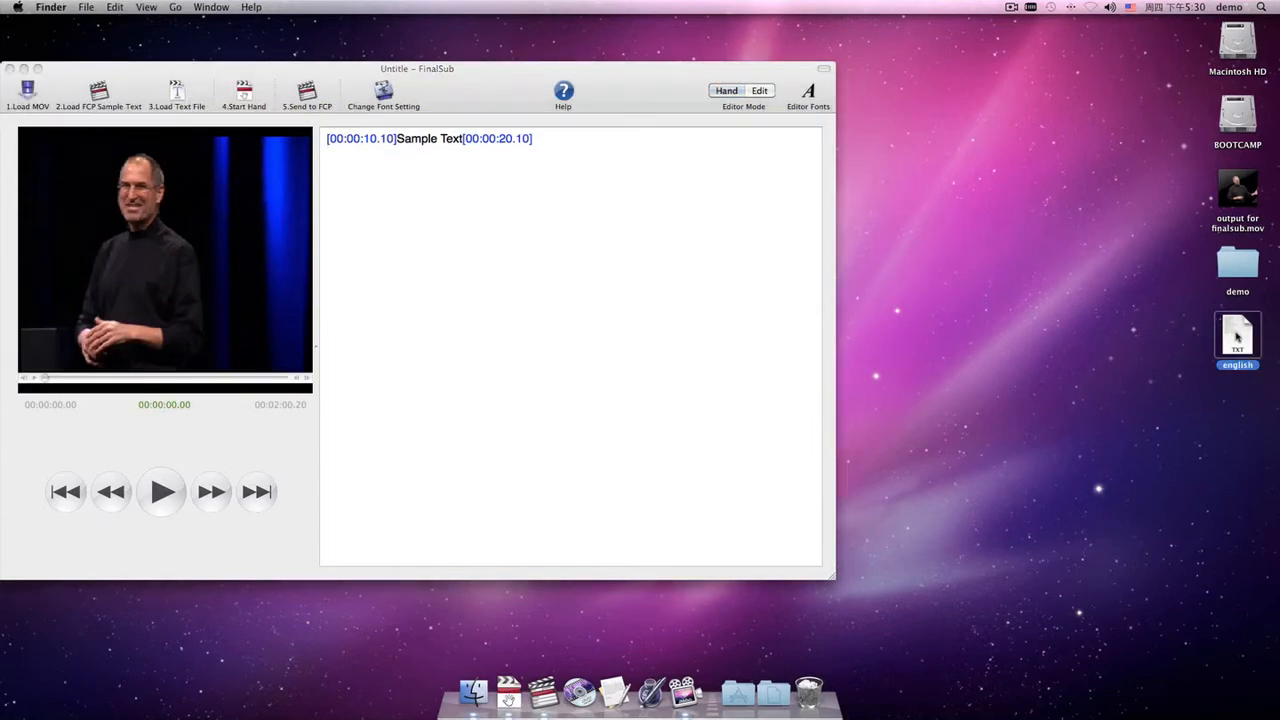
Load the english text file from the Desktop into the subtitle editor, clearing the current text.
double_click(1238, 338)
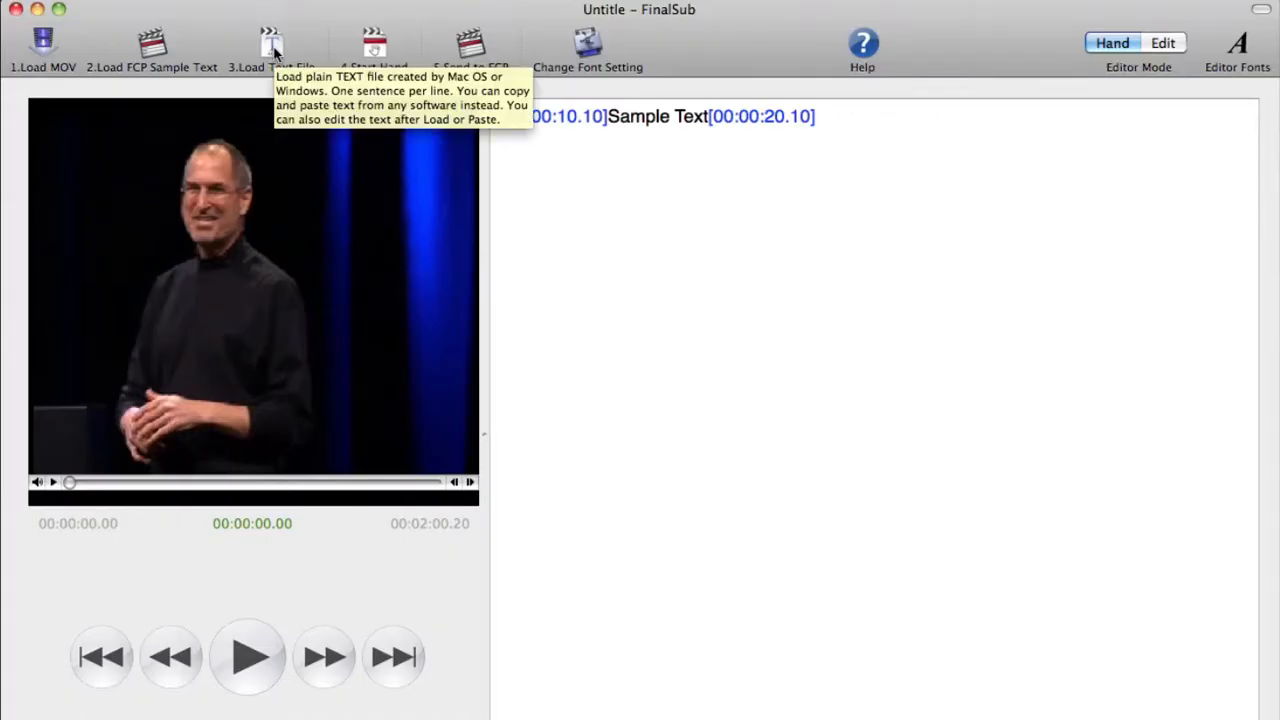
left_click(274, 48)
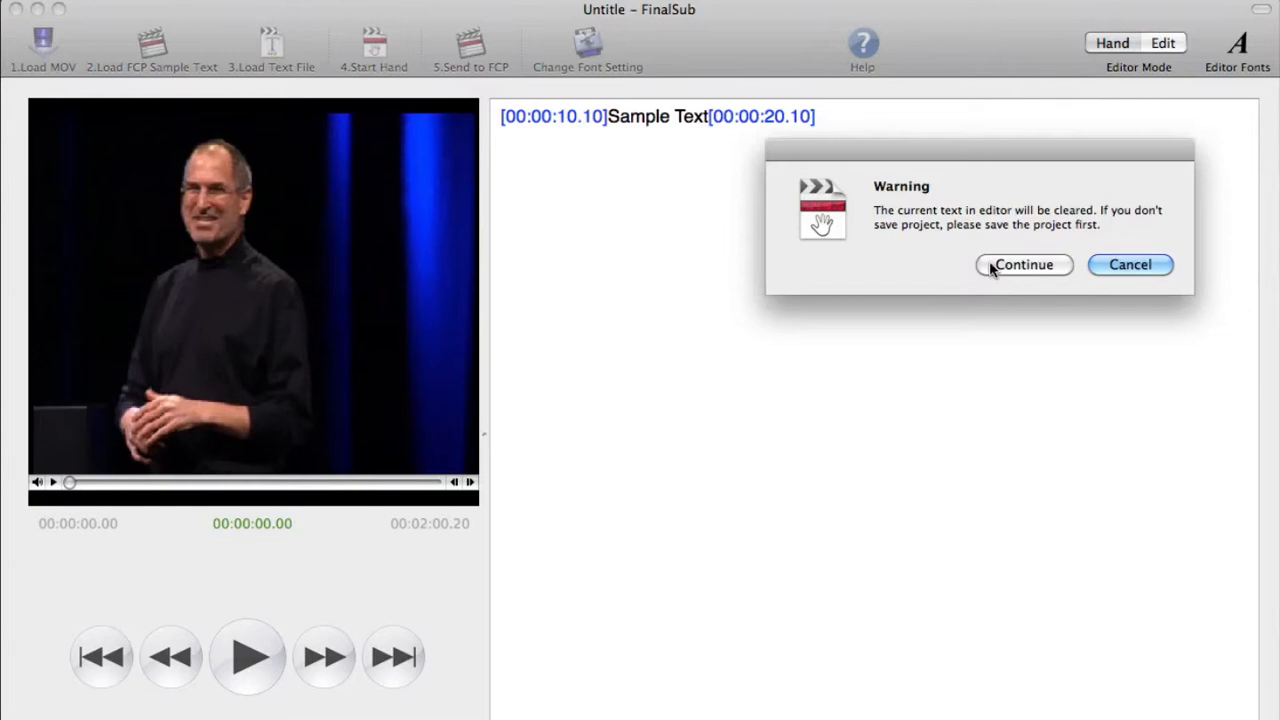
left_click(1022, 264)
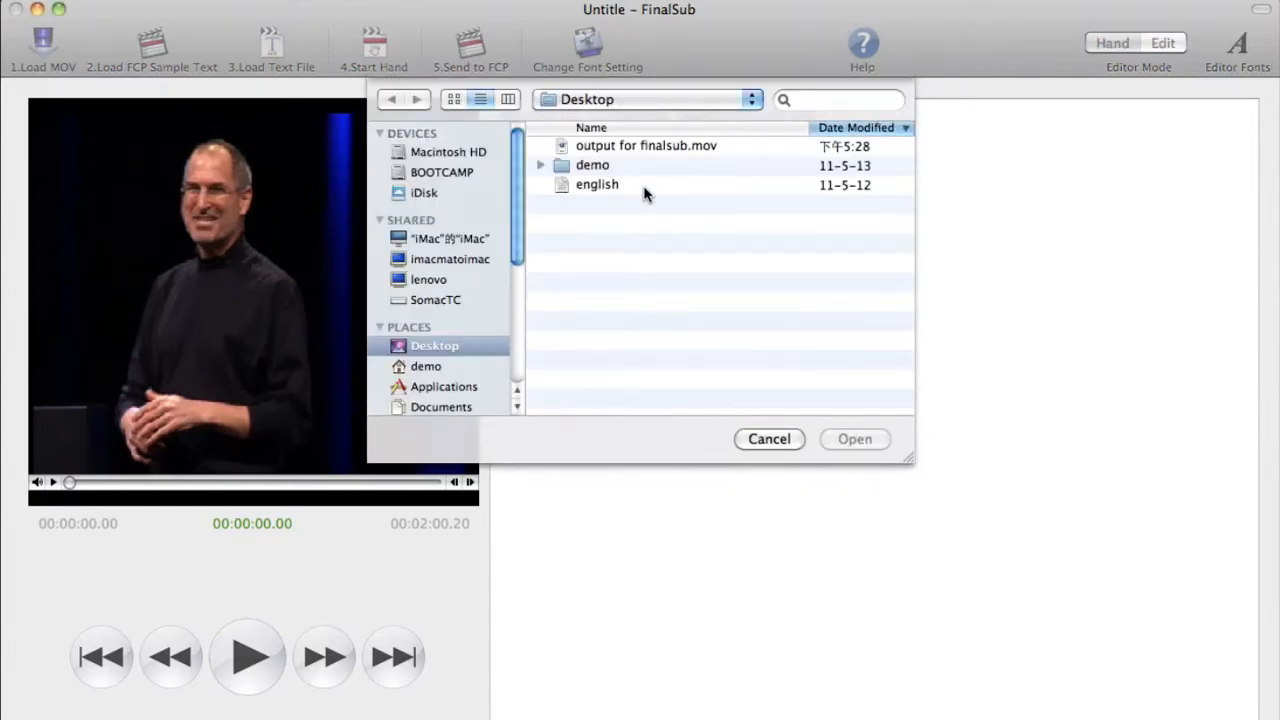
left_click(643, 186)
left_click(854, 442)
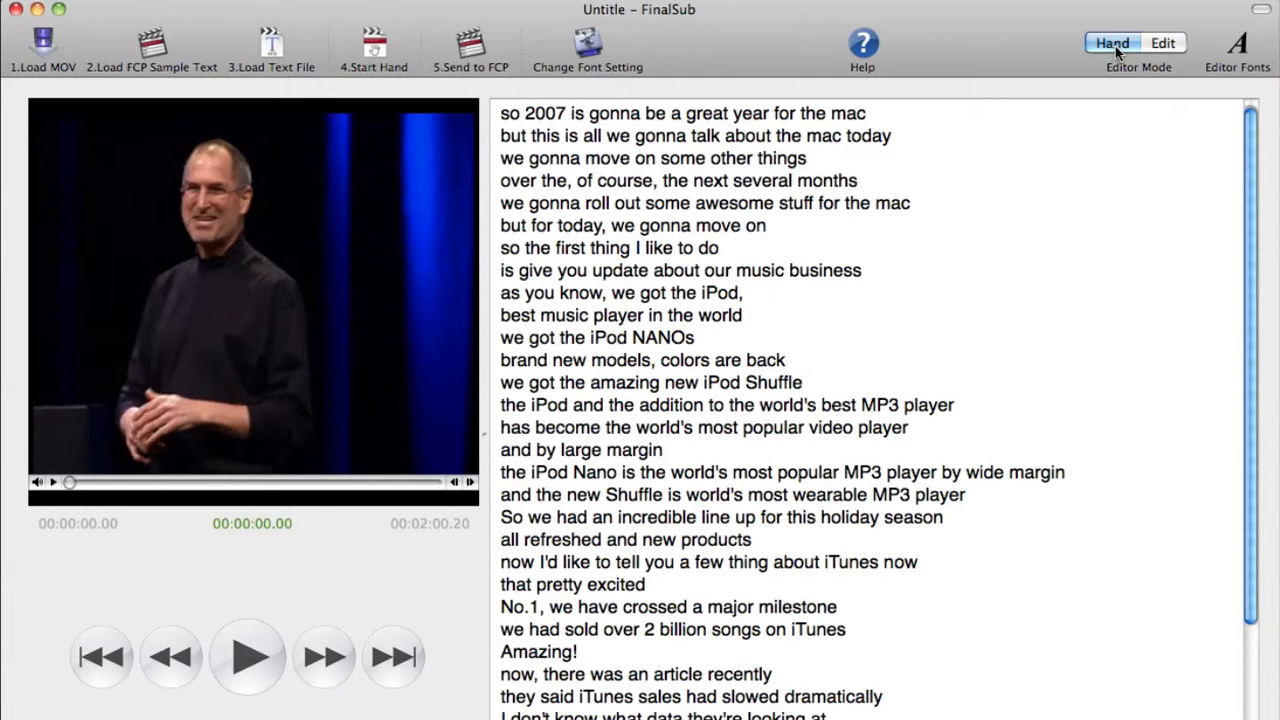
Play the movie and mark In and Out timecodes for the first seven transcript lines, then stop playback.
key("Tab")
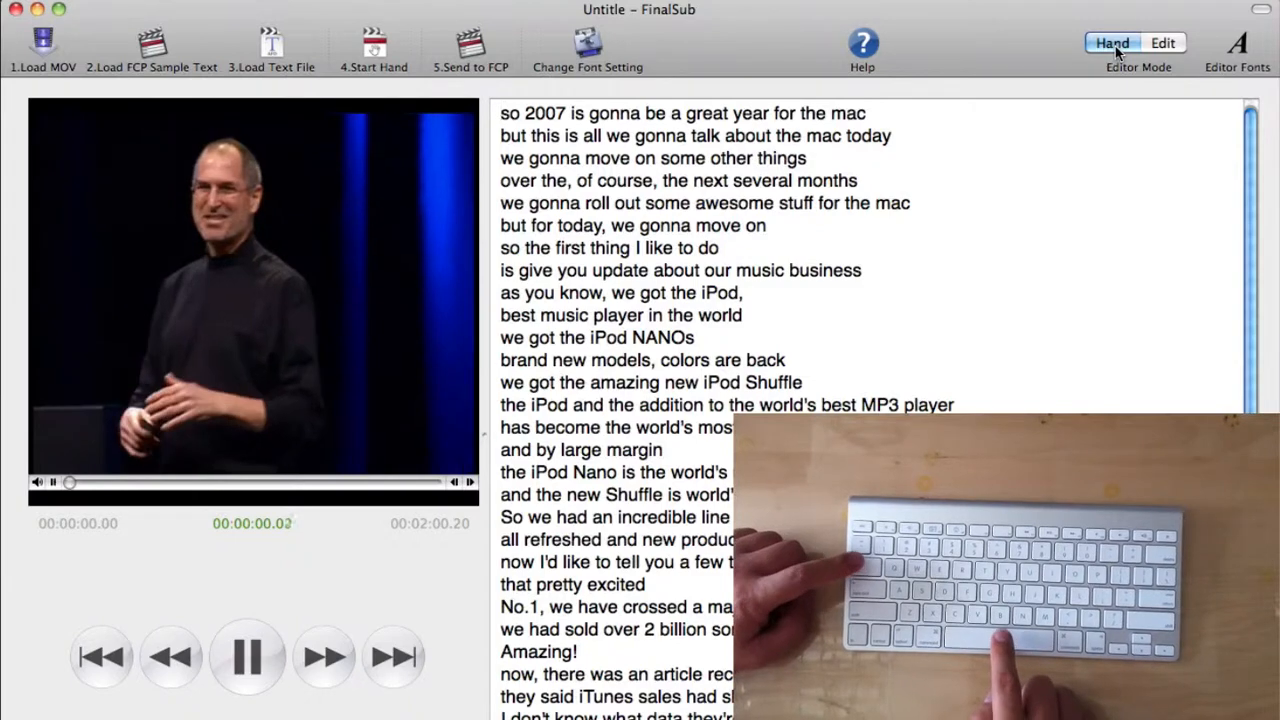
key("space")
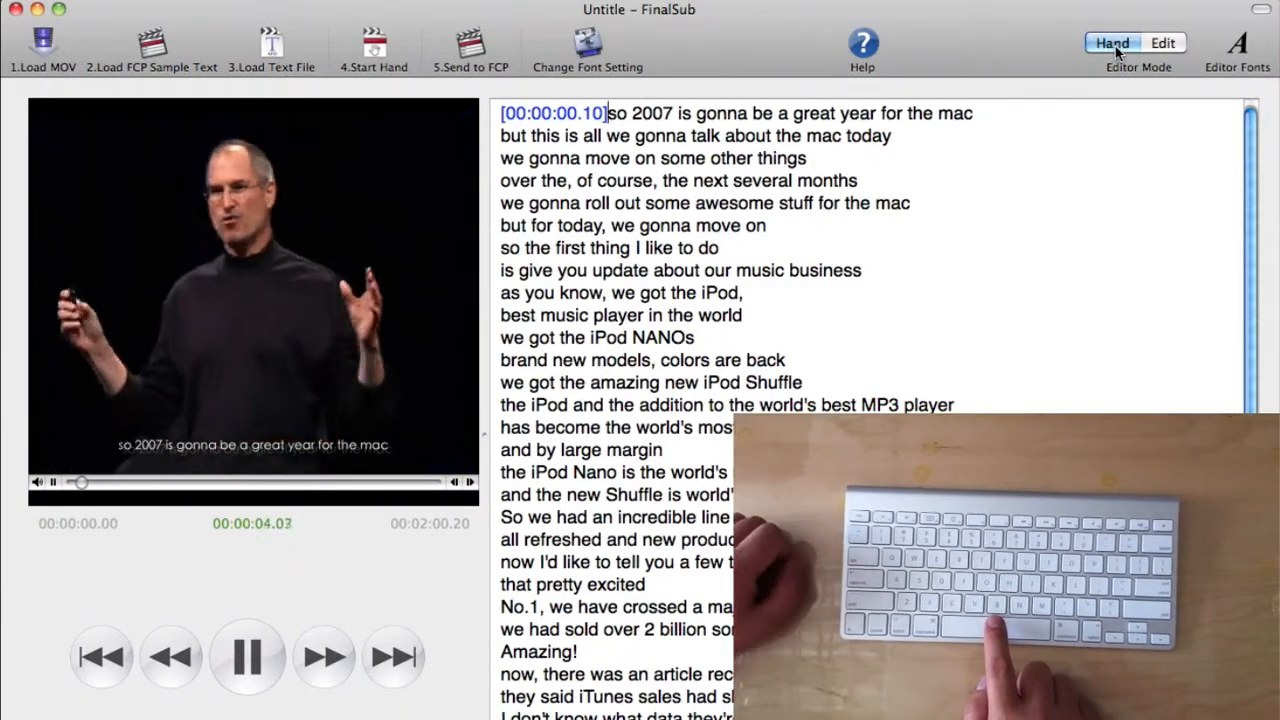
key("space")
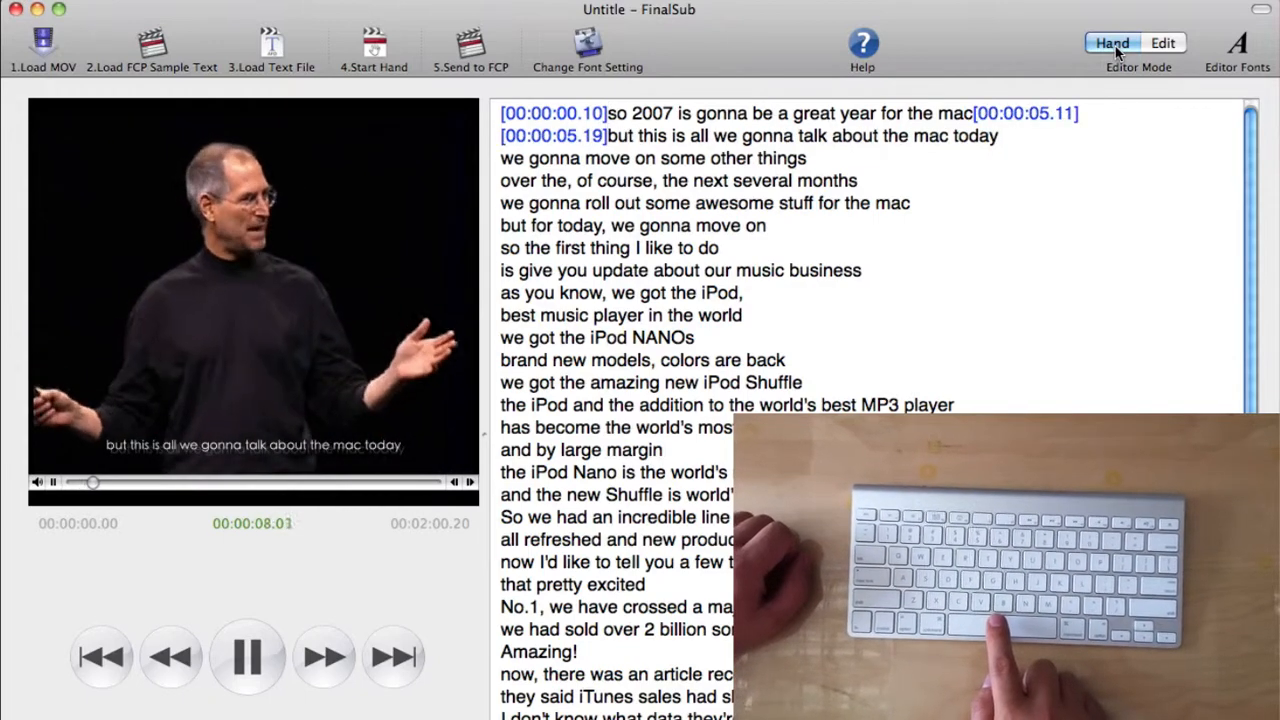
key("space")
key("space")
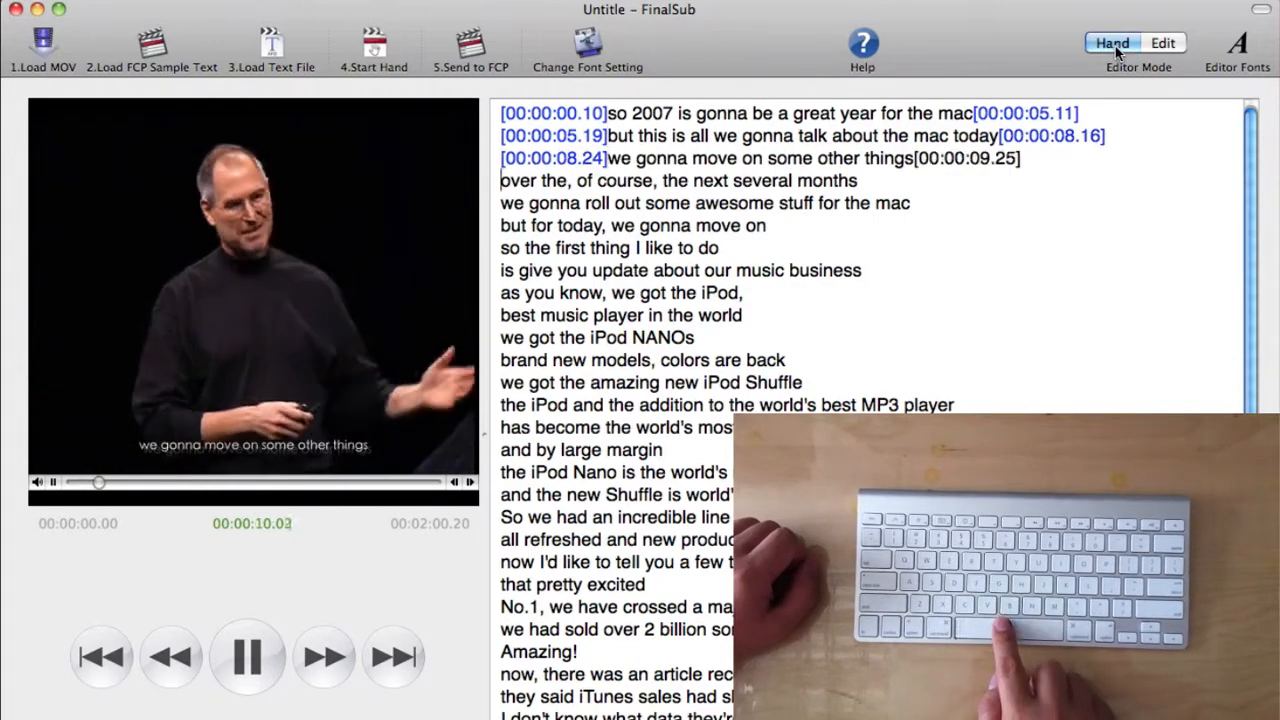
key("space")
key("space")
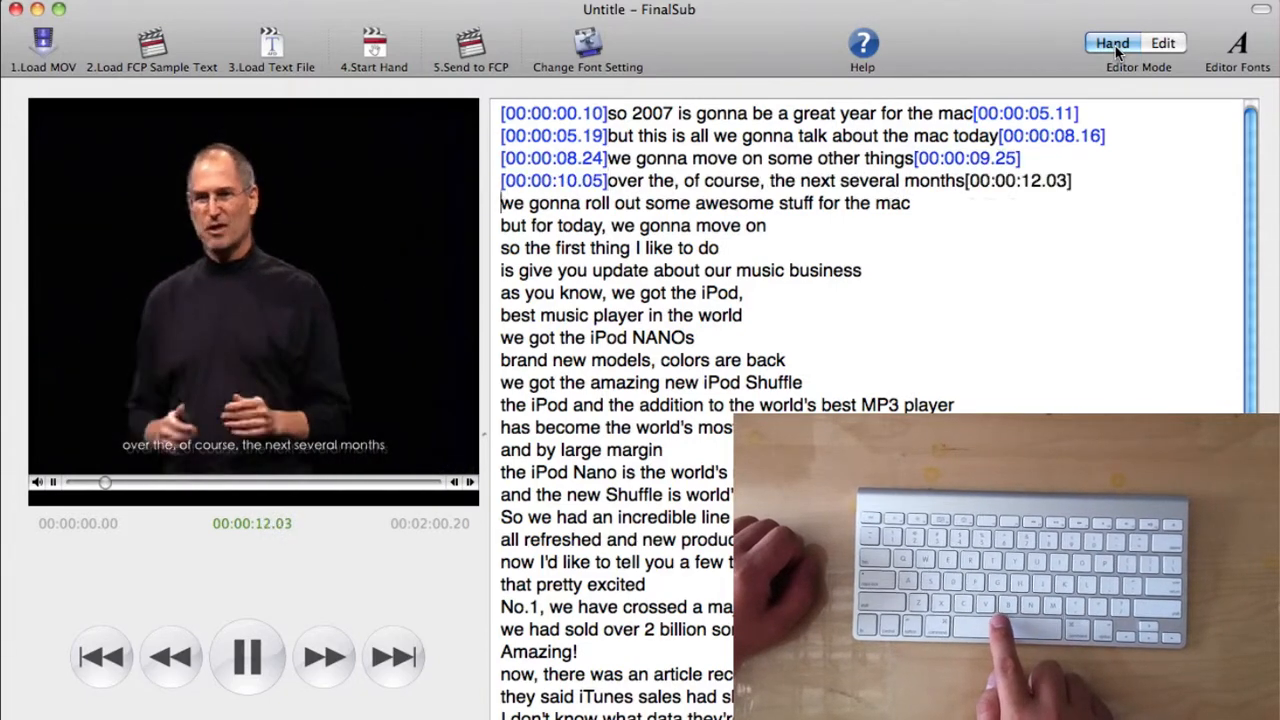
key("space")
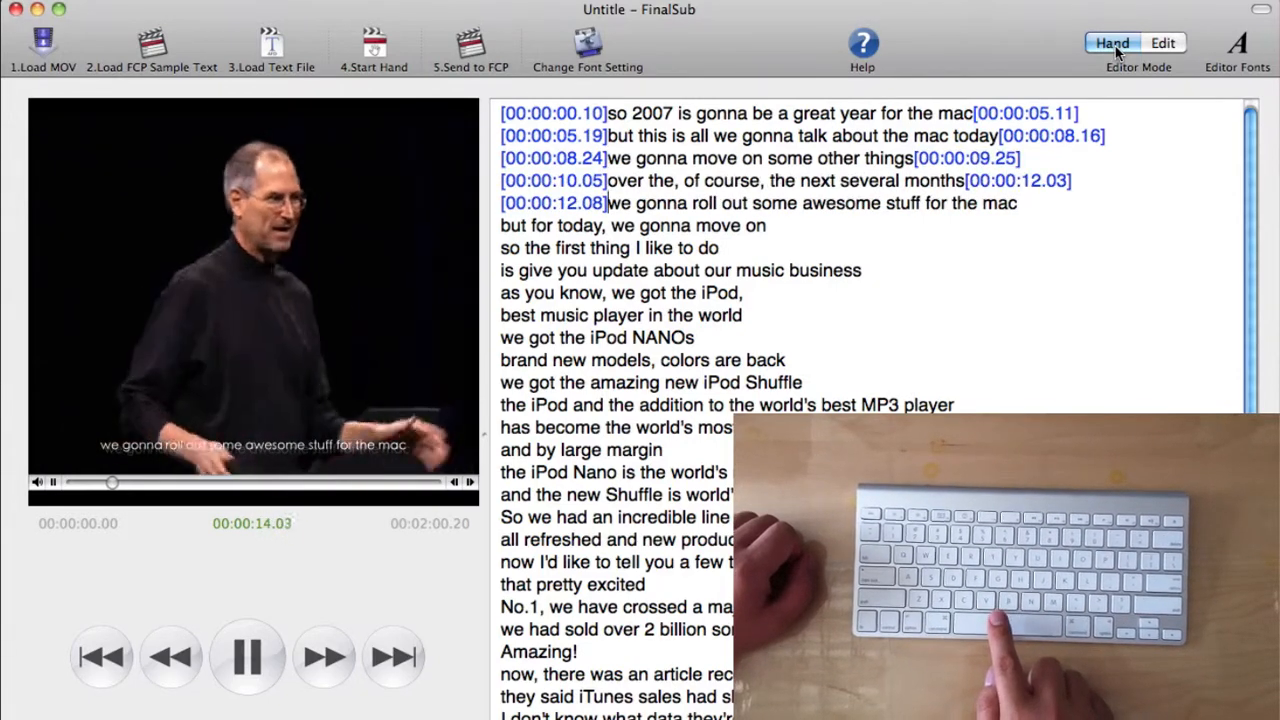
key("space")
key("space")
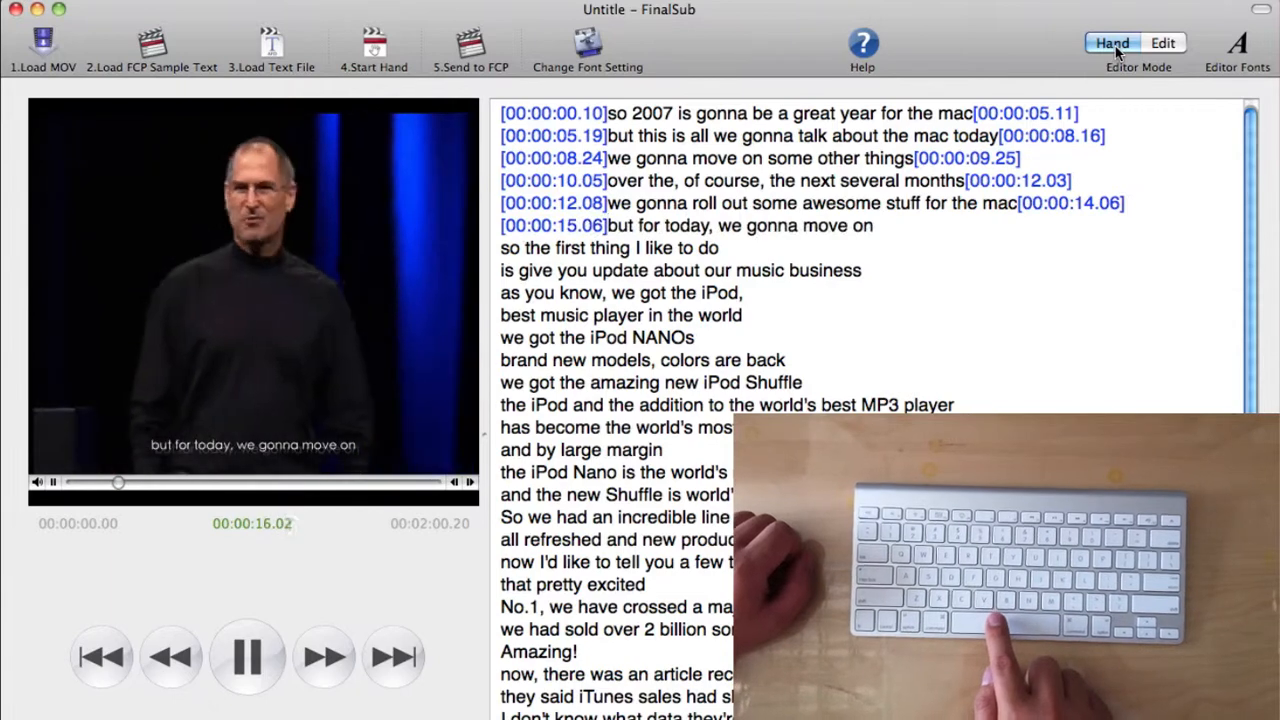
key("space")
key("space")
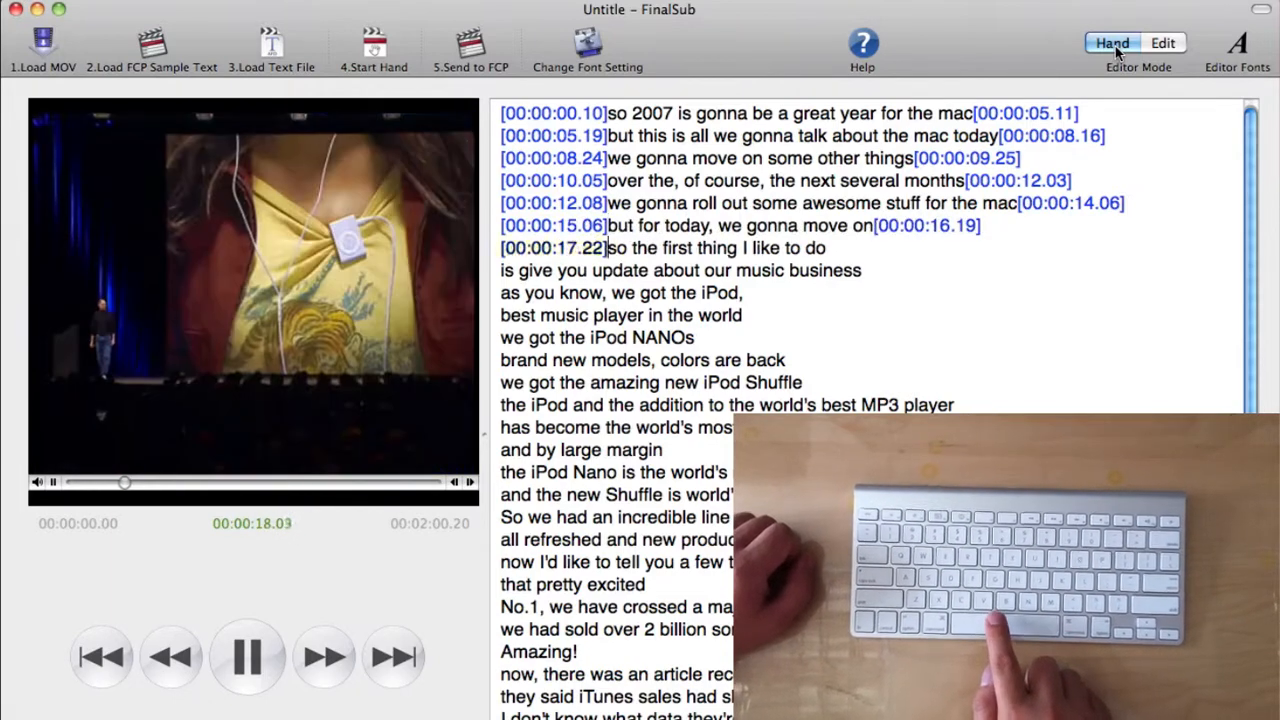
key("space")
key("Return")
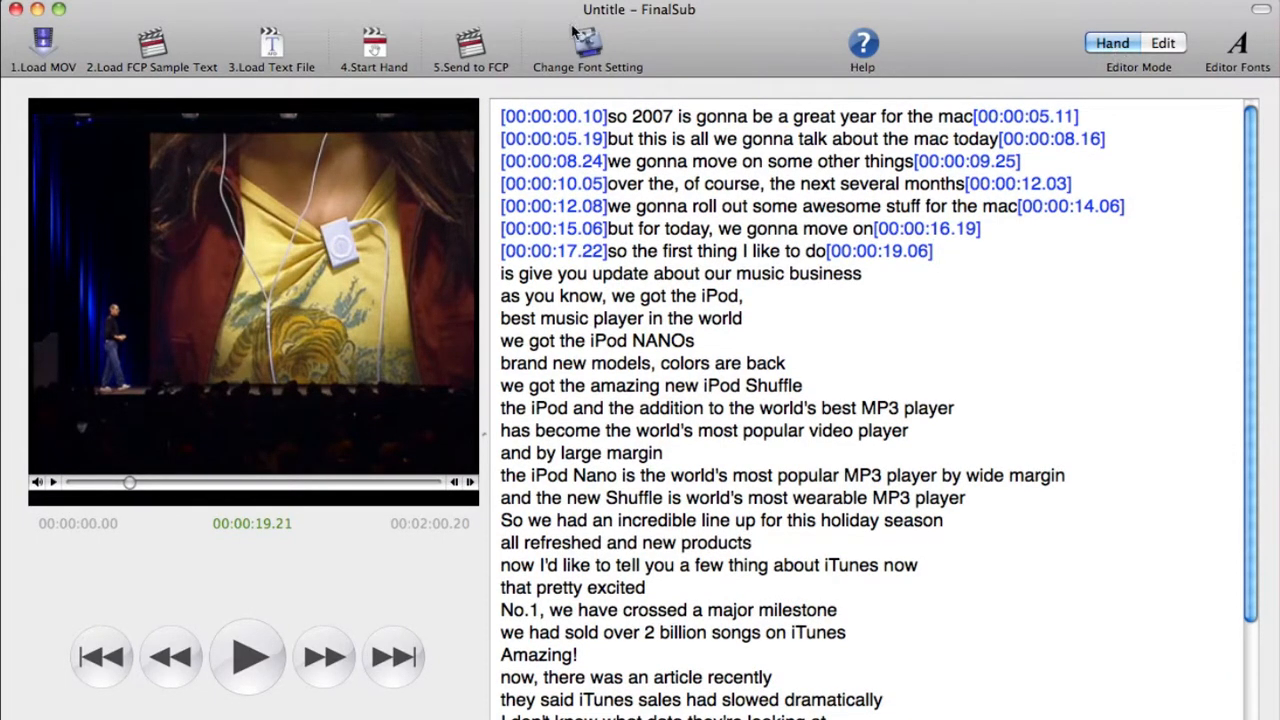
In Preferences, switch spacebar timing to auto-generated Out timecodes and edit the frame interval between Out and In.
left_click(52, 5)
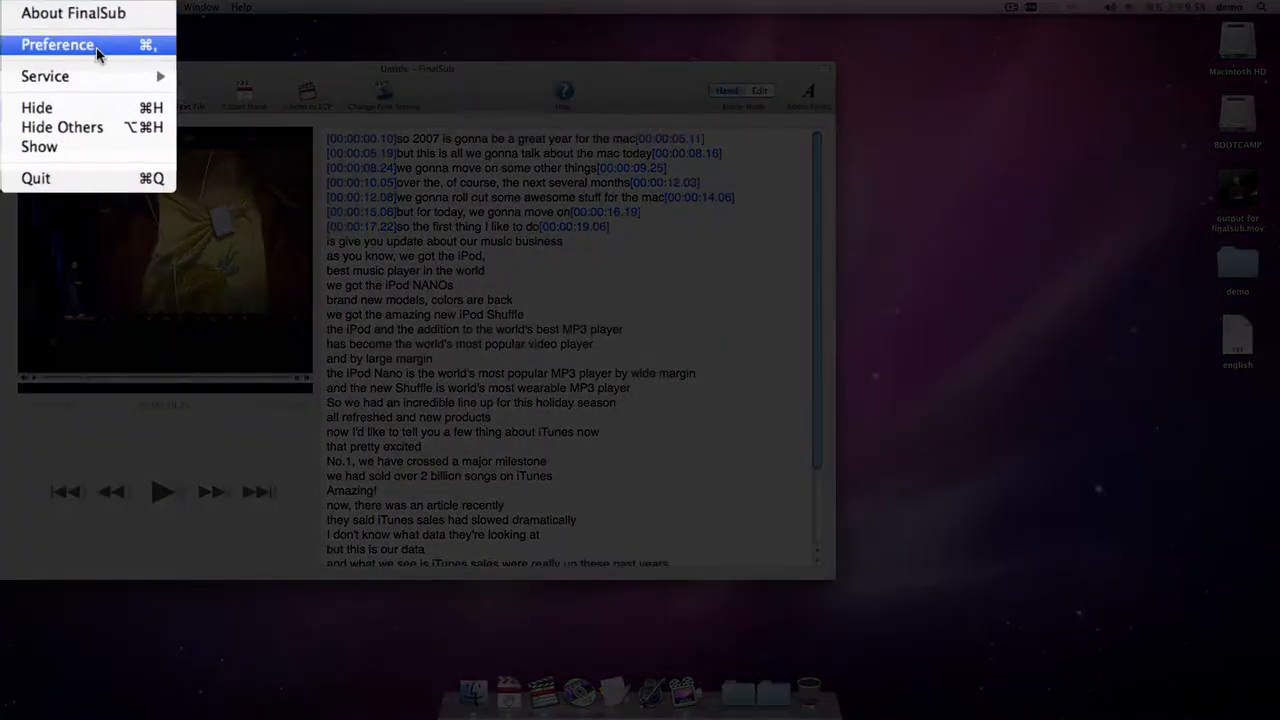
left_click(108, 52)
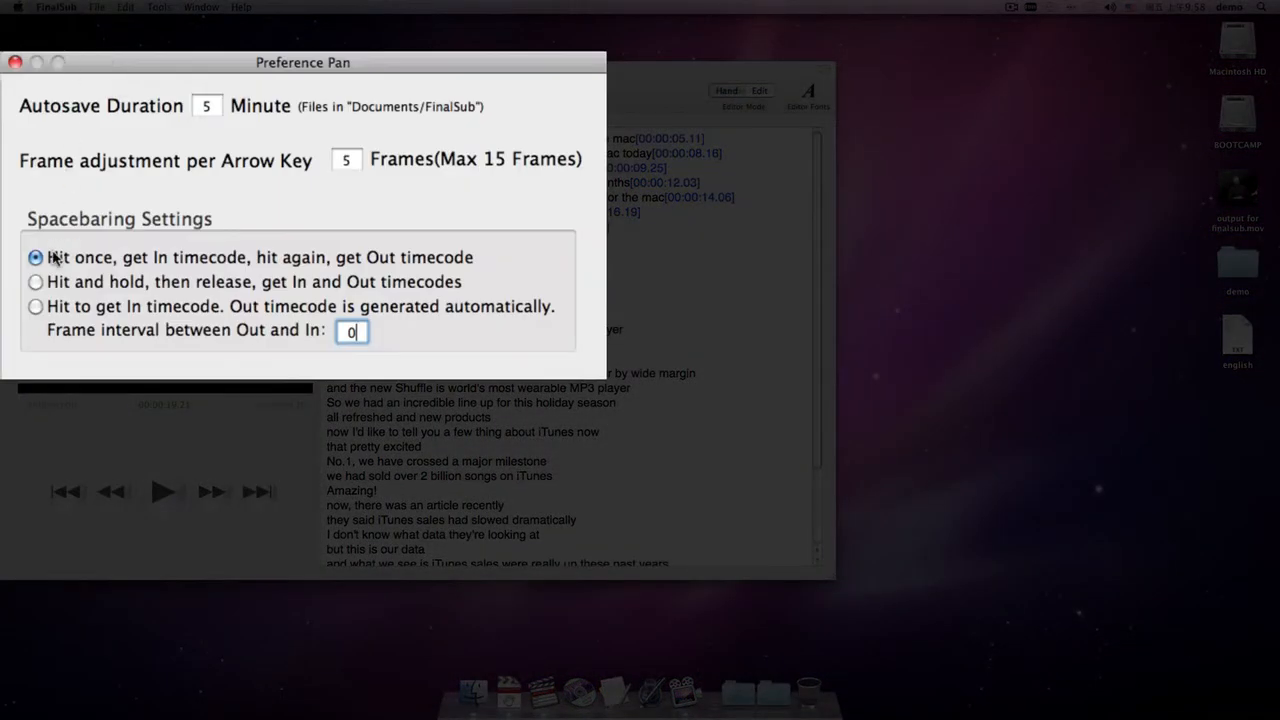
left_click(35, 310)
left_click(352, 332)
key("BackSpace")
left_click(15, 62)
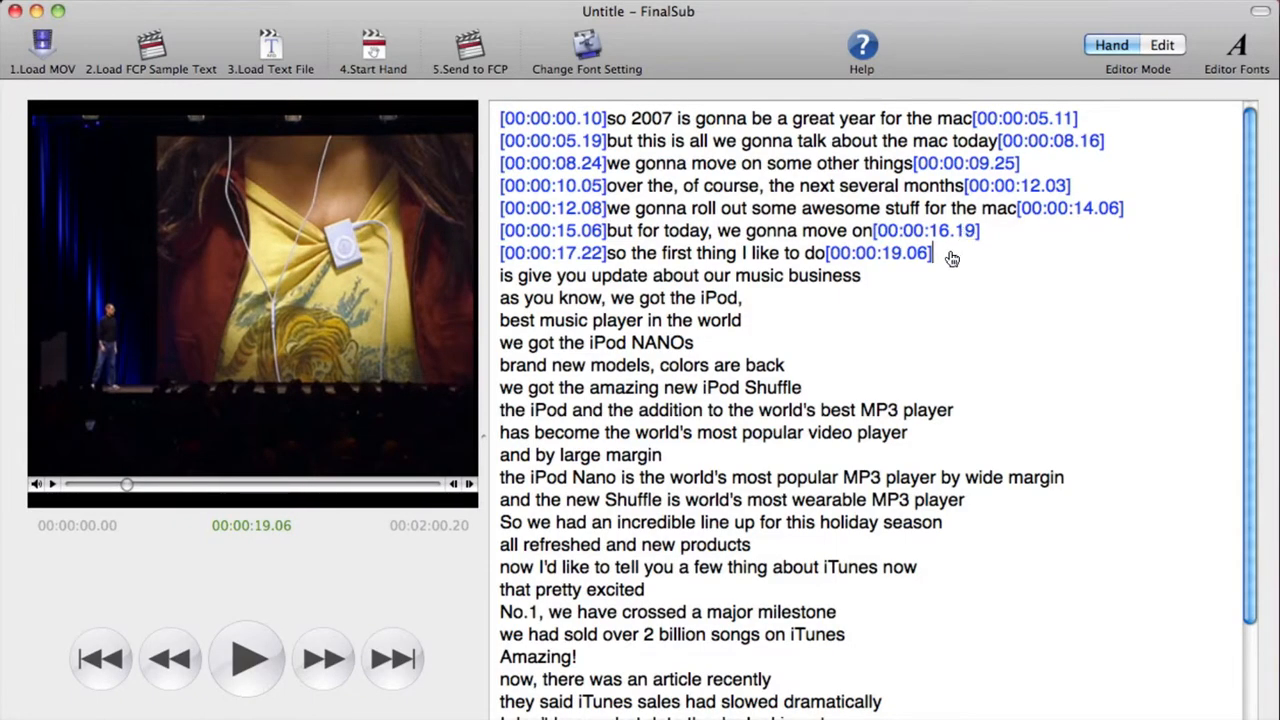
Clear the timecodes from the first seven lines and rewind the movie to the start of the first line.
left_click_drag(950, 256, 449, 106)
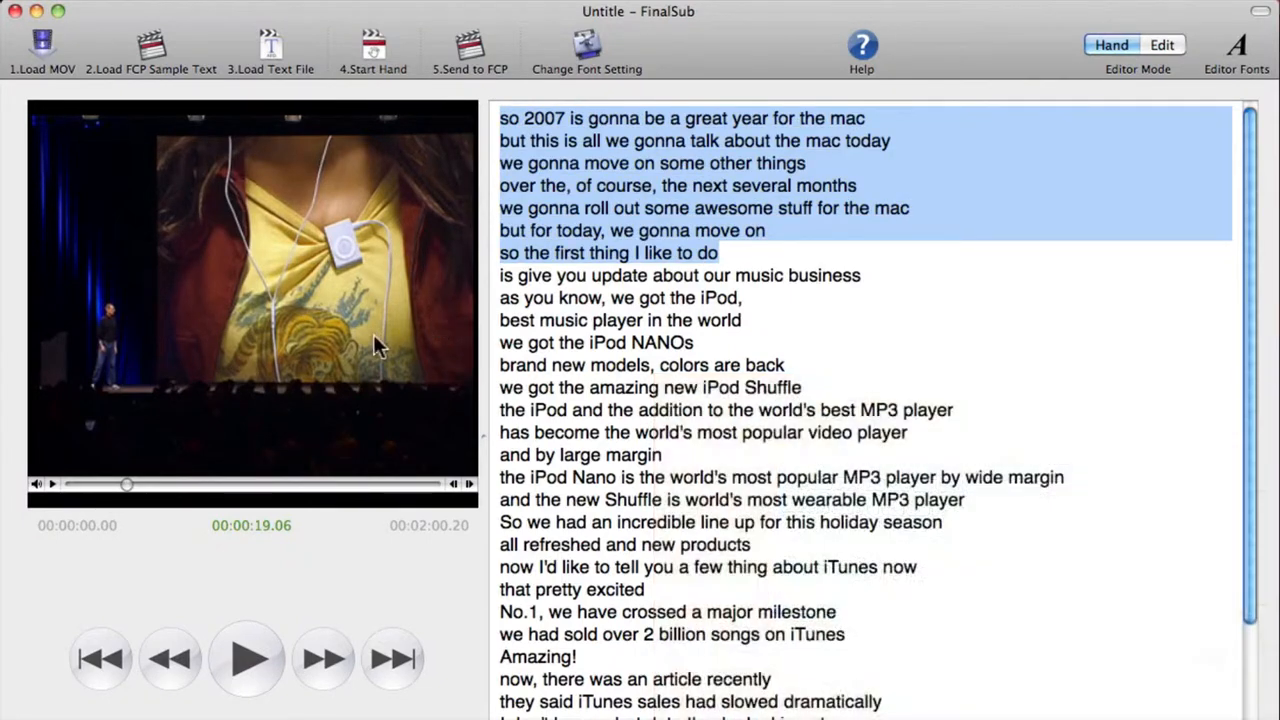
left_click_drag(127, 485, 46, 486)
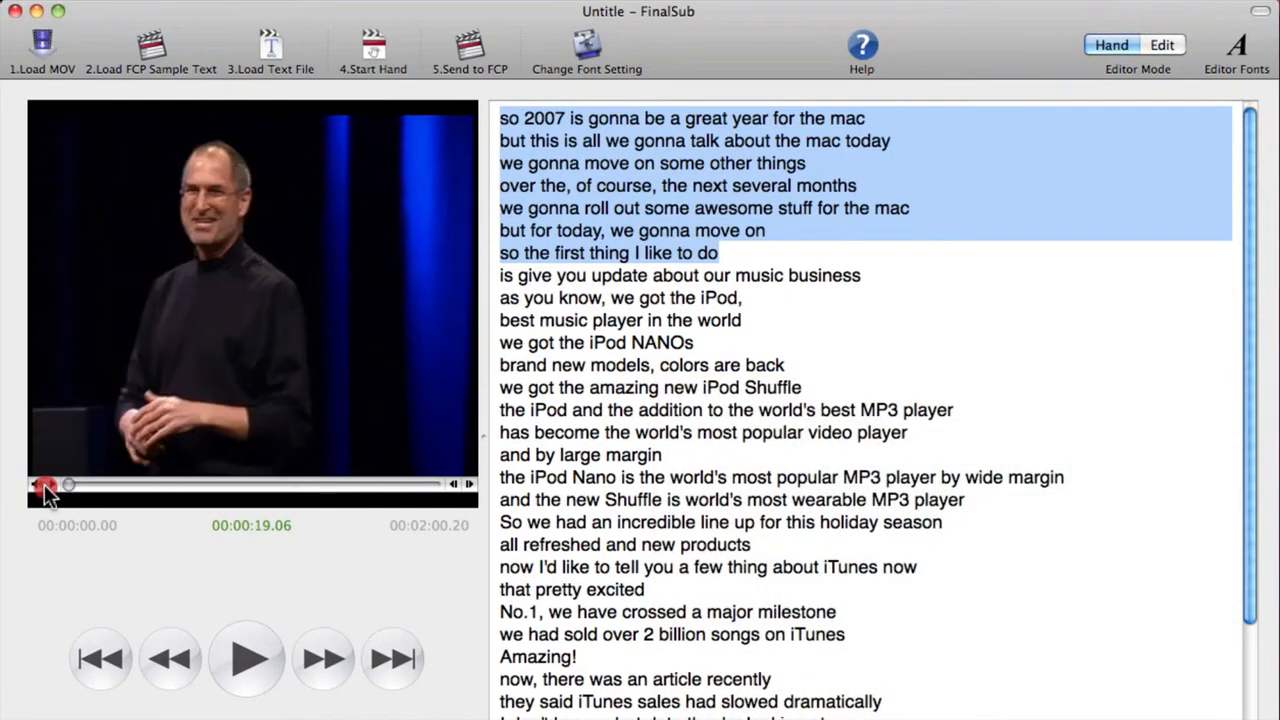
left_click(502, 118)
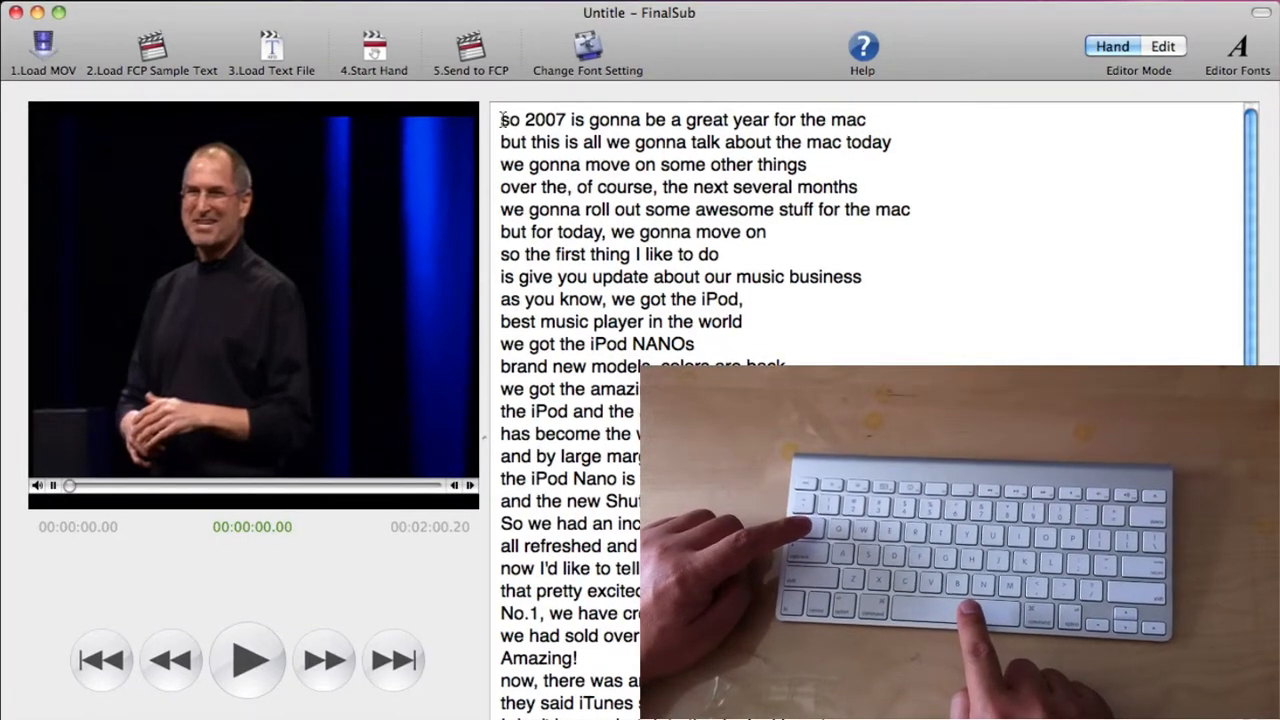
Play the movie and mark In timecodes for each transcript line in turn through to the end.
key("space")
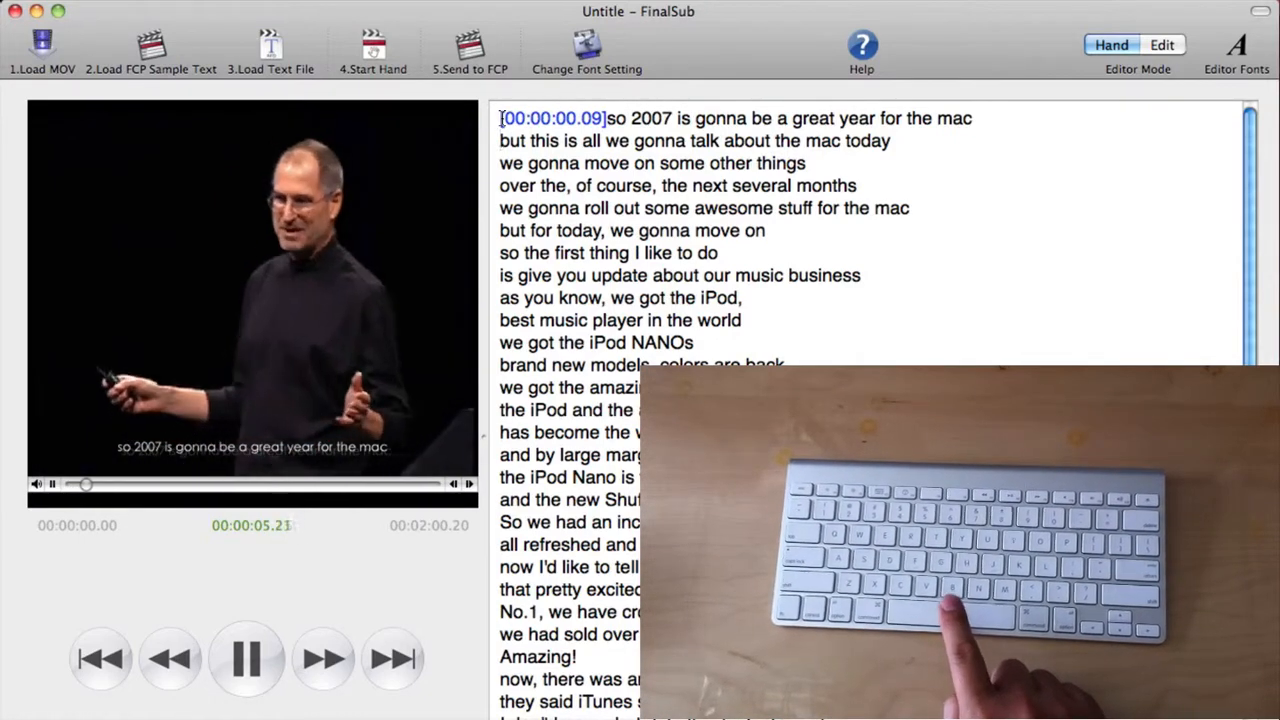
key("space")
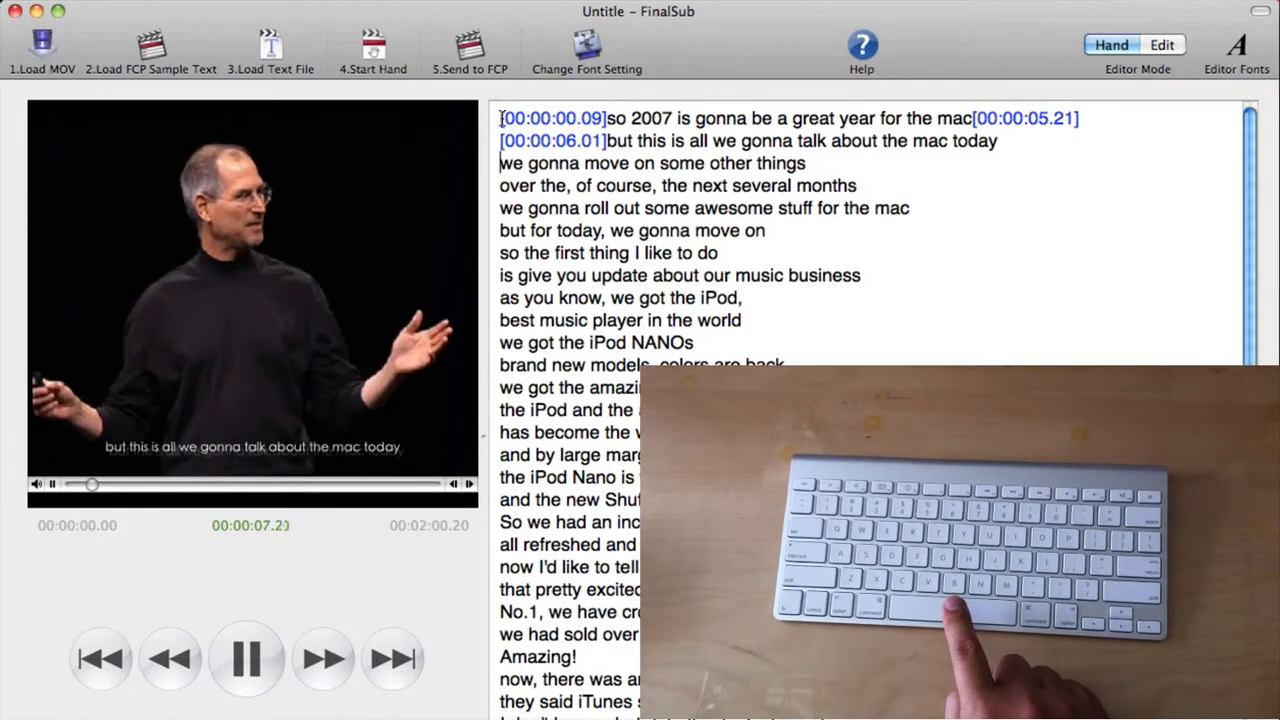
key("space")
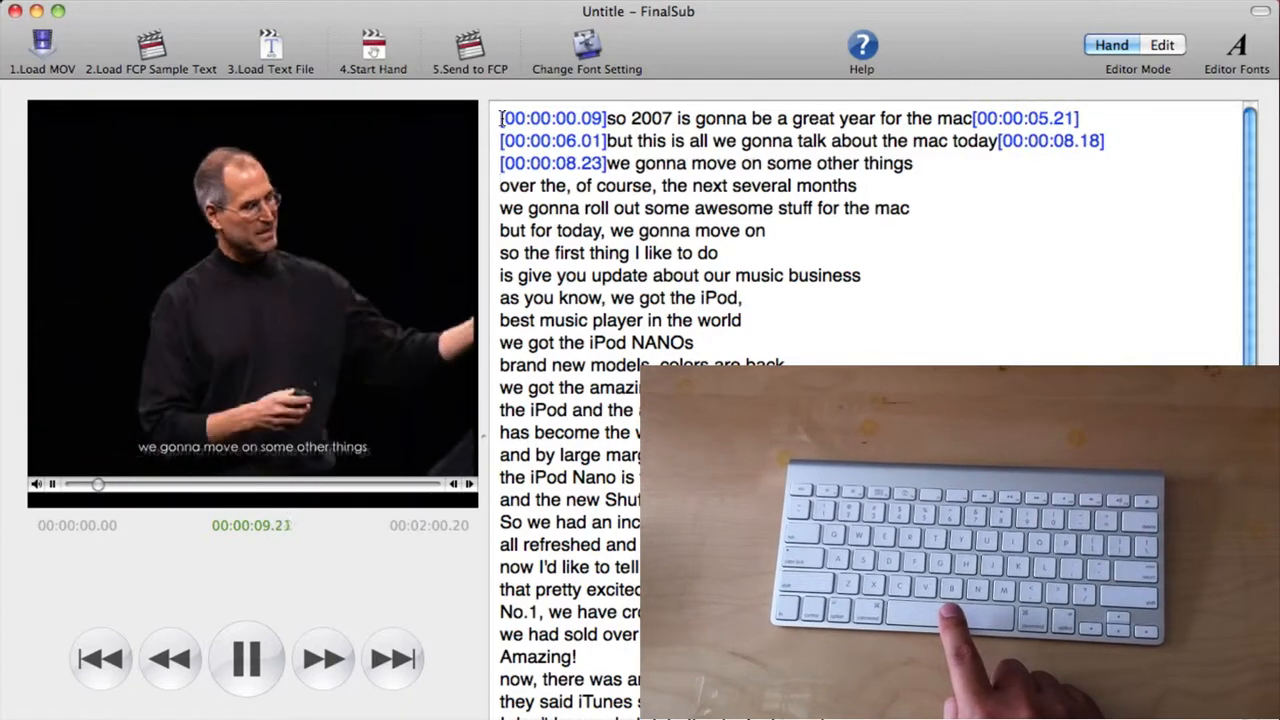
key("space")
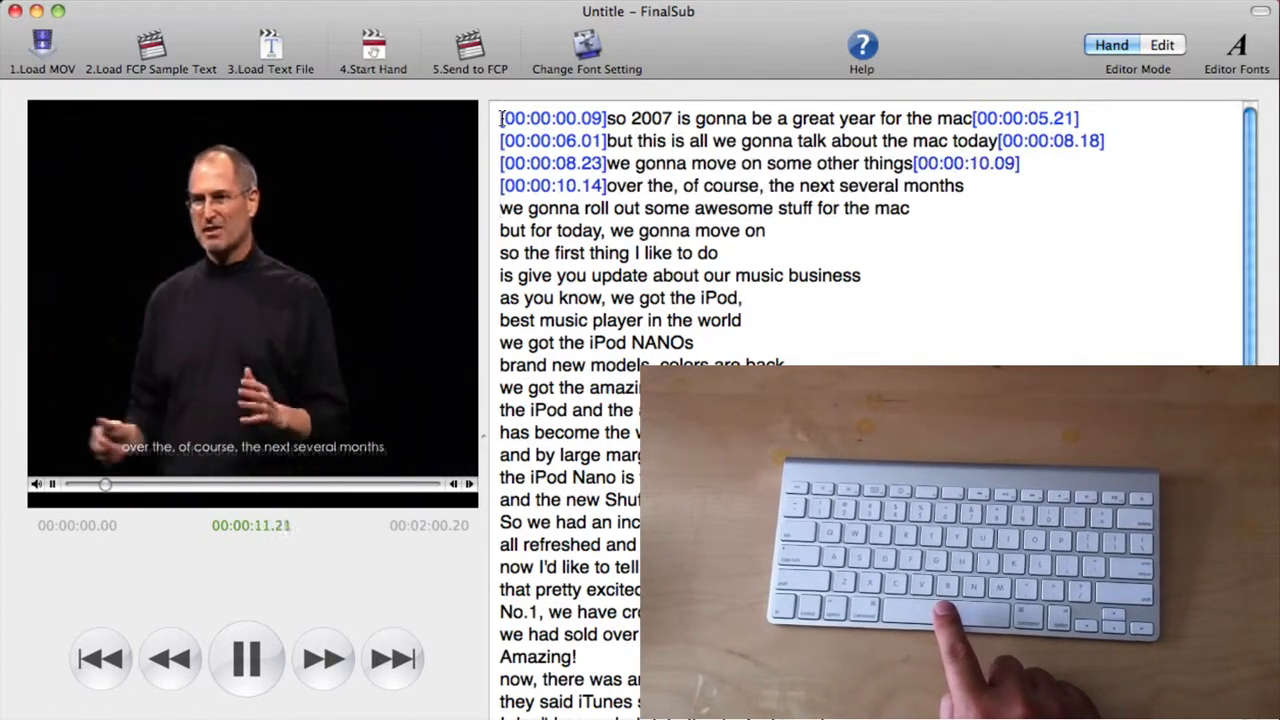
key("space")
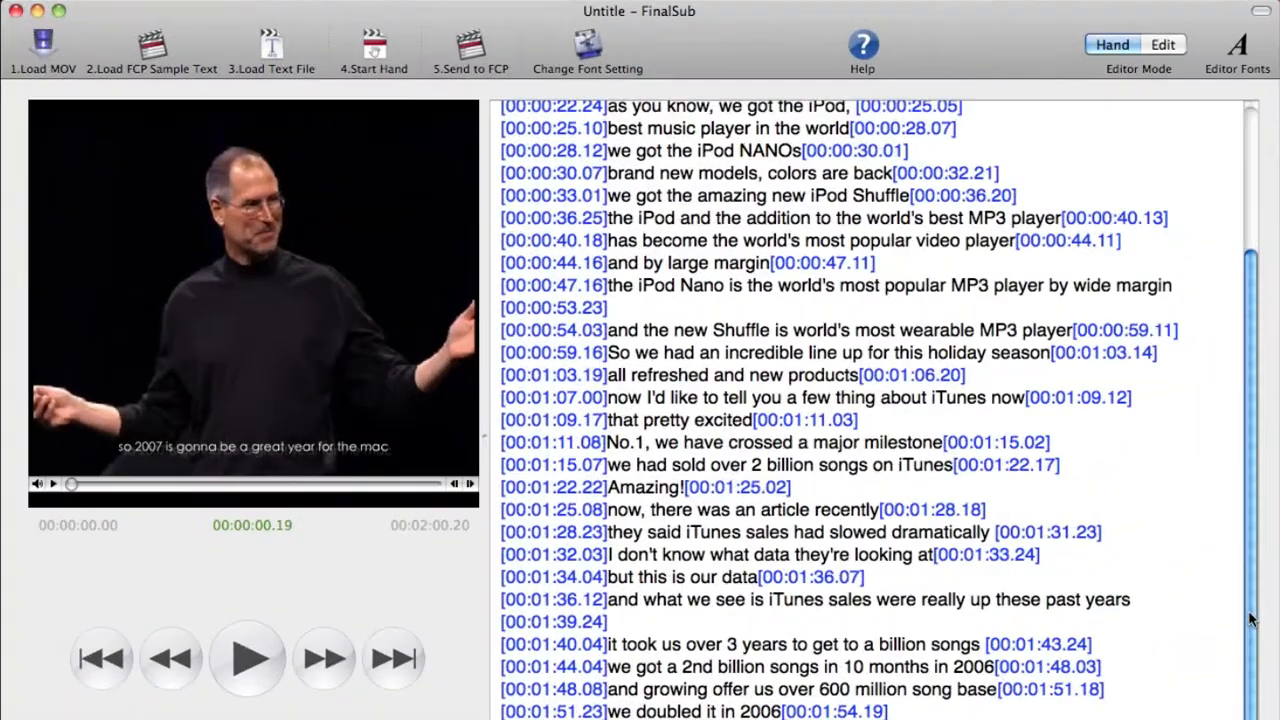
Delete the In timecode of the 'as you know, we got the iPod,' line, then undo the deletion.
scroll(1254, 378, "up", 3)
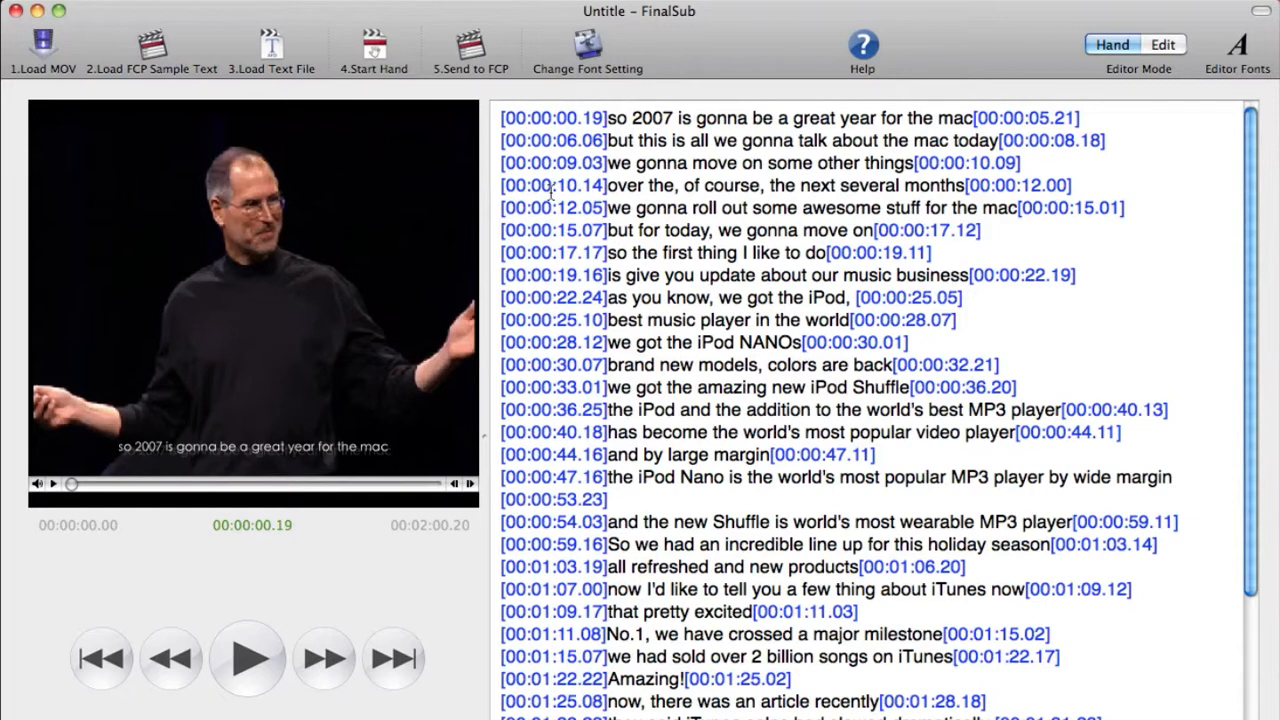
left_click(553, 120)
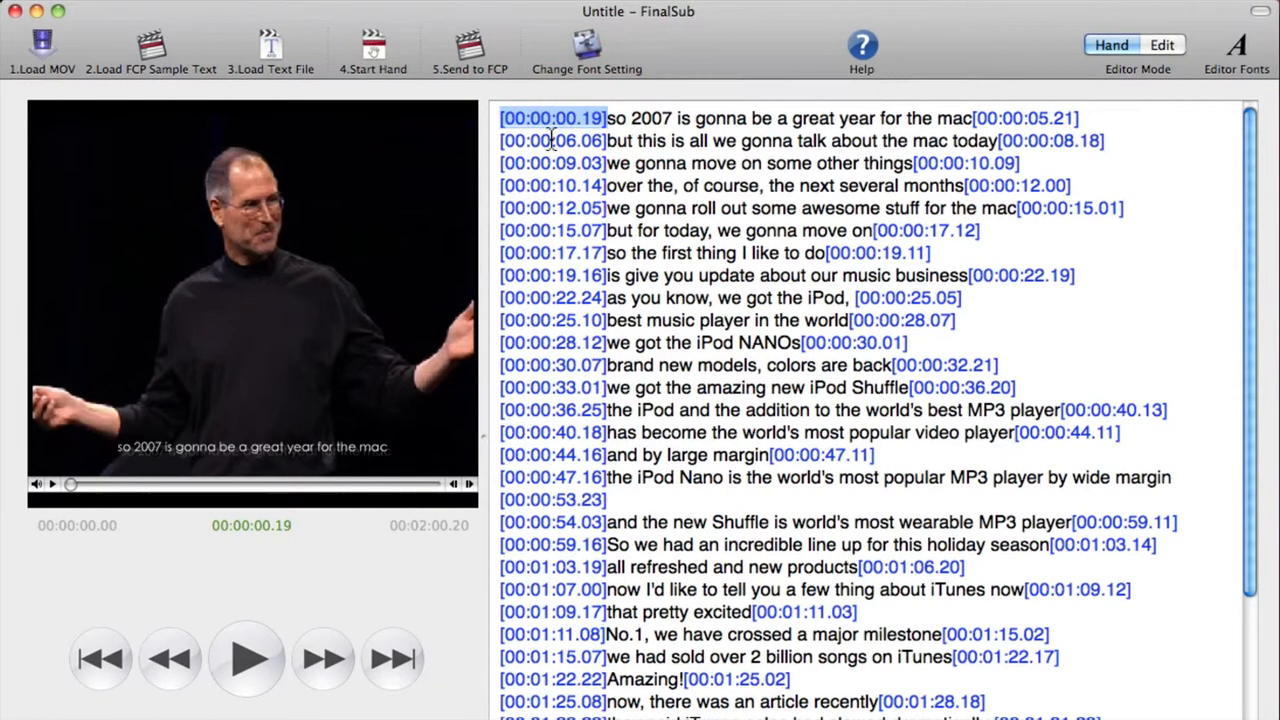
left_click(549, 208)
left_click(551, 297)
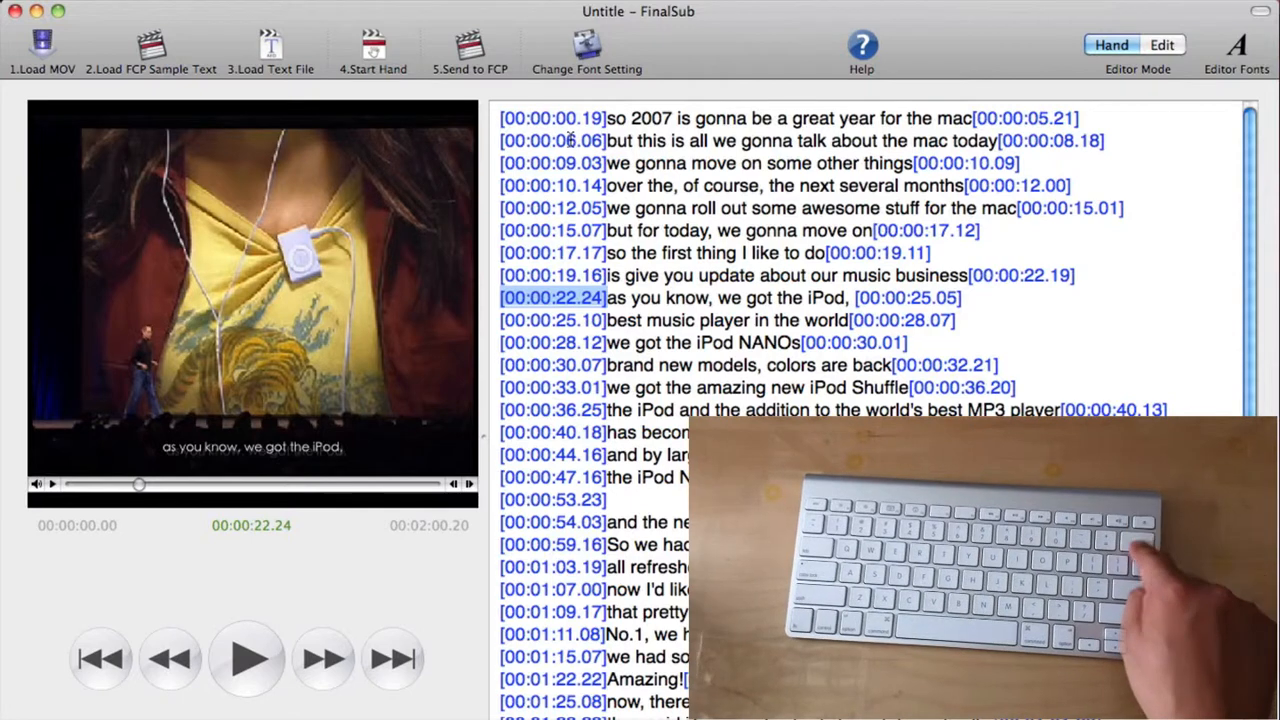
key("BackSpace")
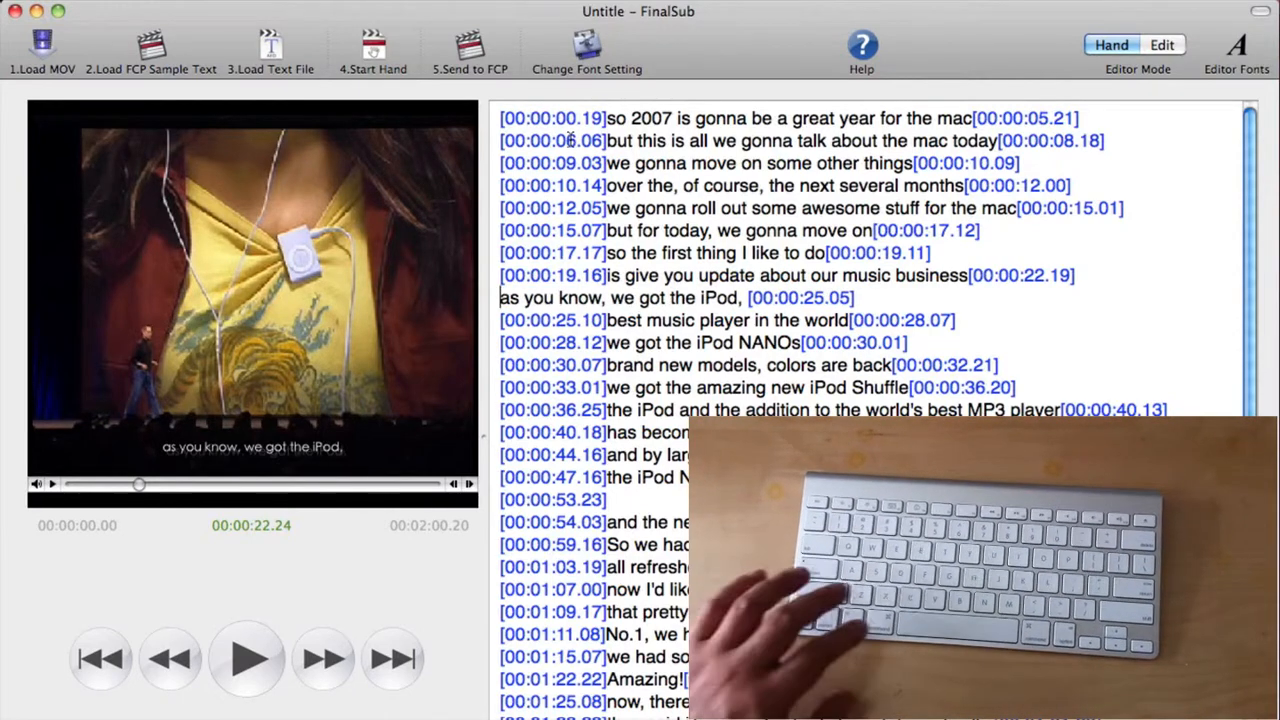
key("super+z")
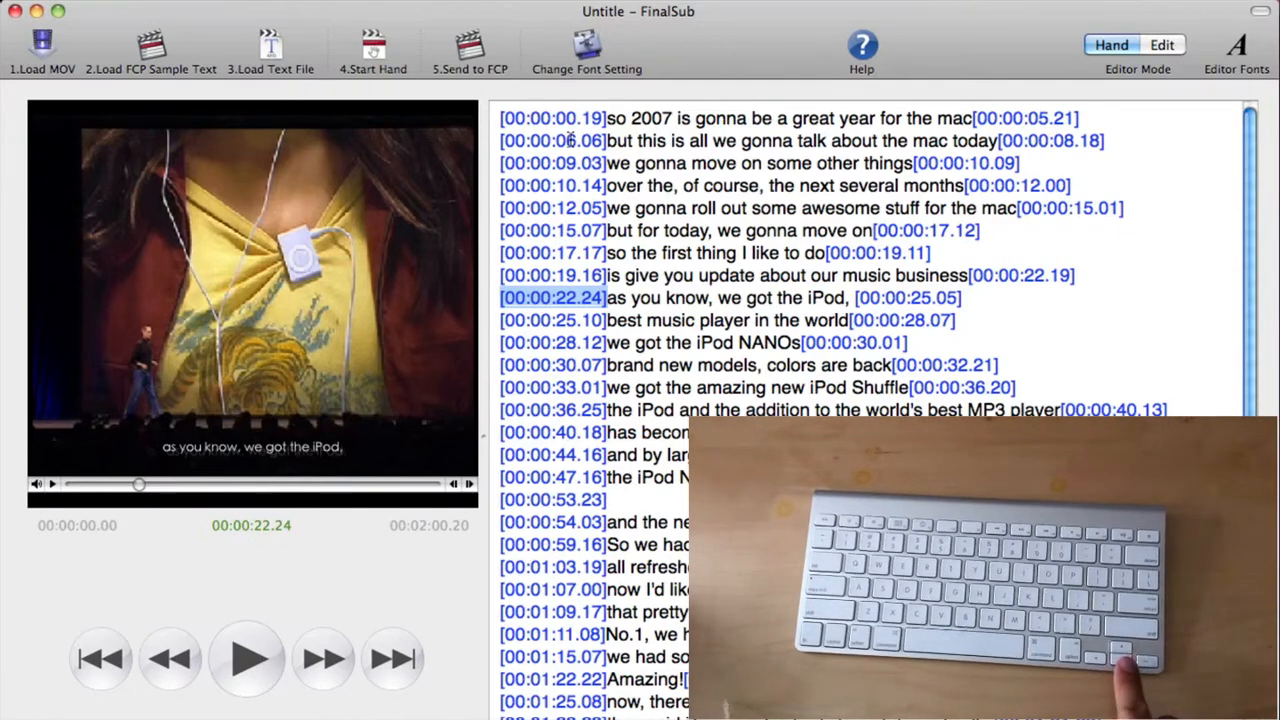
Select the In timecode of the 'is give you update about our music business' line and nudge it to 00:00:20.06.
key("Down")
key("Down")
key("Down")
key("Down")
key("Up")
key("Up")
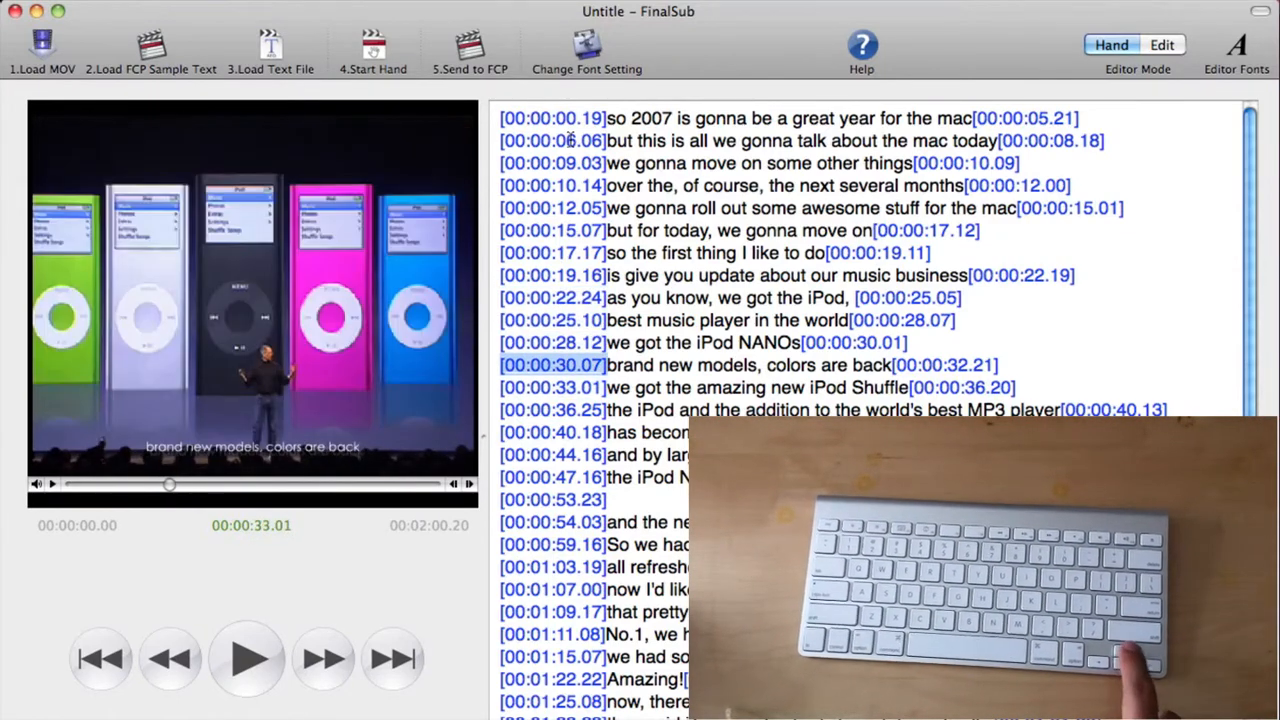
key("Up")
key("Up")
key("Up")
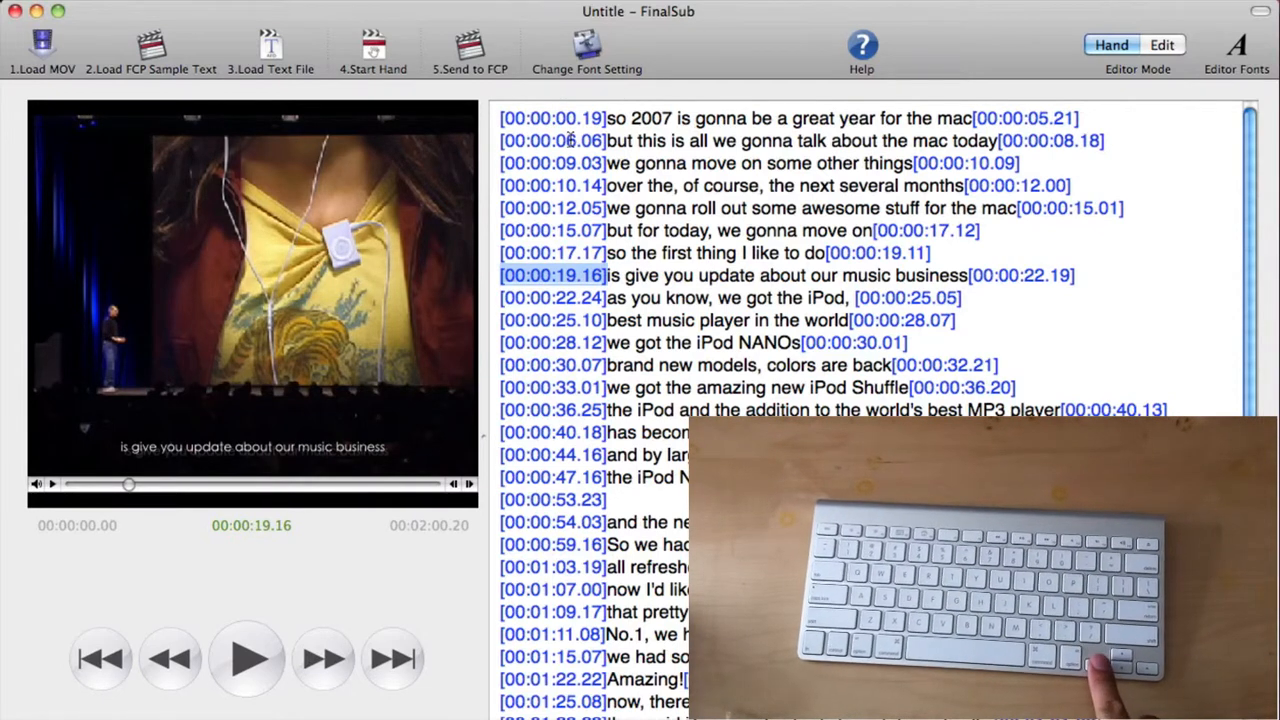
key("Left")
key("Left")
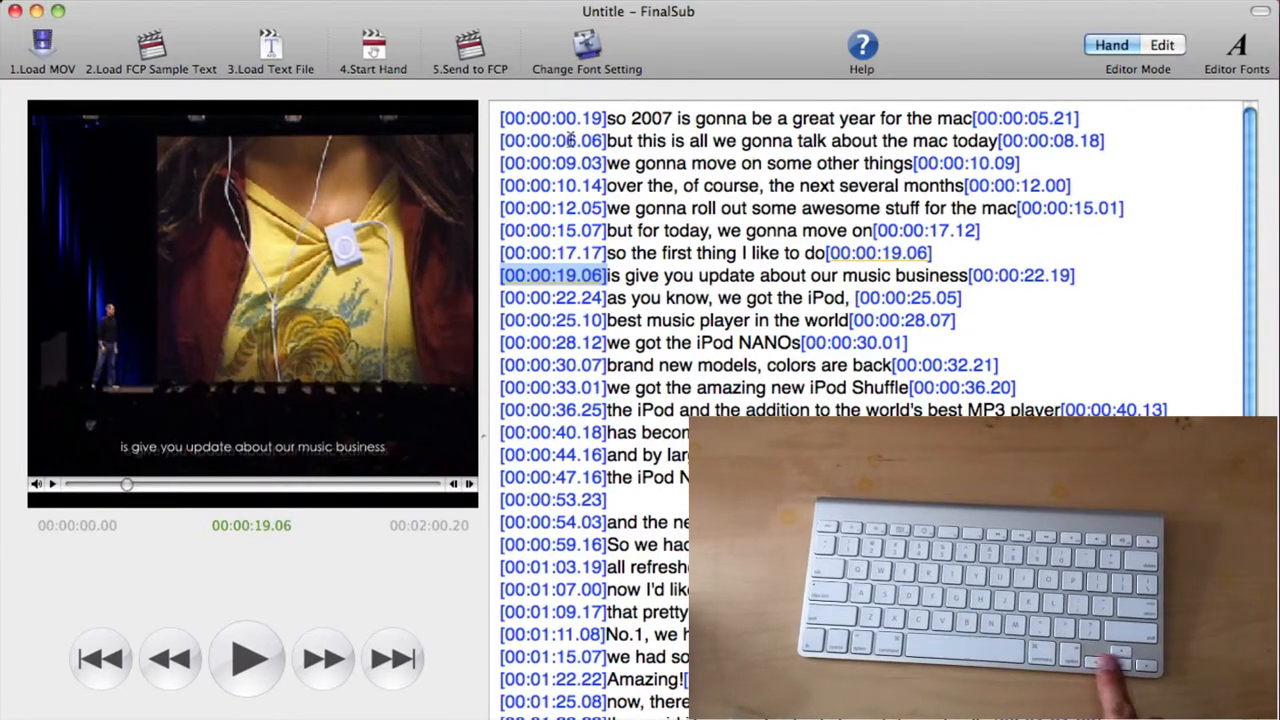
key("Right")
key("Right")
key("Right")
key("Right")
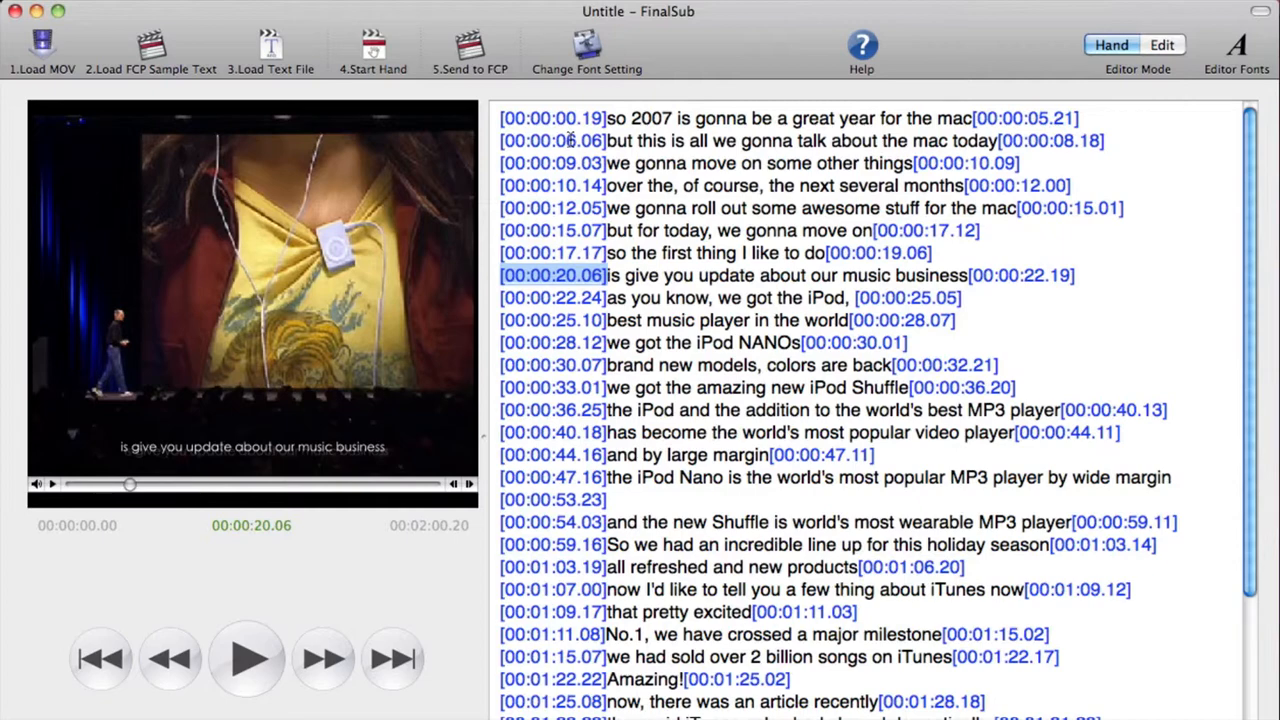
Shift the timecodes of the first eleven lines one step earlier and back again, then deselect them.
left_click_drag(920, 350, 494, 102)
key("Left")
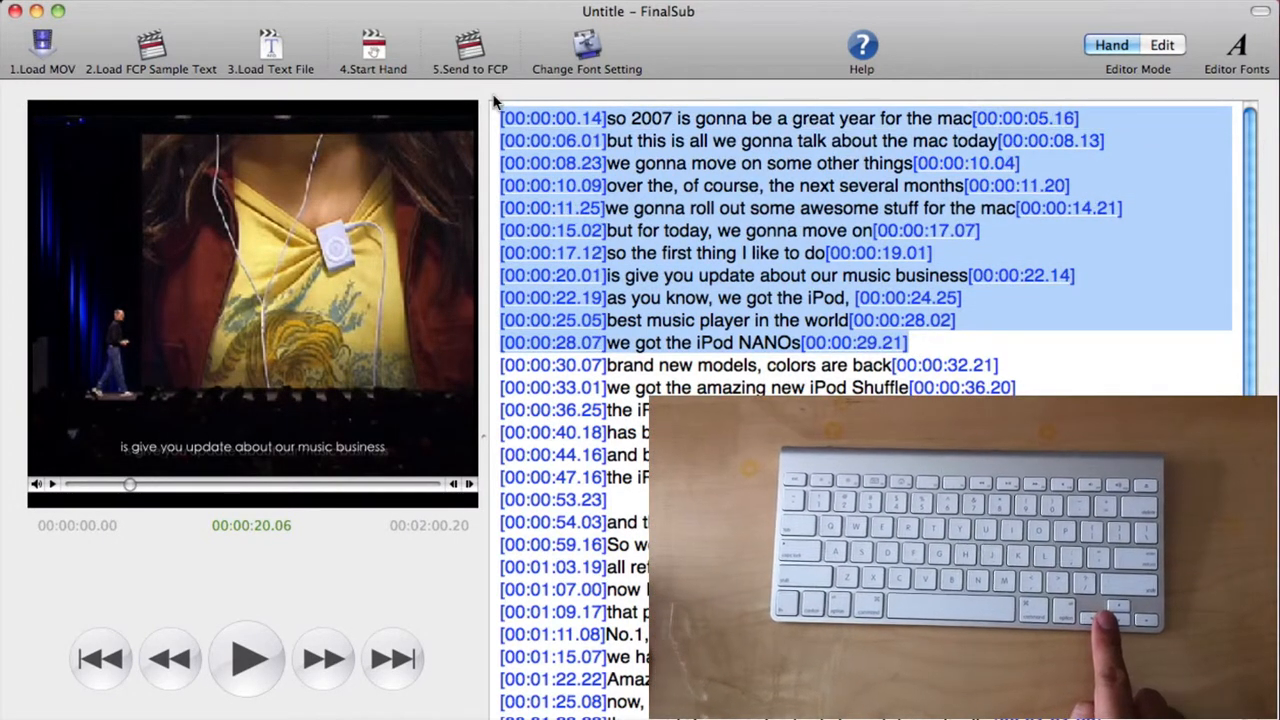
key("Right")
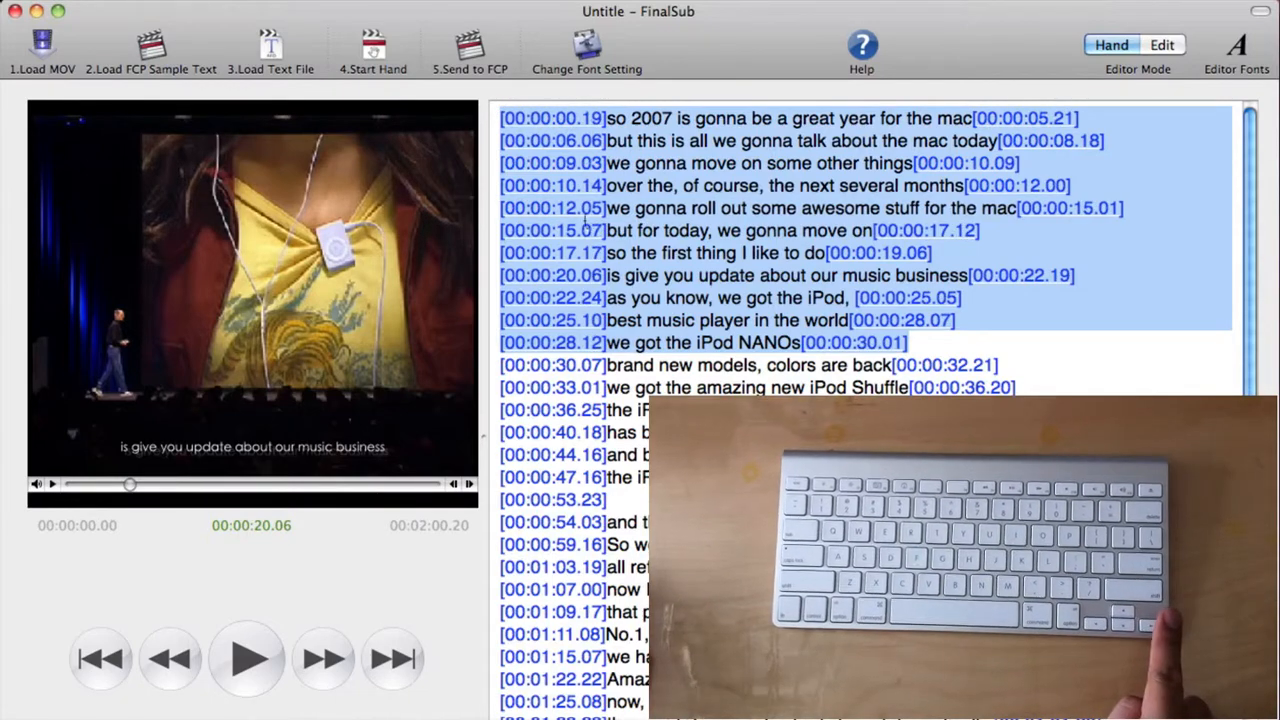
left_click(1063, 352)
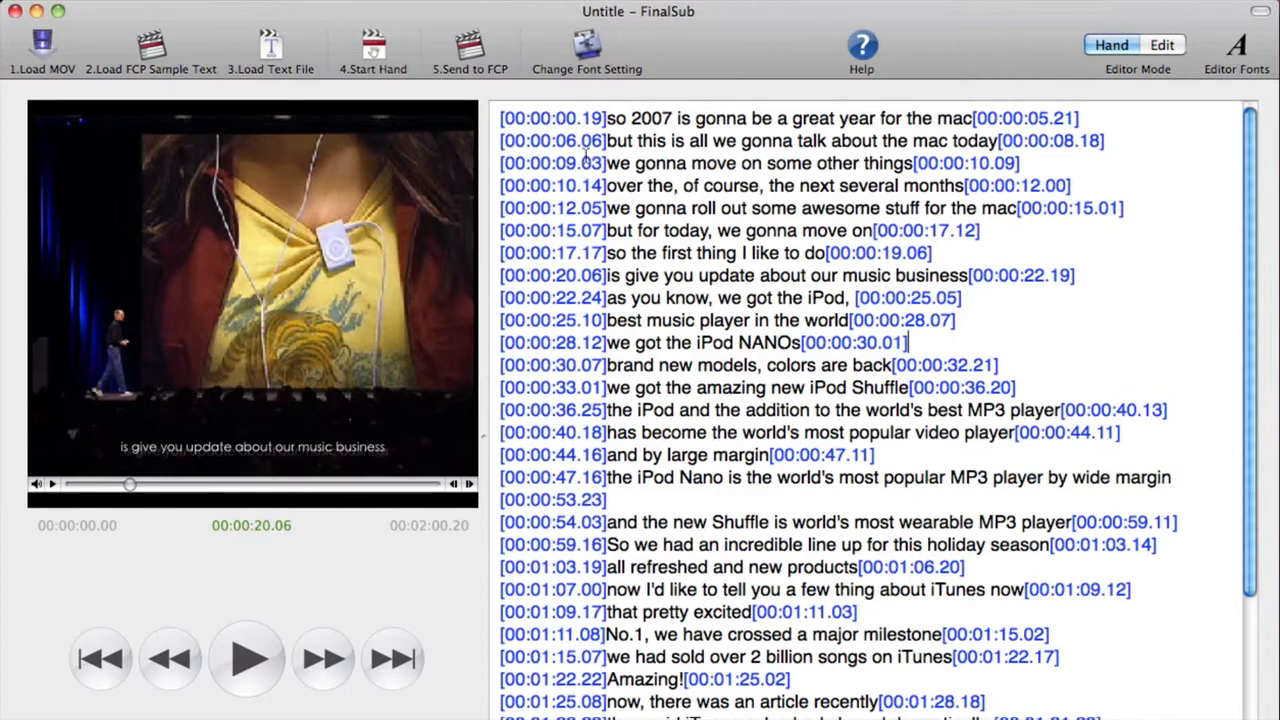
Select the first line's In timecode, play from it, and nudge it to 00:00:00.09.
double_click(561, 118)
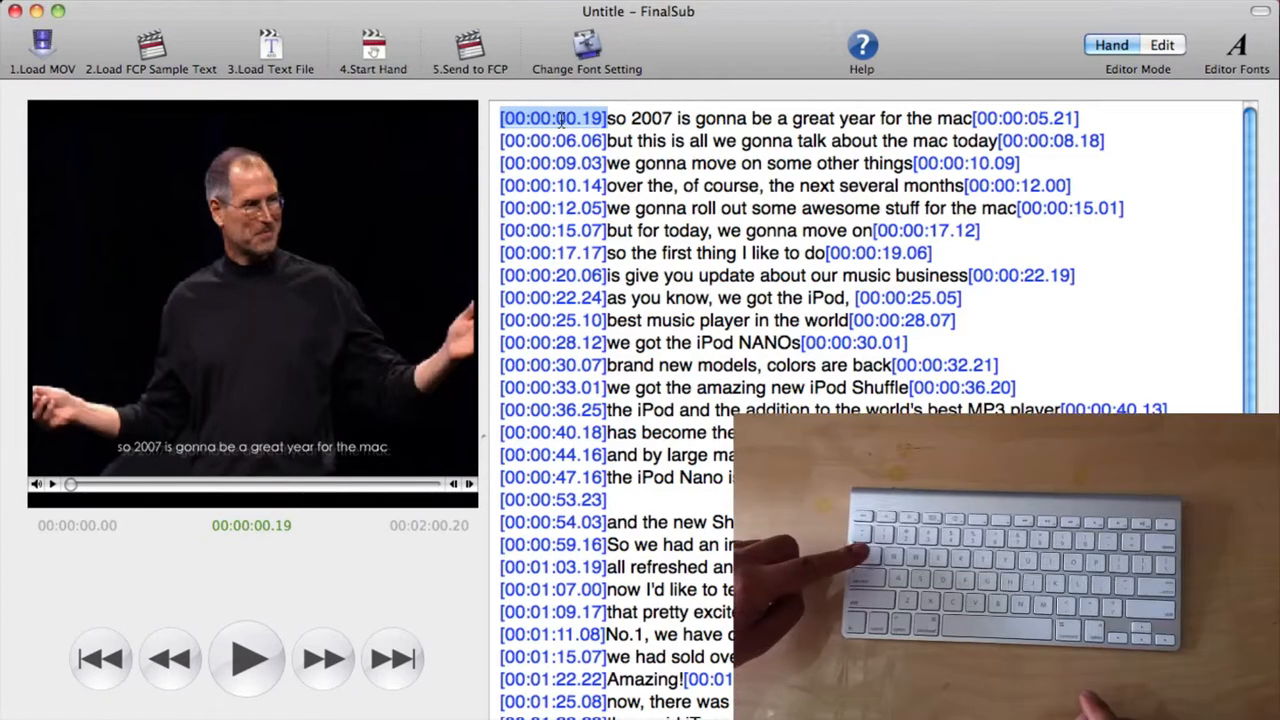
key("Tab")
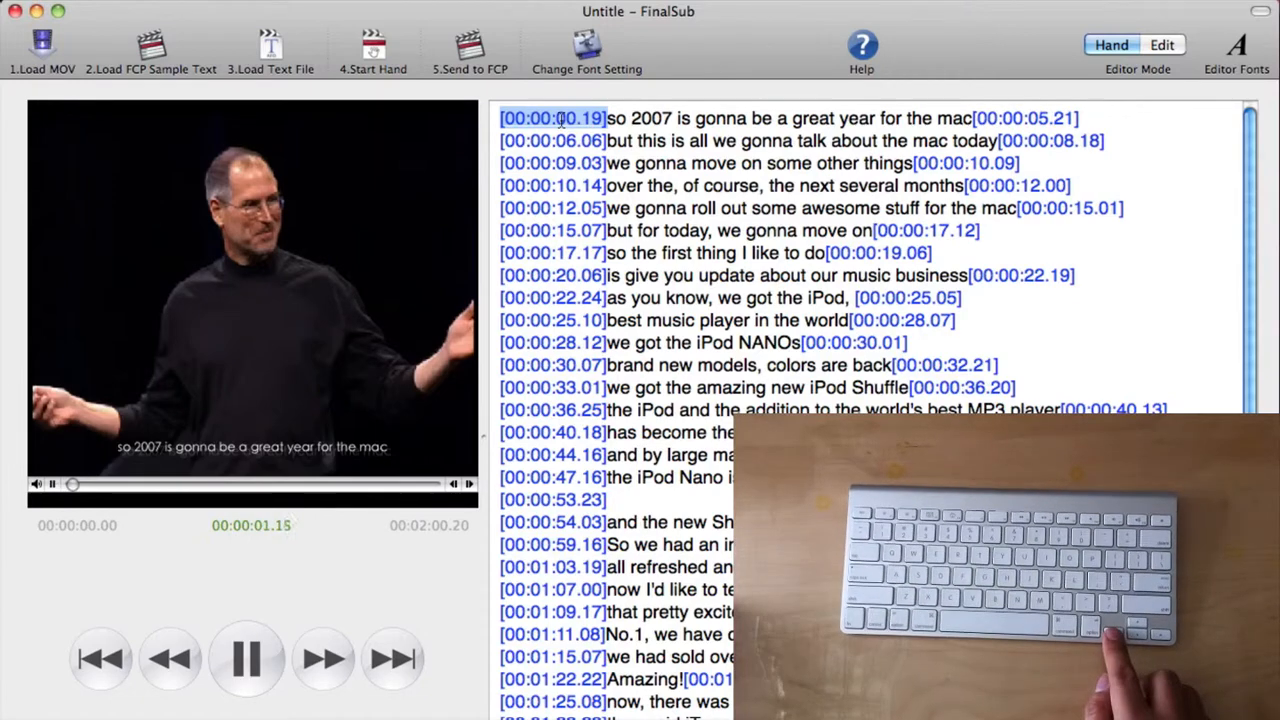
key("Right")
key("Left")
key("Left")
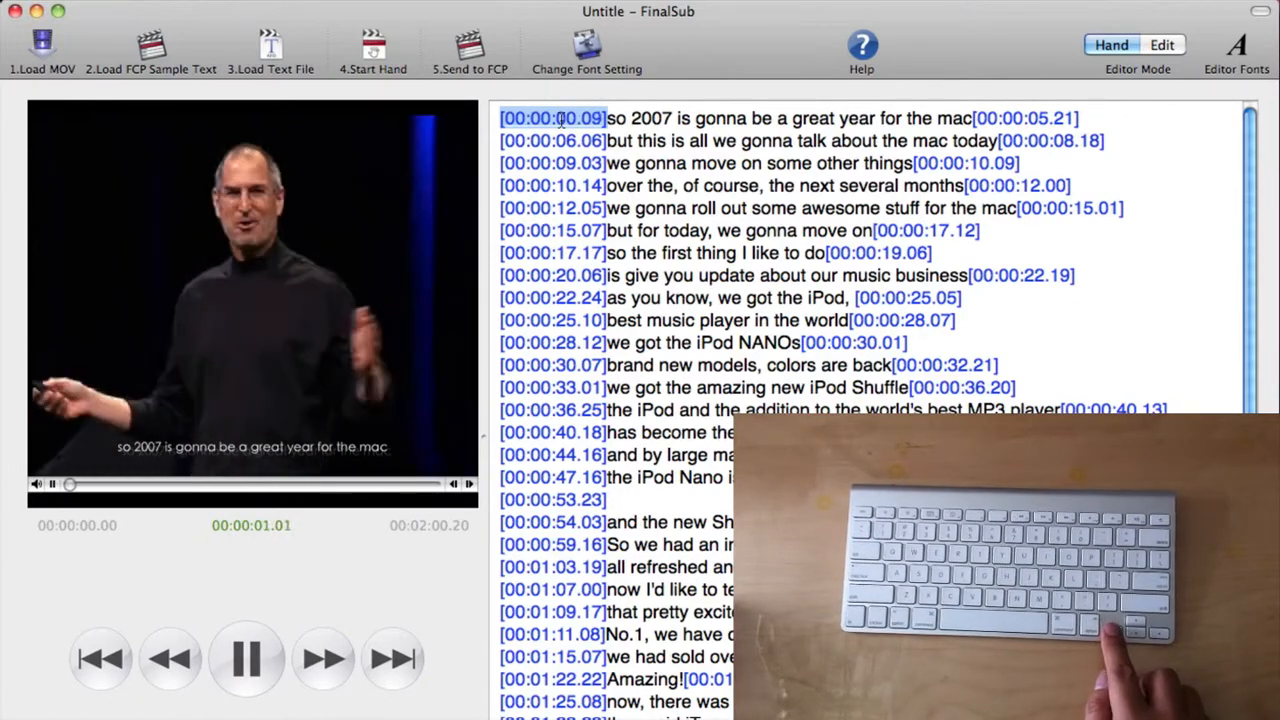
Nudge the In timecodes of the first two lines to 00:00:00.00 and 00:00:05.21.
key("Left")
key("Left")
key("Left")
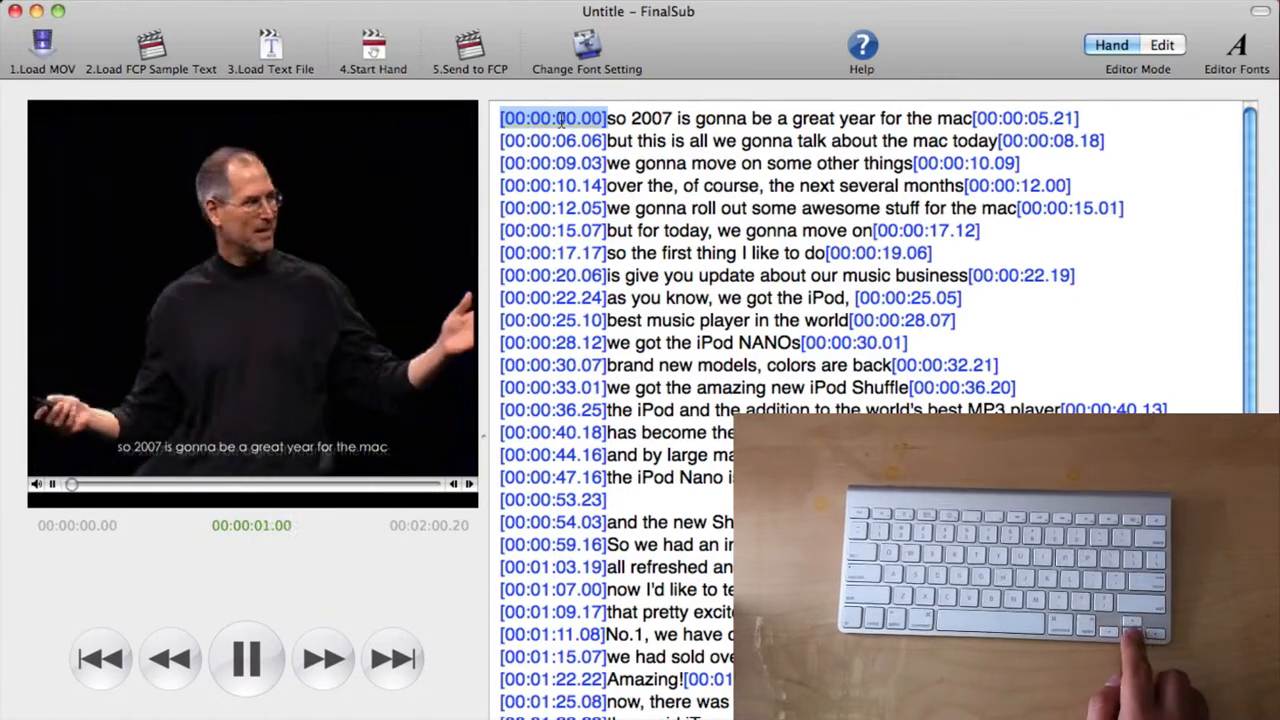
key("Down")
key("Left")
Nudge the third line's In timecode to 00:00:08.13, then start nudging the fourth line's In timecode earlier.
key("Left")
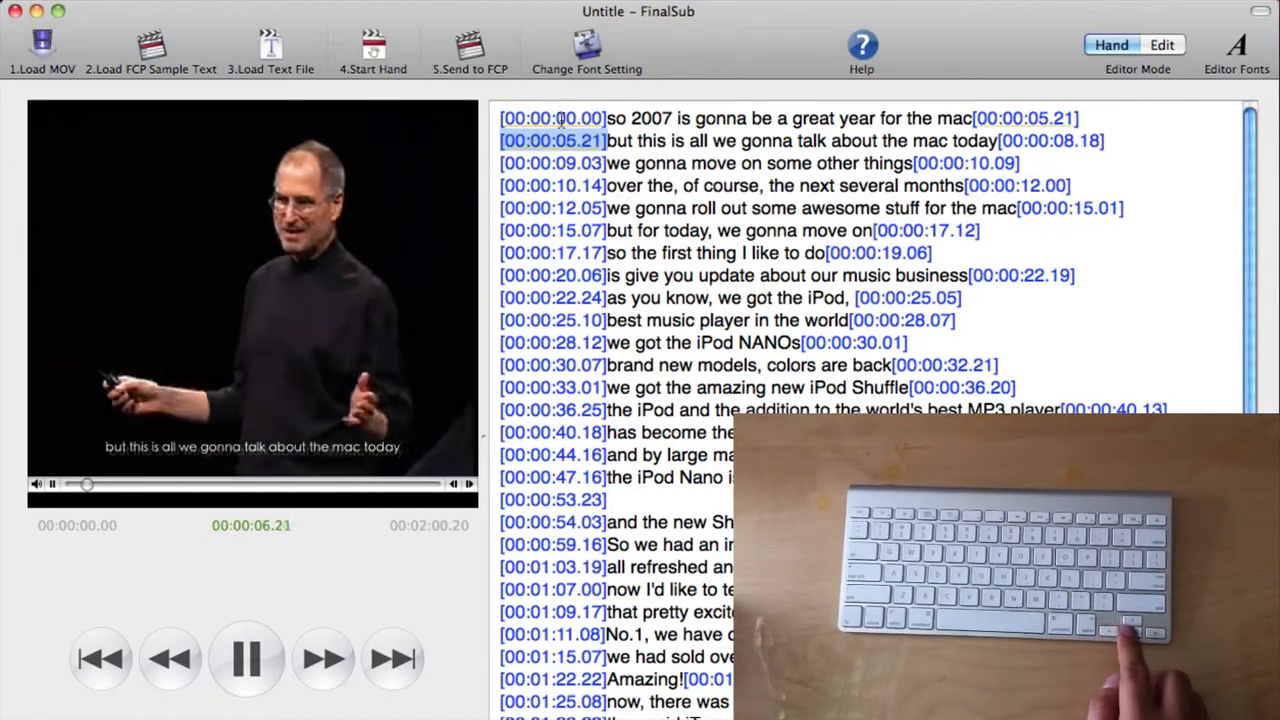
key("Down")
key("Left")
key("Left")
key("Left")
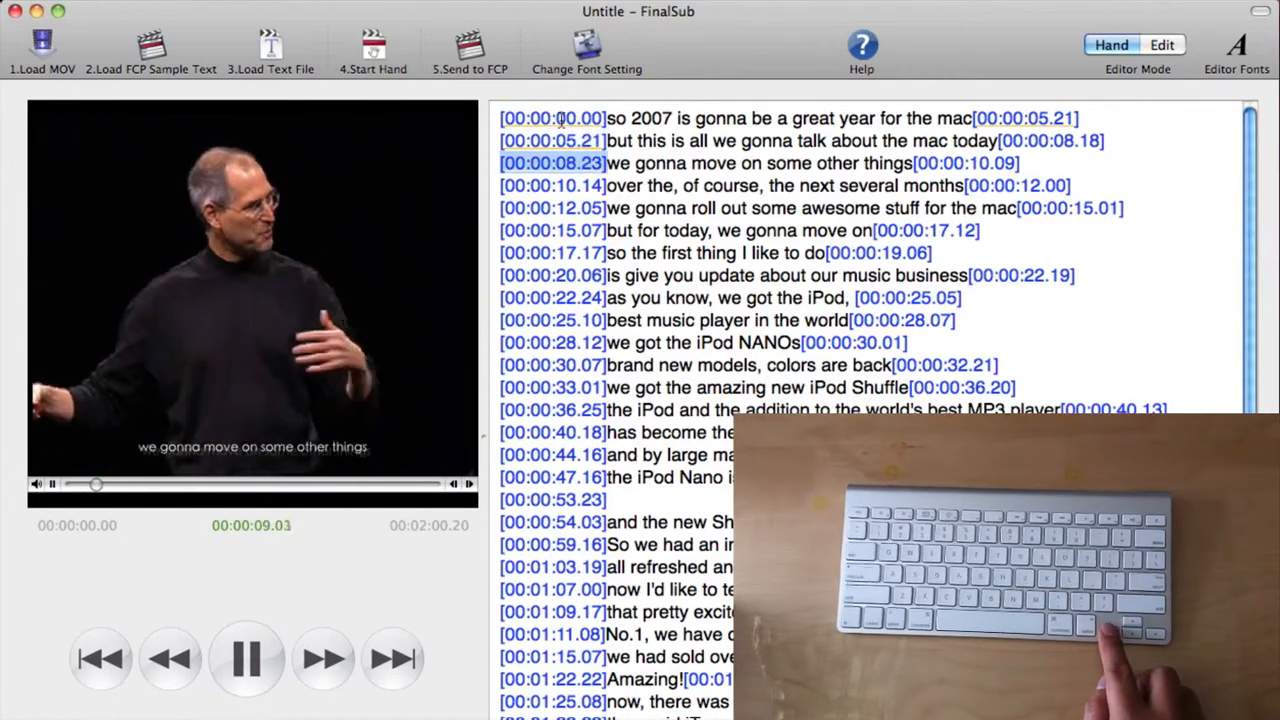
key("Left")
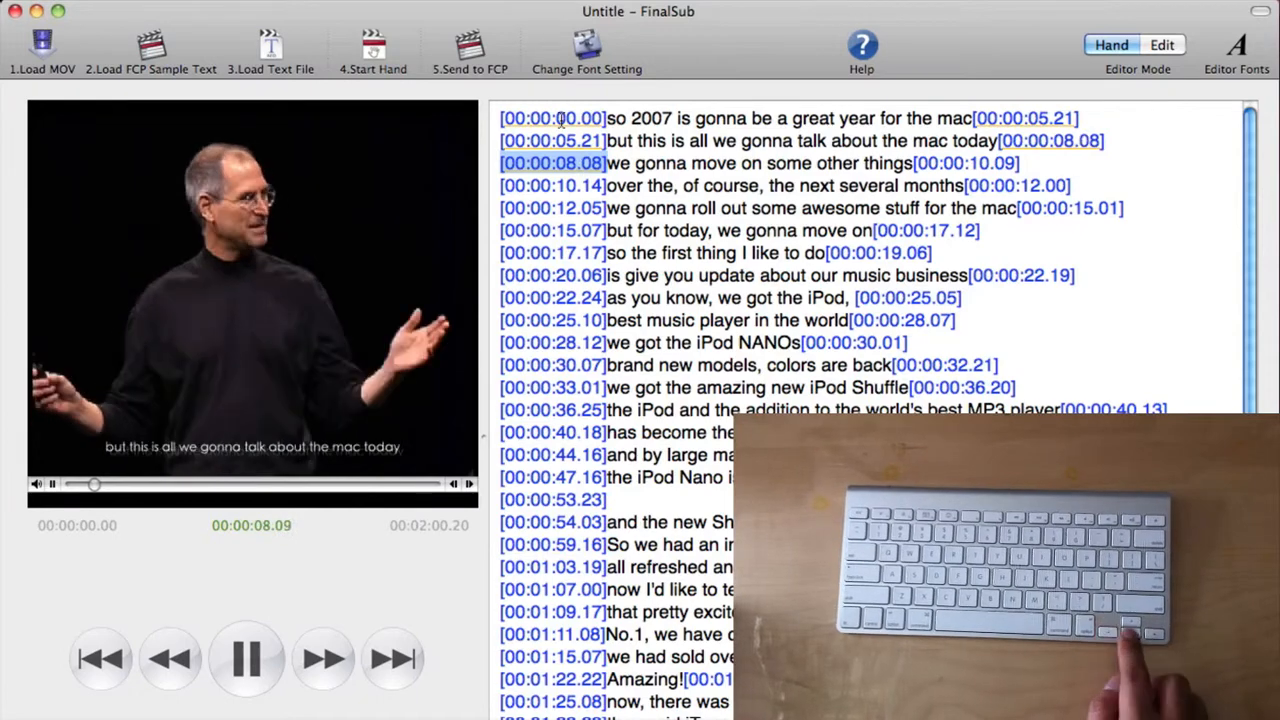
key("Right")
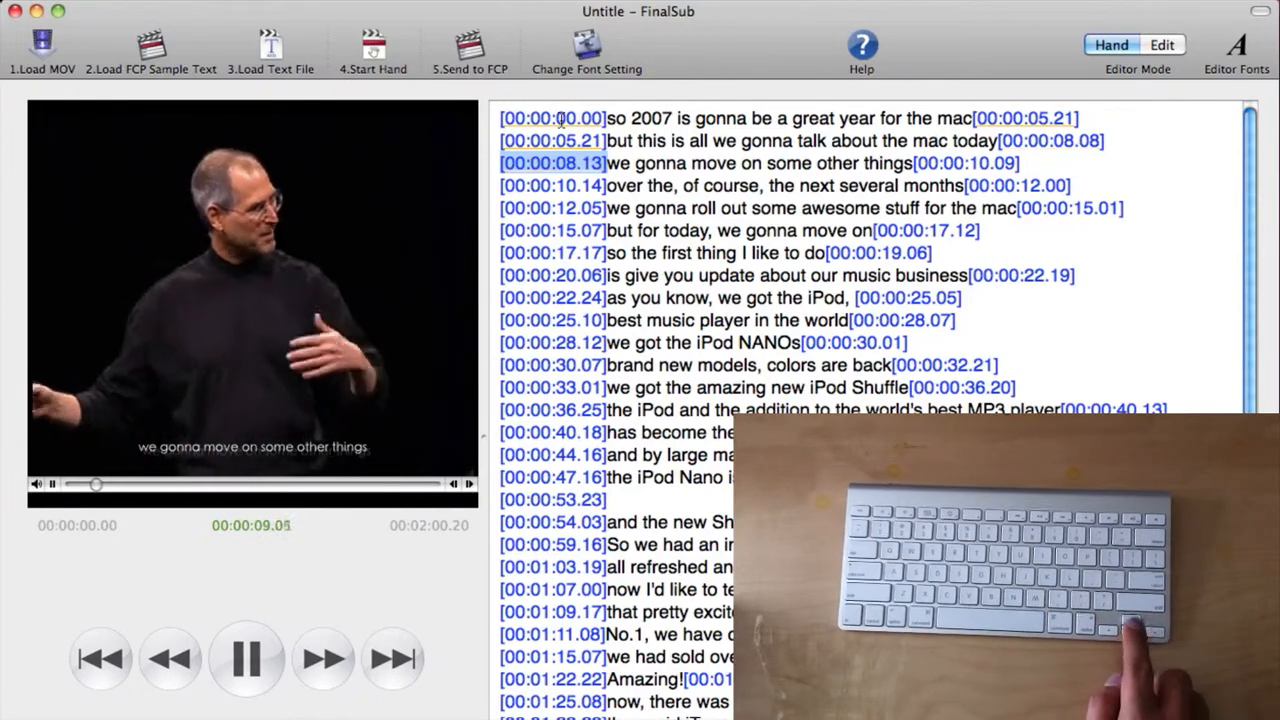
key("Down")
key("Left")
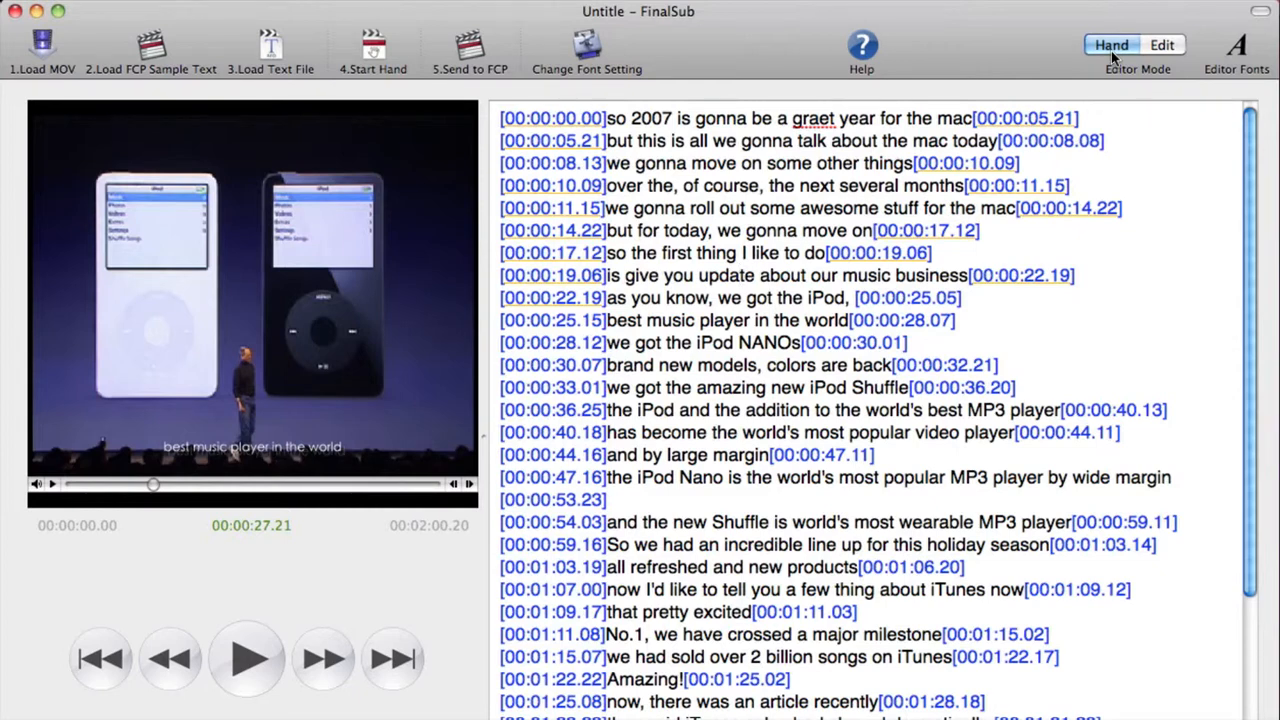
Switch to Edit mode and correct 'graet' to 'great' in the first subtitle line.
left_click(1162, 45)
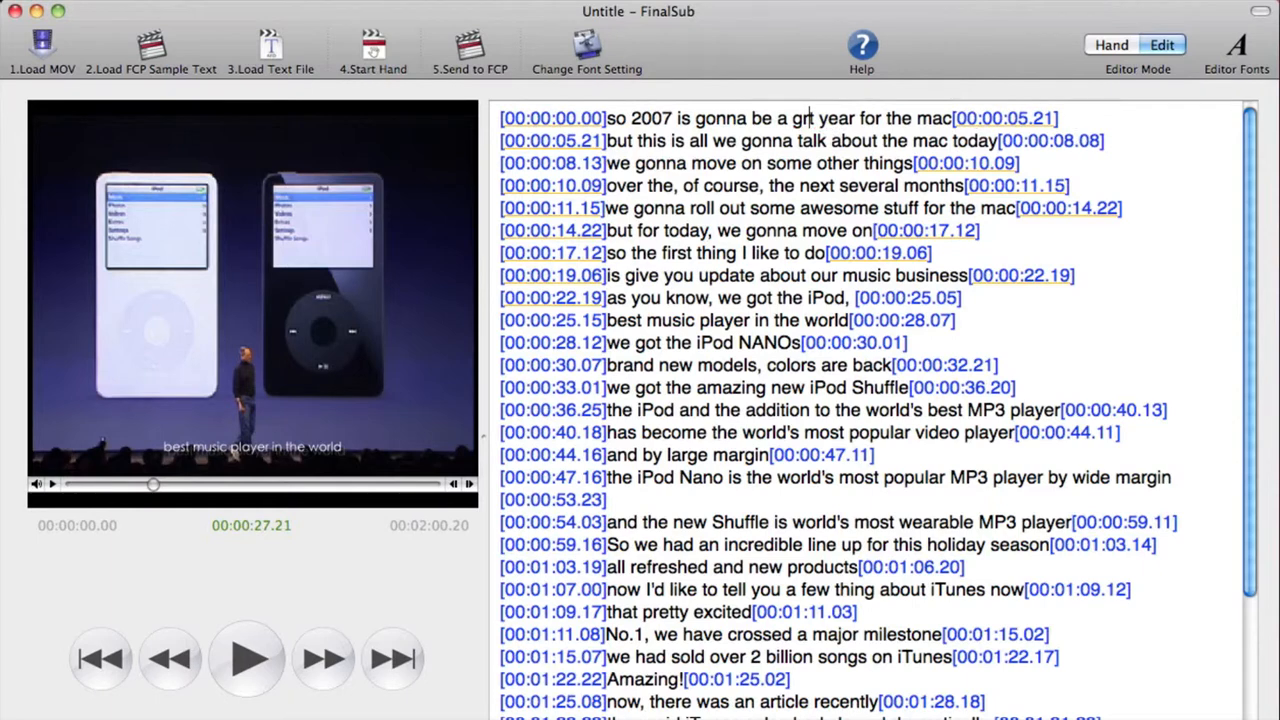
type("eat")
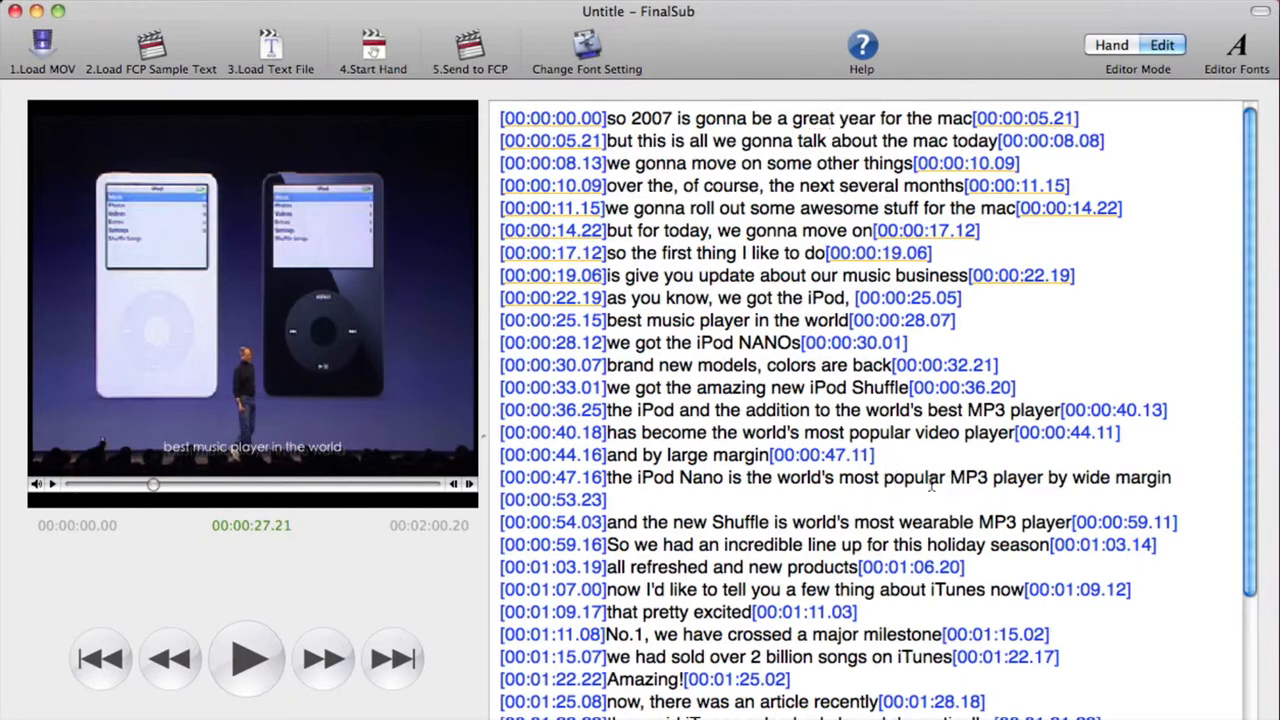
Split the 'the iPod Nano is the world's' line after 'world's' and timestamp the split at 00:00:49.01.
left_click(829, 480)
key("Return")
left_click(580, 477)
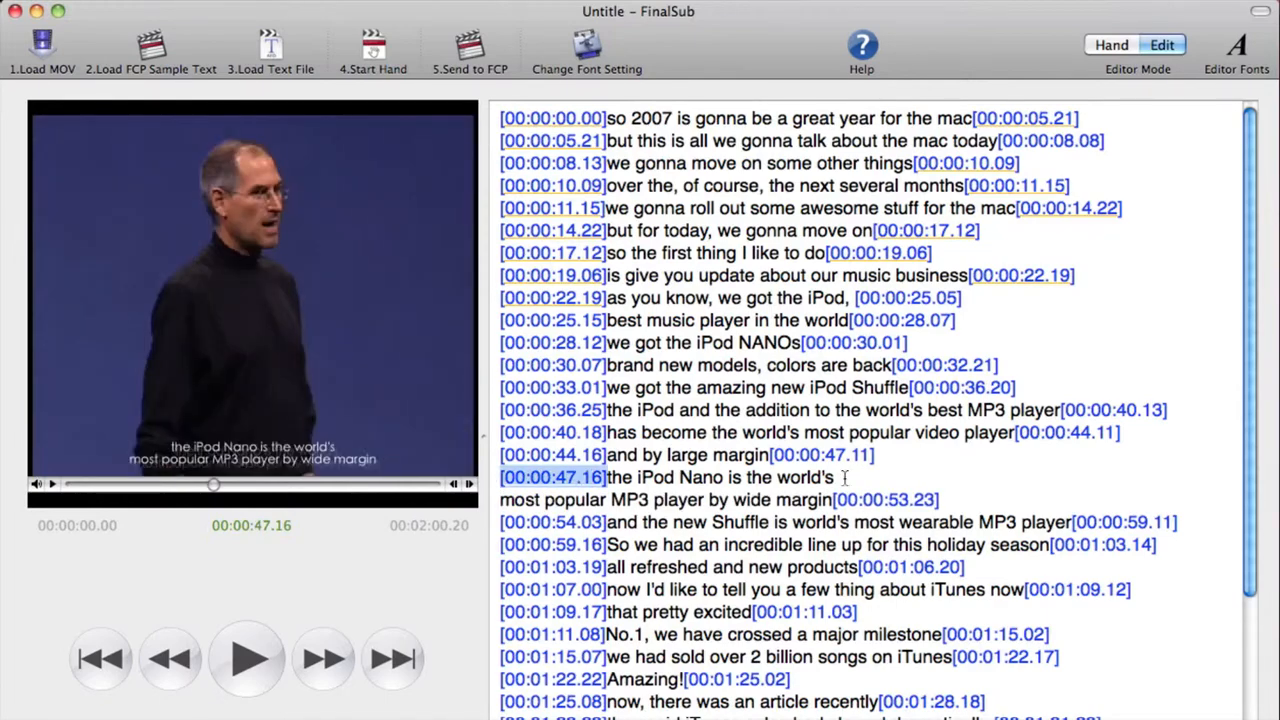
key("F6")
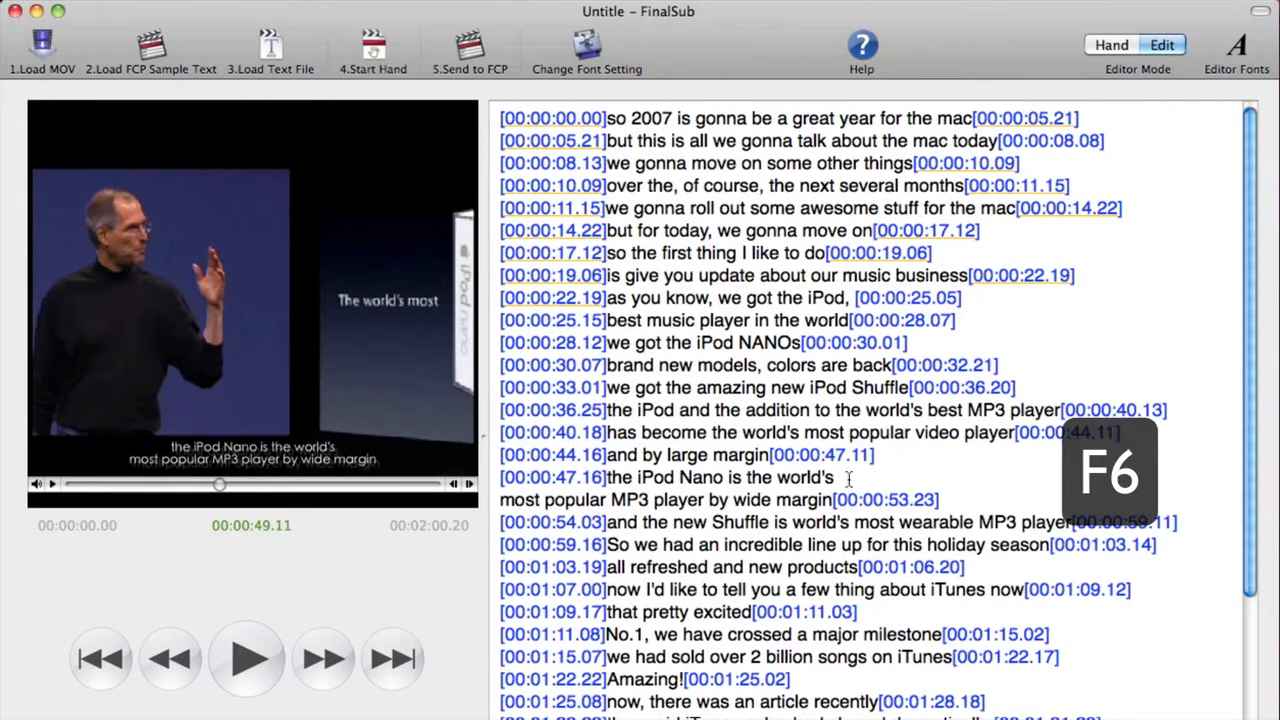
left_click(877, 479)
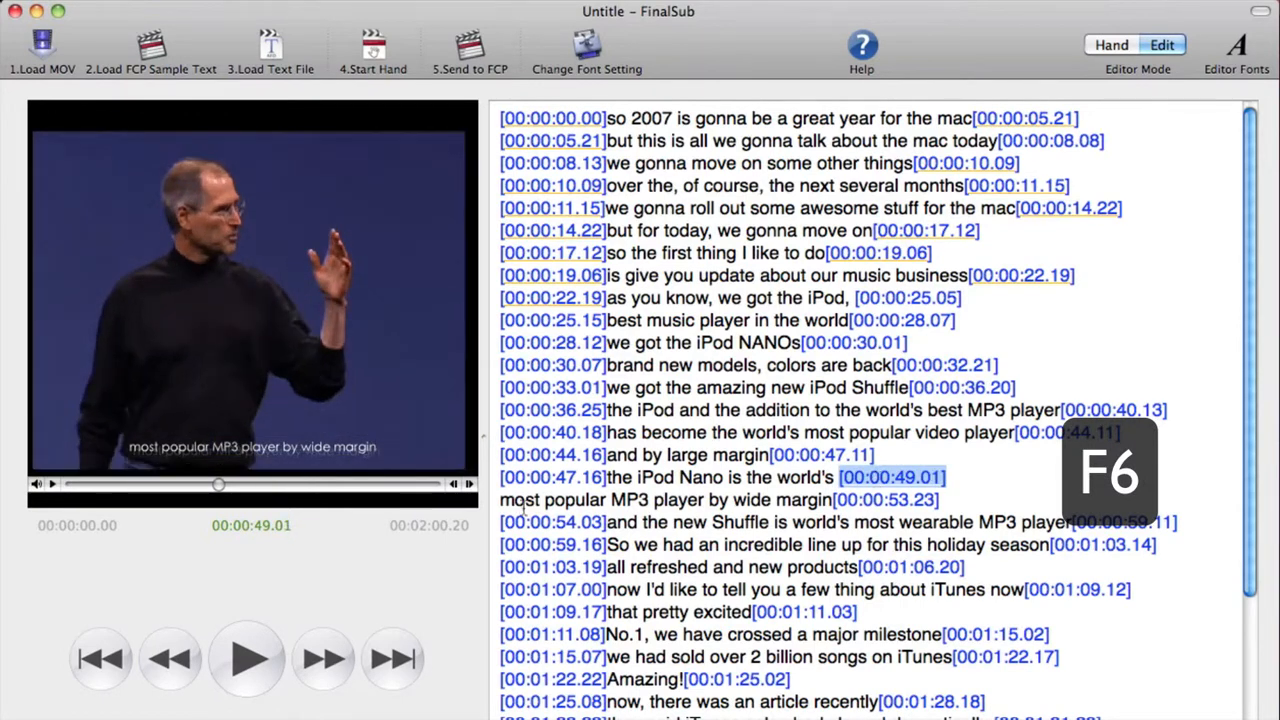
left_click(504, 503)
key("F6")
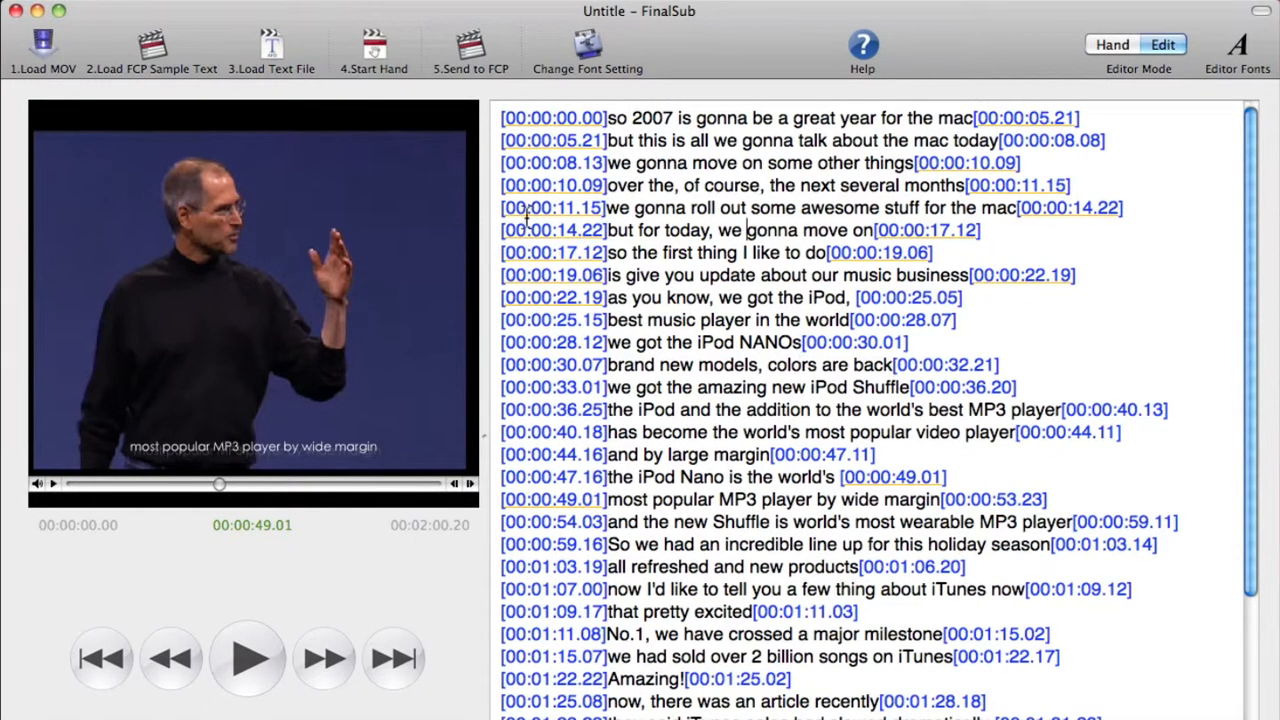
Send the subtitles to Final Cut Pro and confirm.
left_click(476, 44)
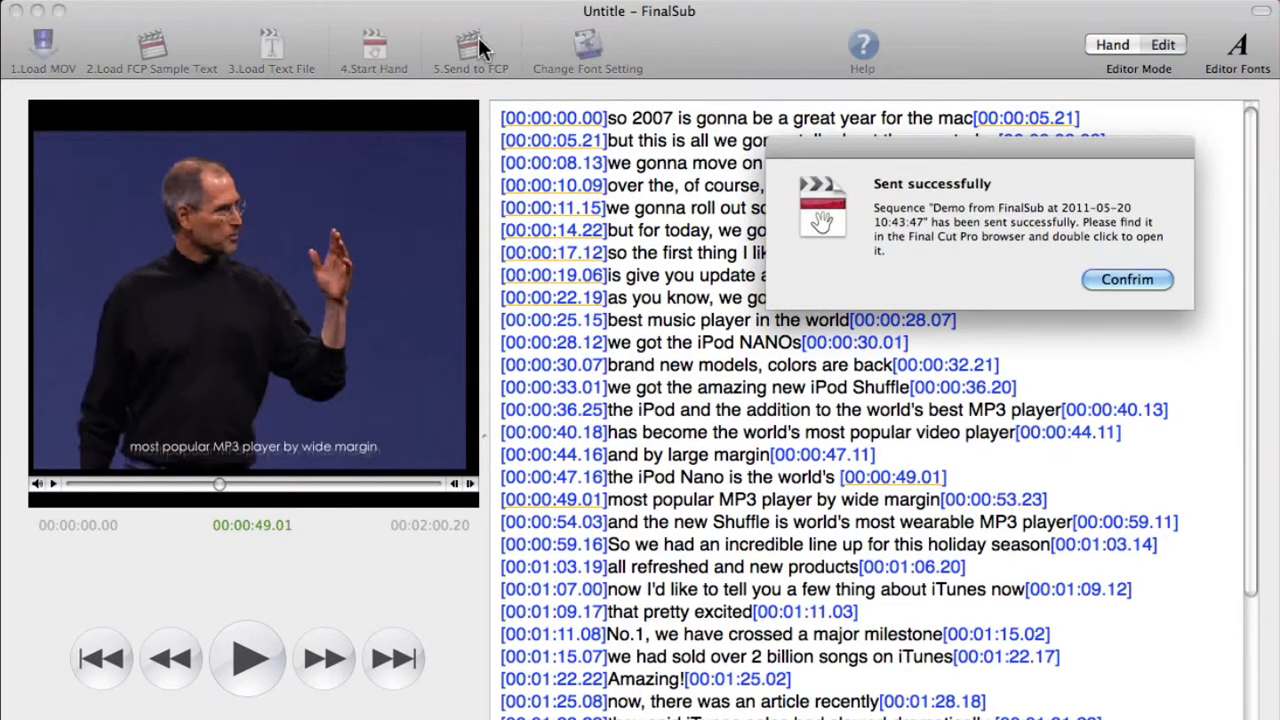
left_click(1132, 282)
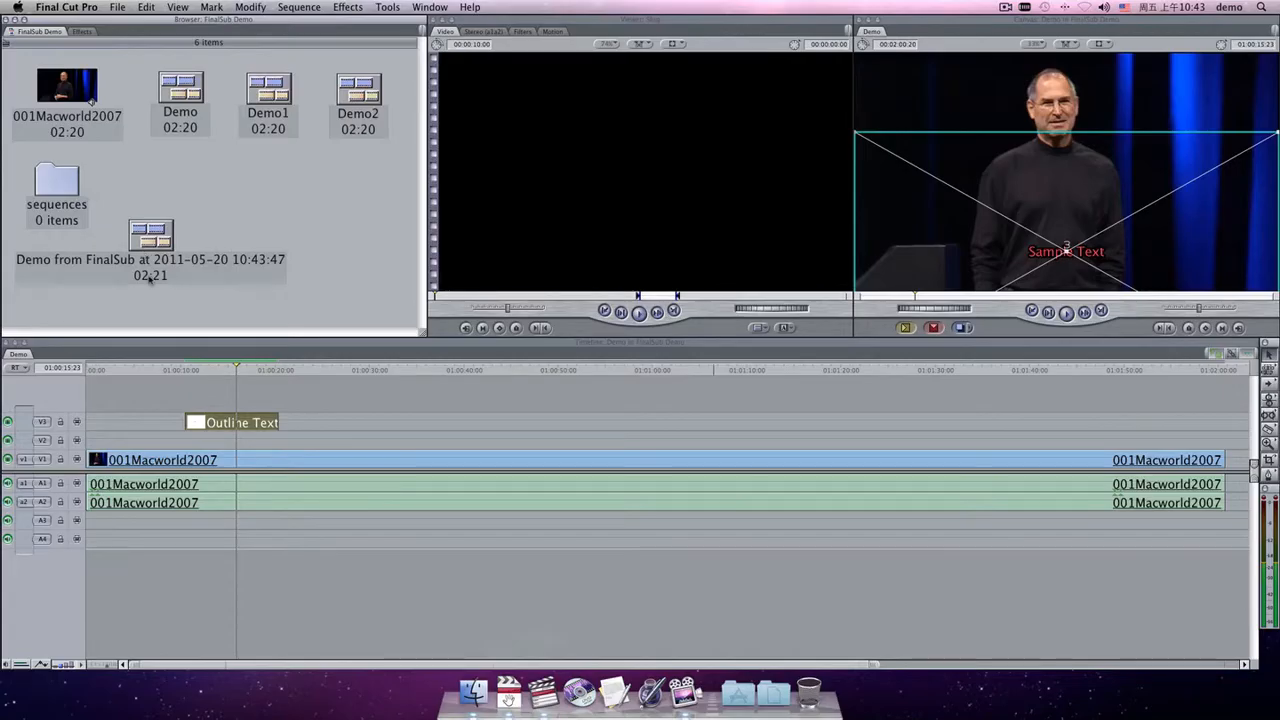
left_click(158, 252)
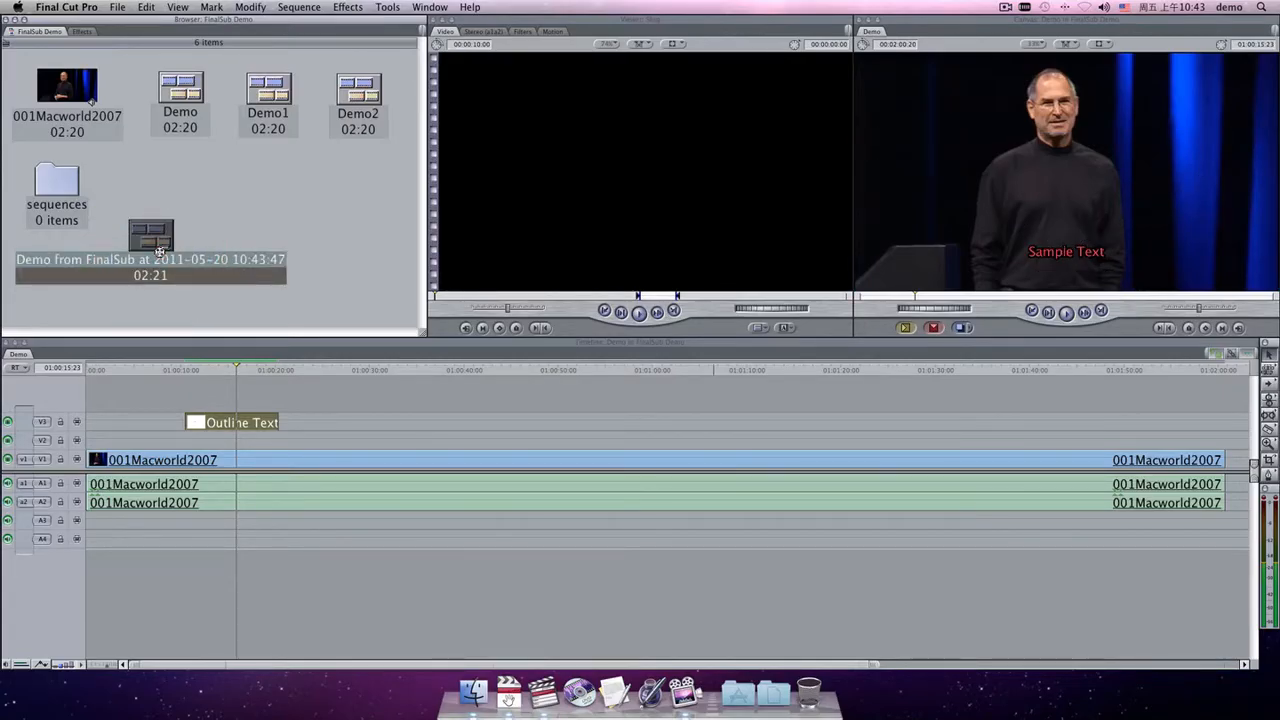
double_click(158, 252)
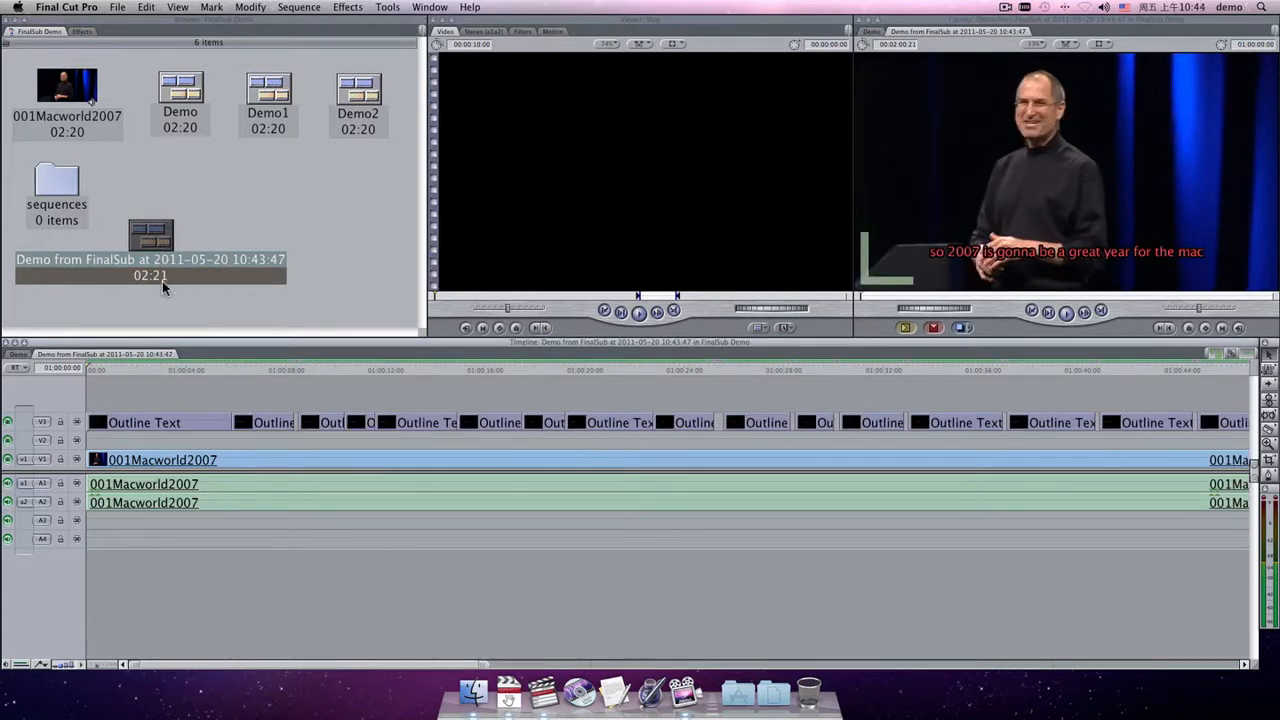
left_click(121, 370)
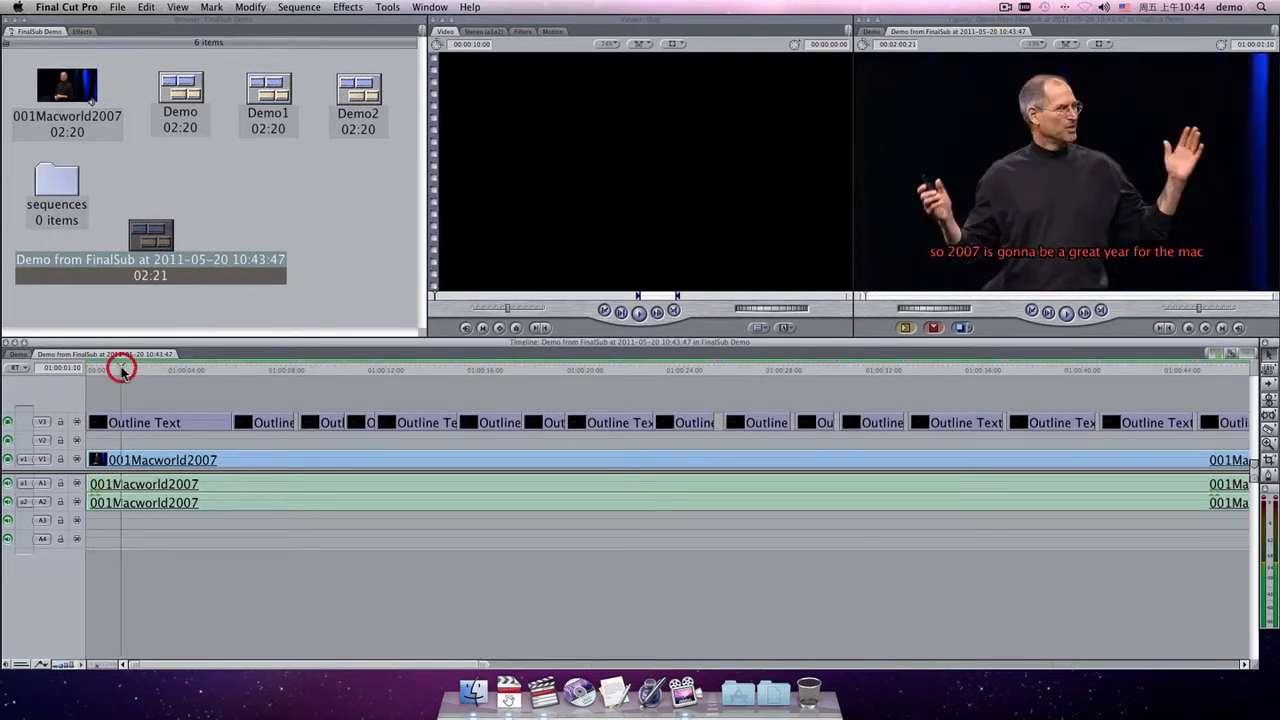
key("space")
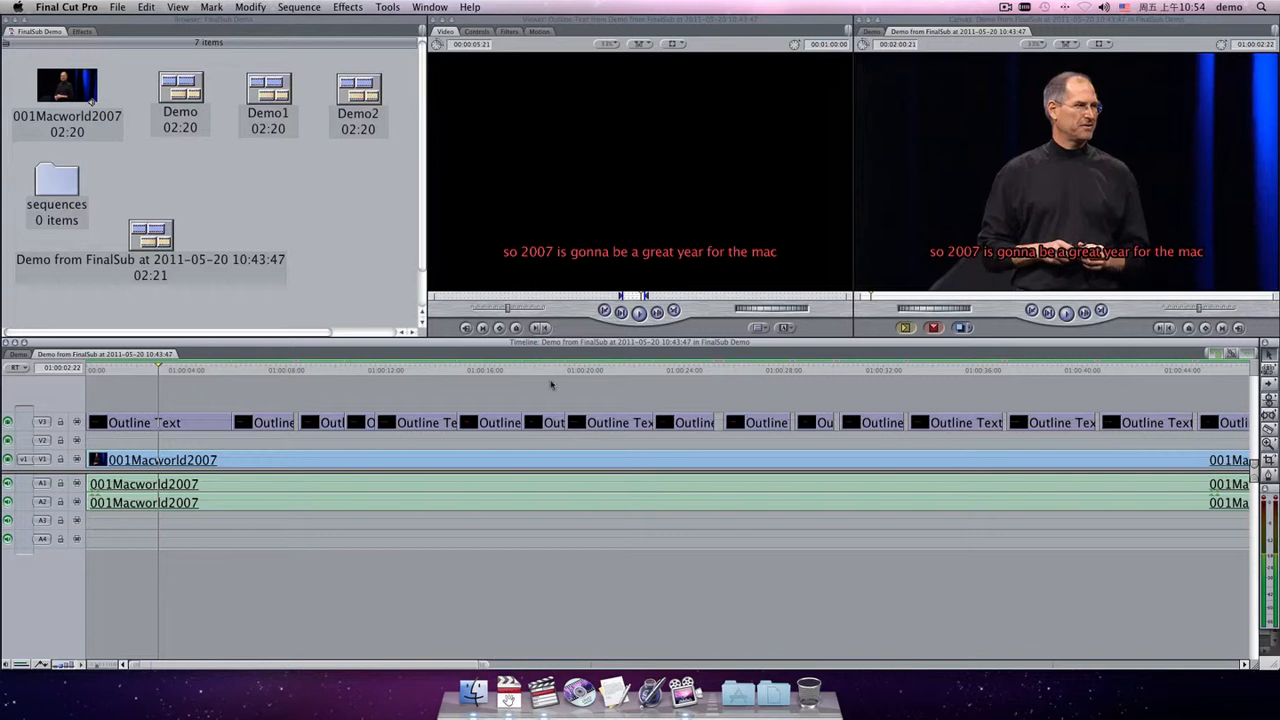
Open the first subtitle clip's text controls and set its Size to 25 and Text Color to white.
double_click(173, 424)
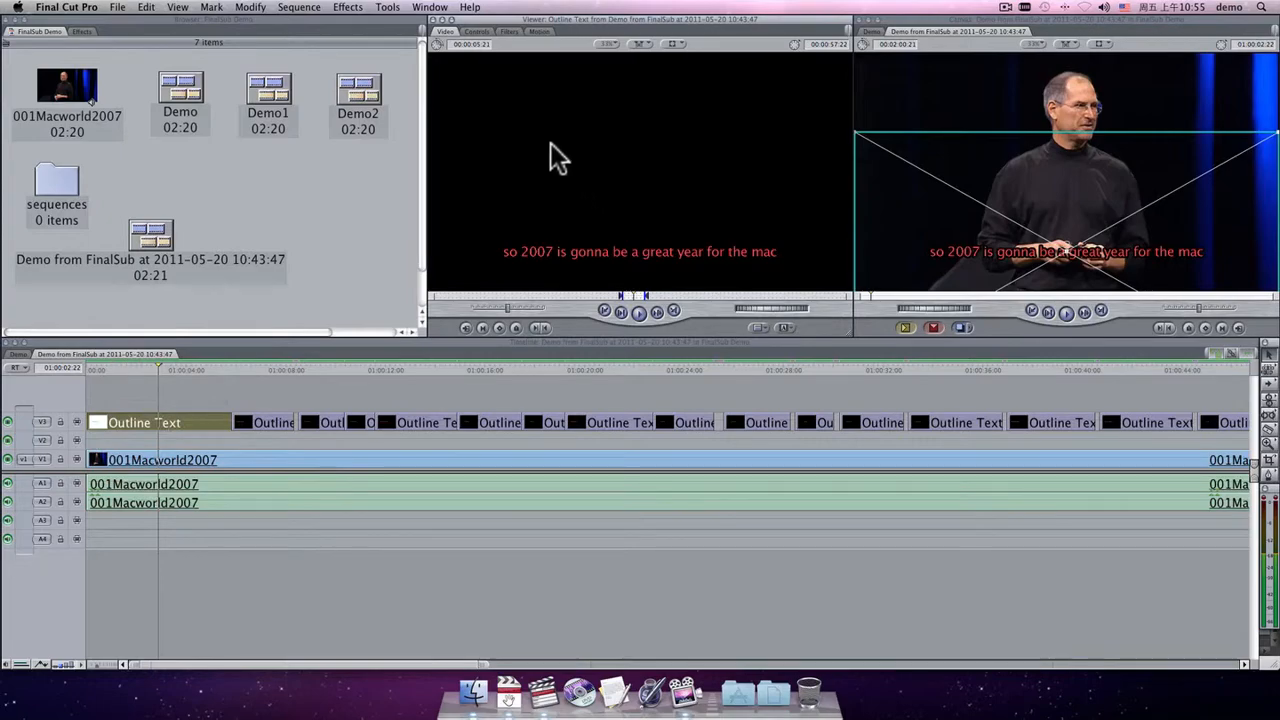
left_click(478, 31)
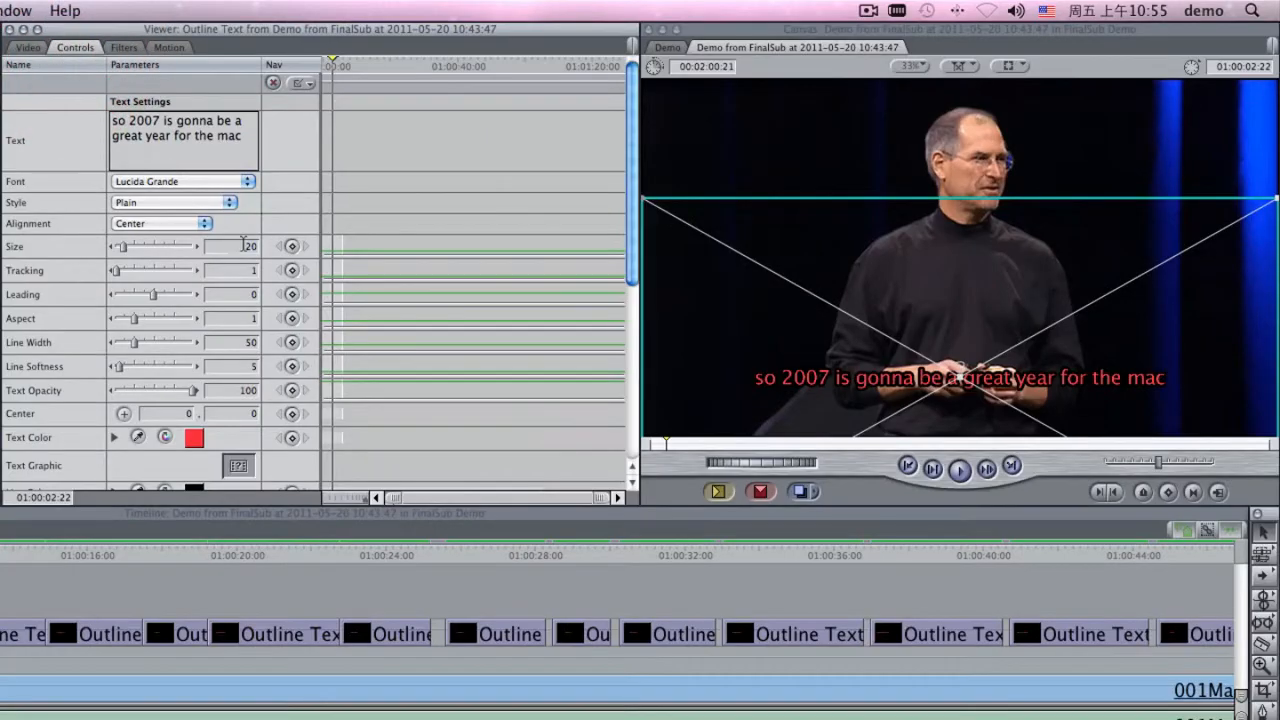
type("25")
key("Return")
left_click(193, 437)
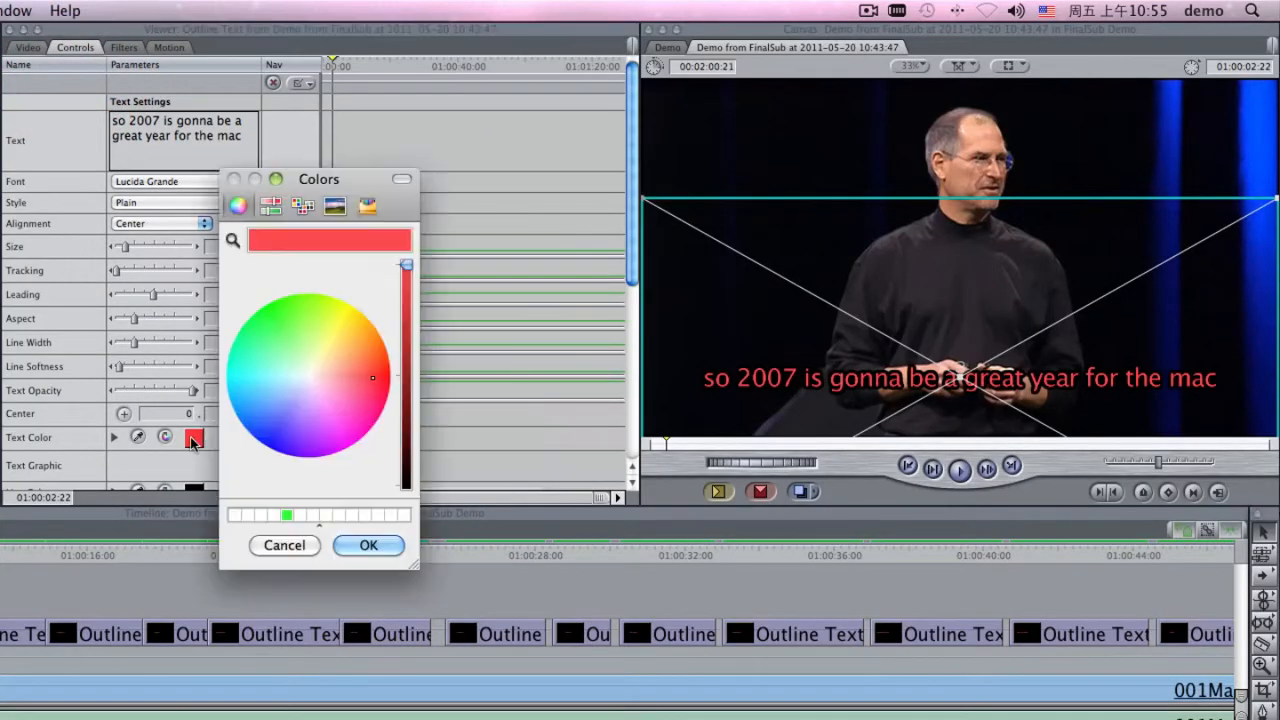
left_click(231, 515)
left_click(370, 544)
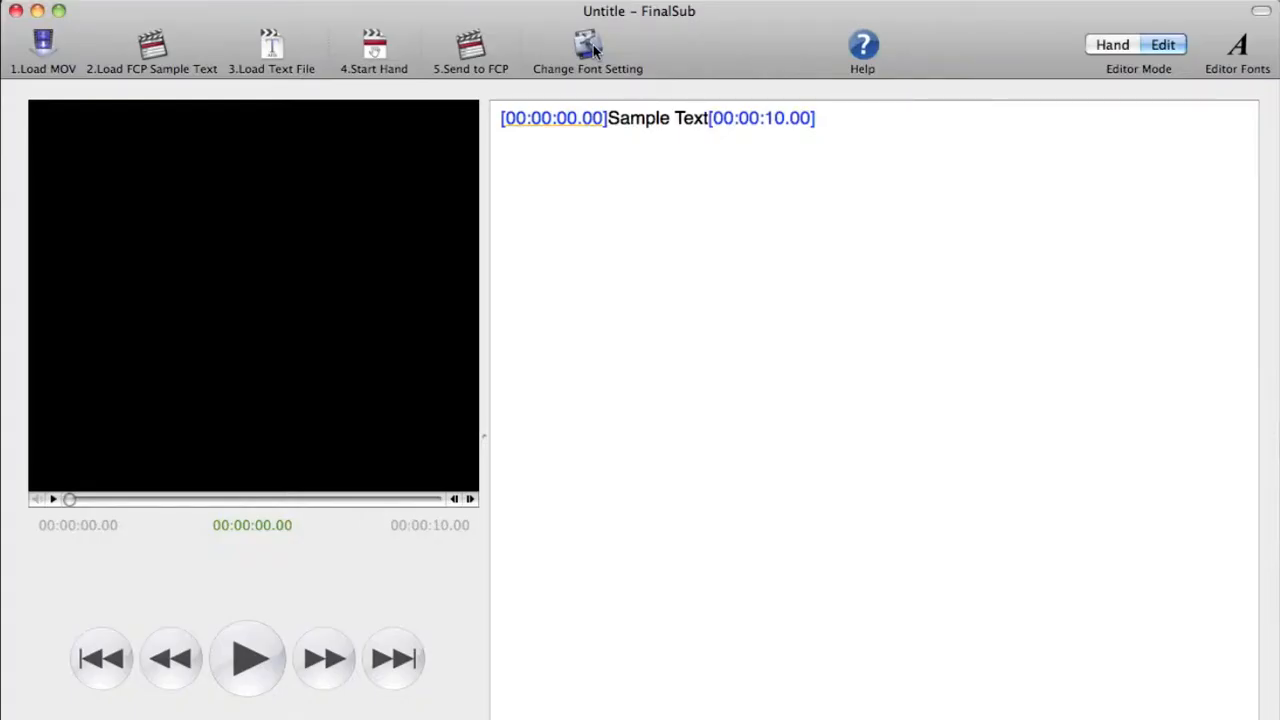
Run Change Font Setting, continue past the warning, choose the edited sequence, and confirm.
left_click(592, 48)
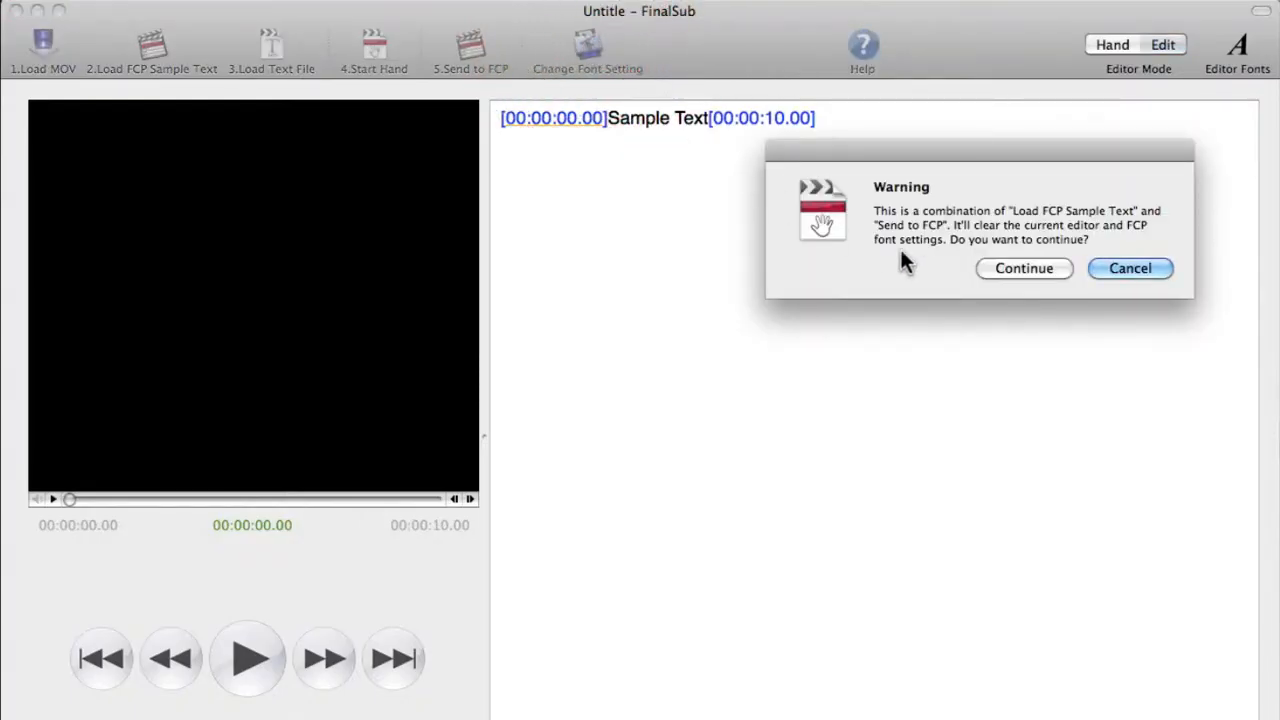
left_click(1000, 268)
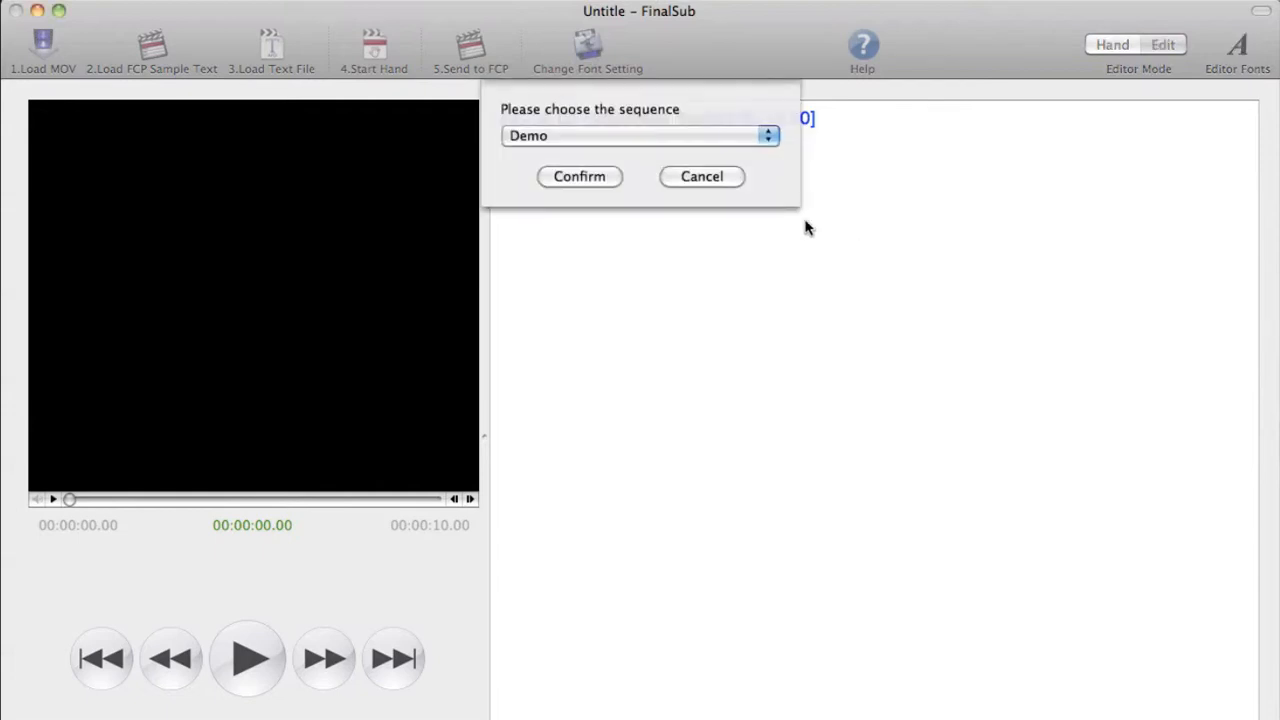
left_click(686, 136)
left_click(704, 168)
left_click(615, 177)
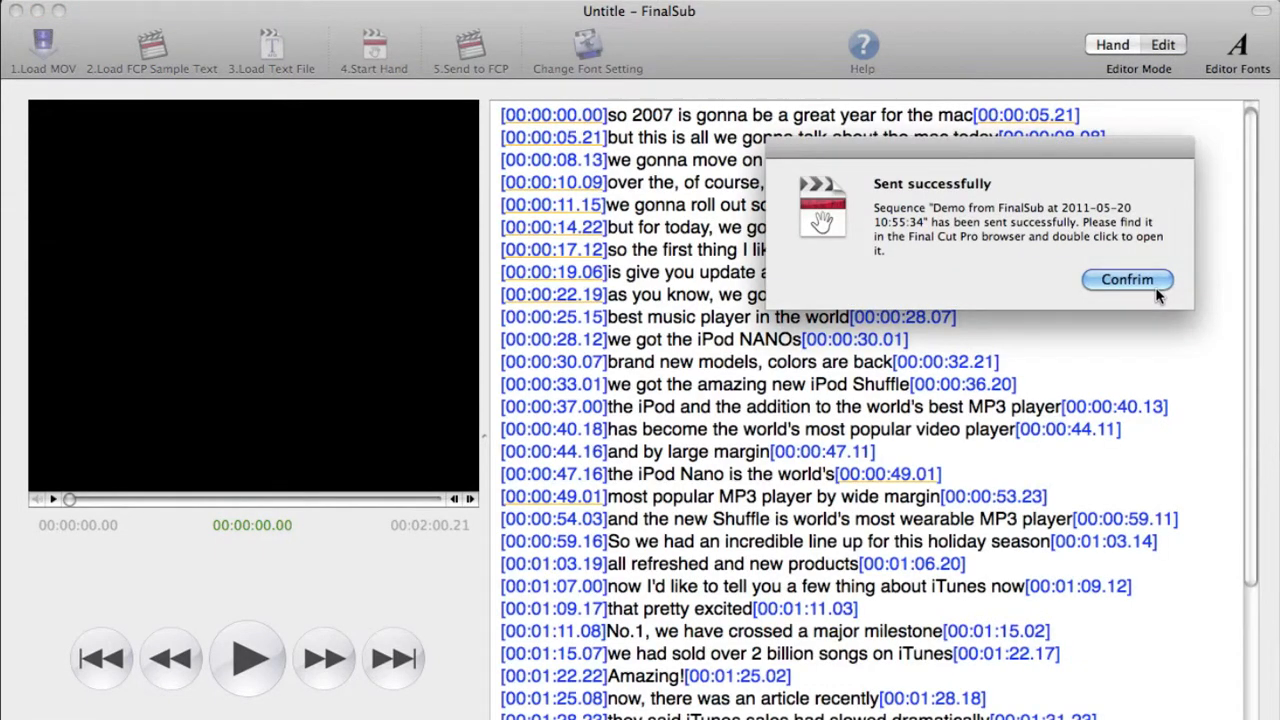
left_click(1155, 287)
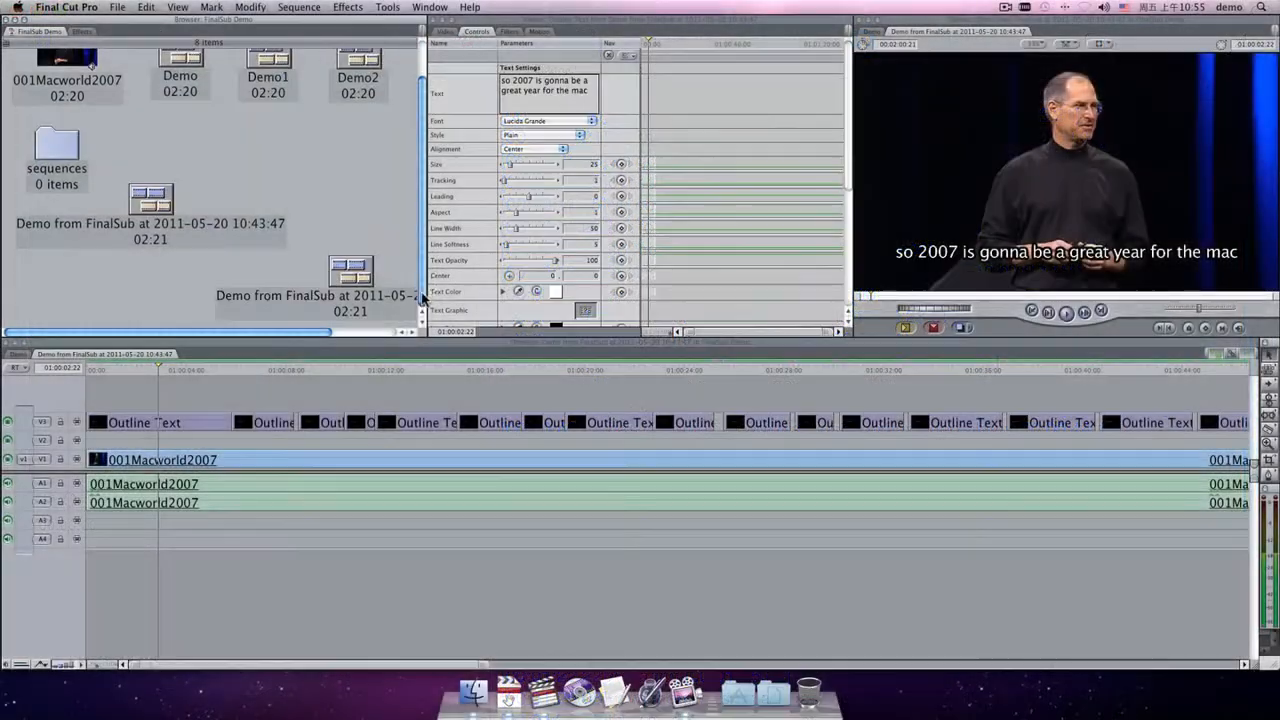
left_click_drag(322, 334, 392, 340)
double_click(280, 273)
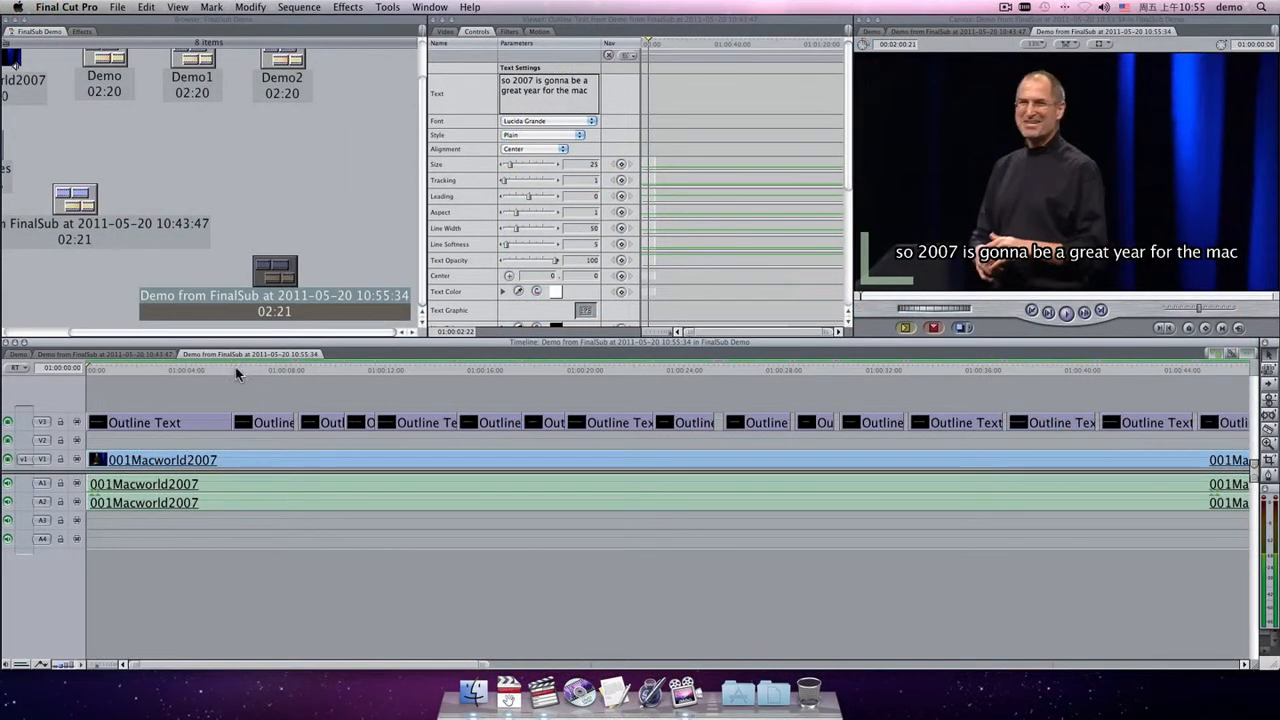
left_click(197, 368)
left_click(264, 368)
left_click(405, 368)
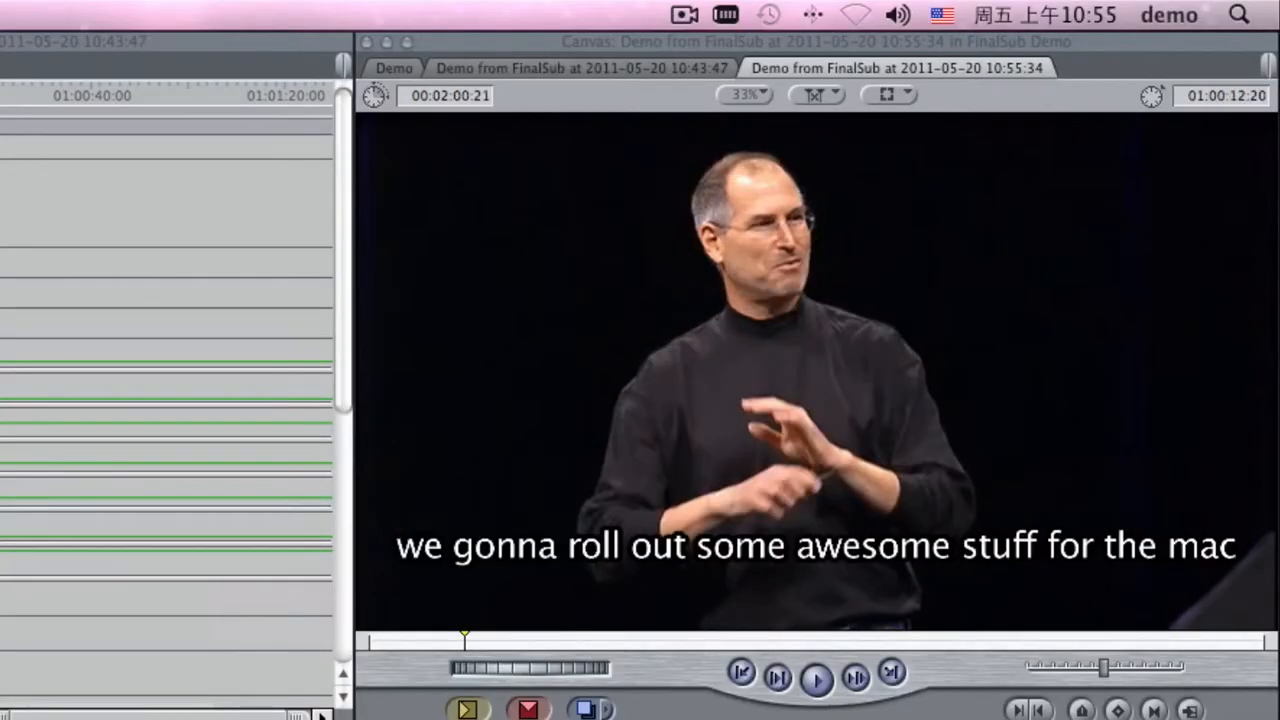
left_click(502, 368)
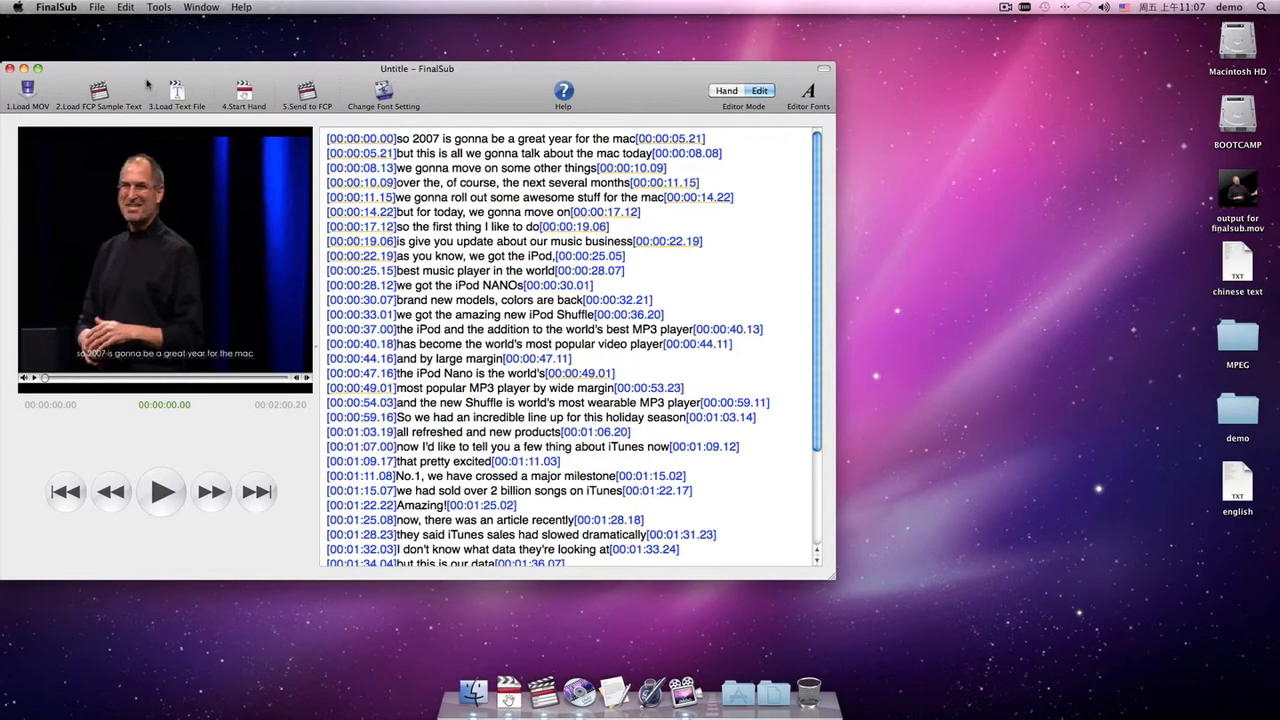
Export the subtitles as an STL file named 'output for english.stl' on the Desktop.
left_click(96, 9)
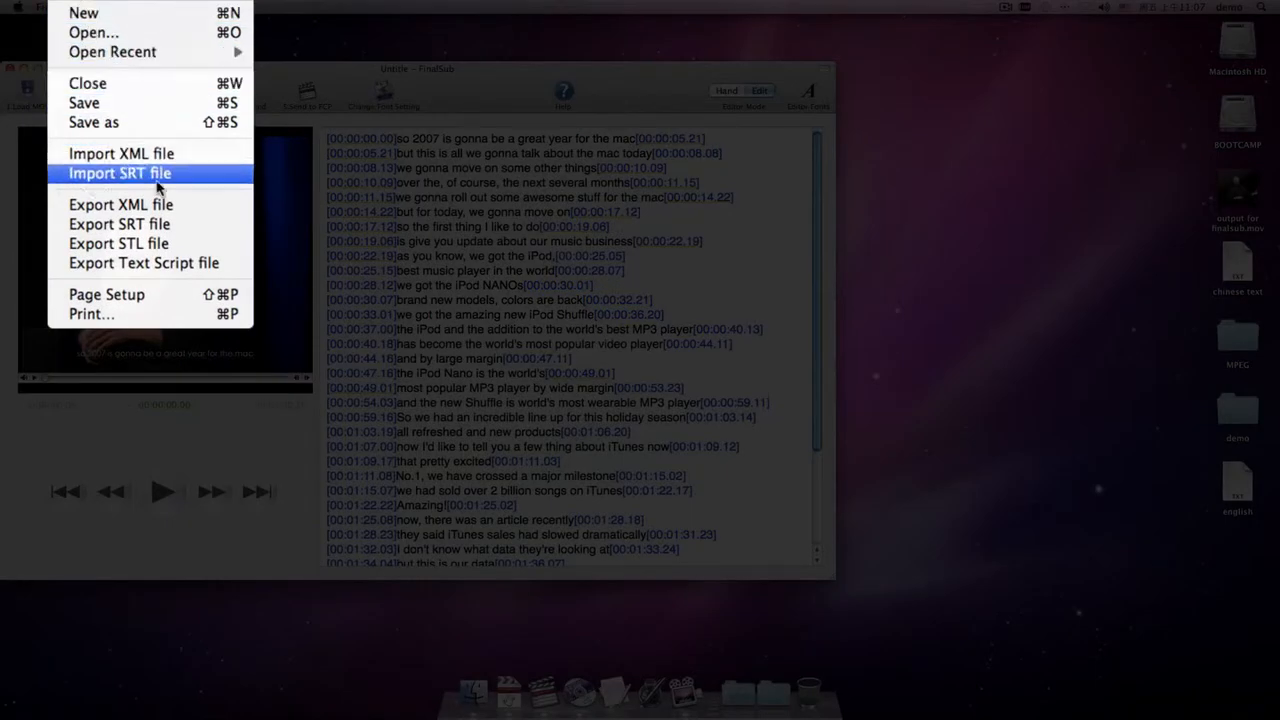
left_click(187, 246)
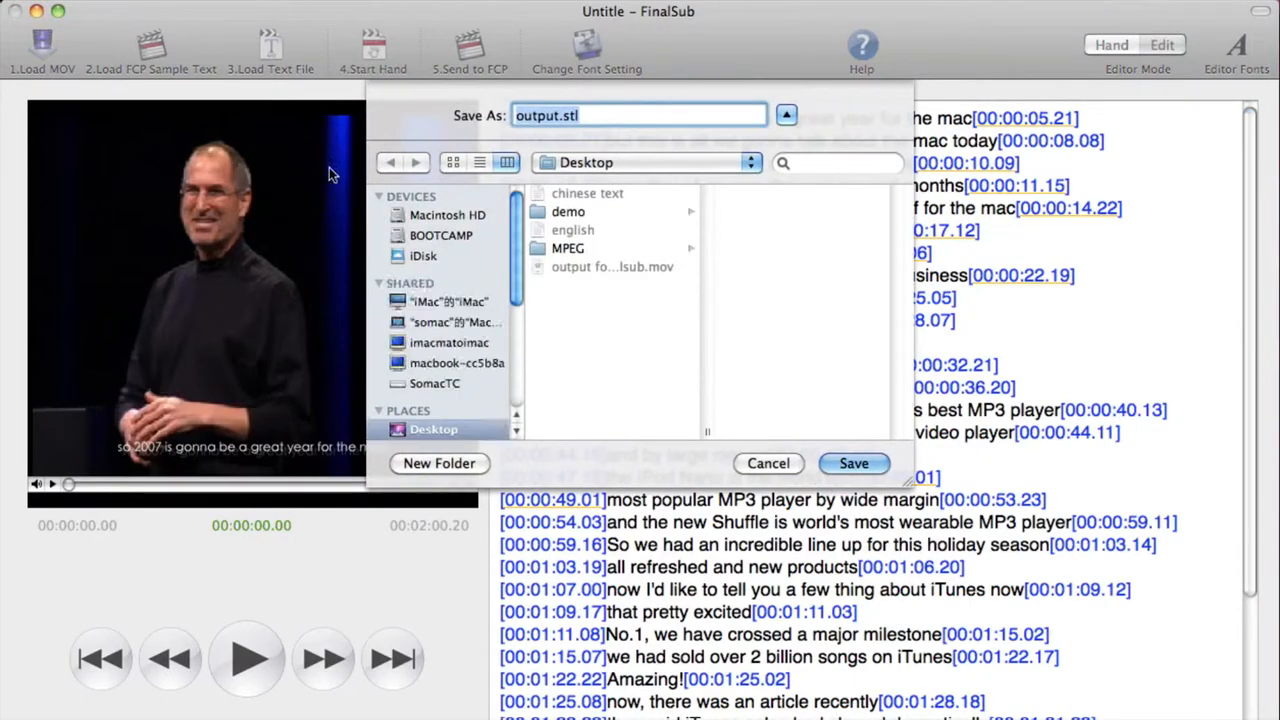
left_click(563, 115)
type("for english")
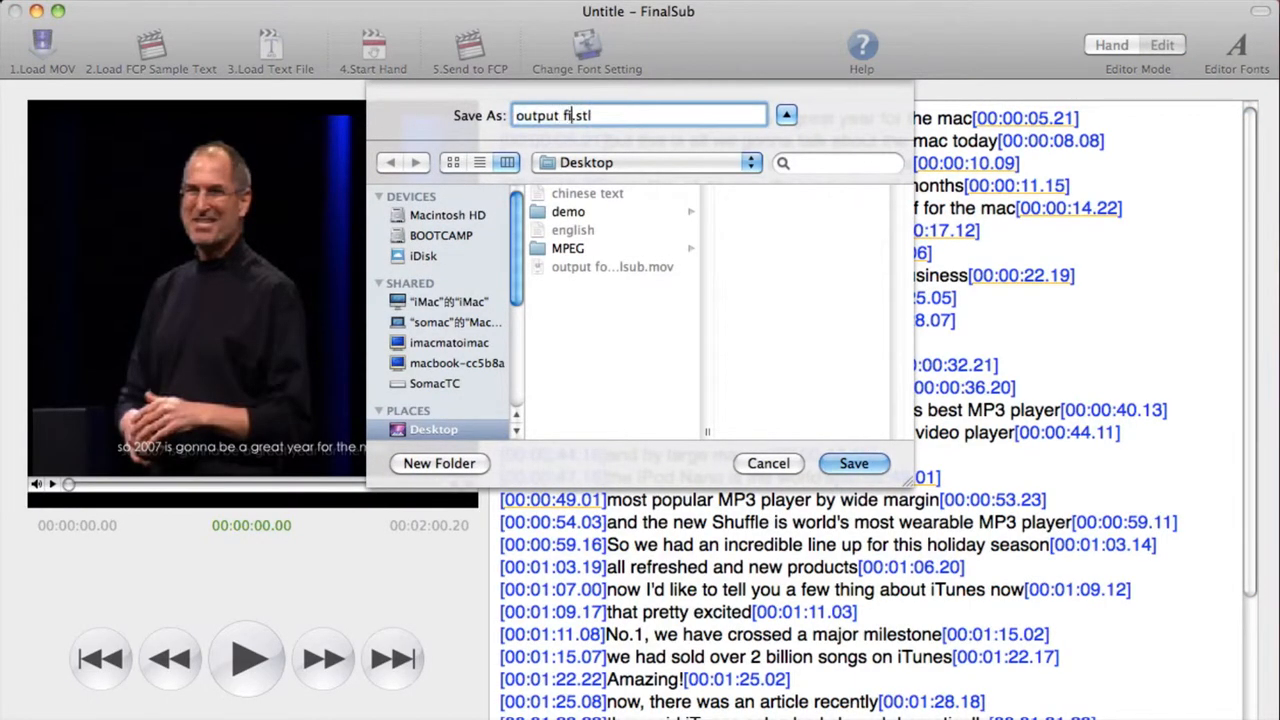
key("Return")
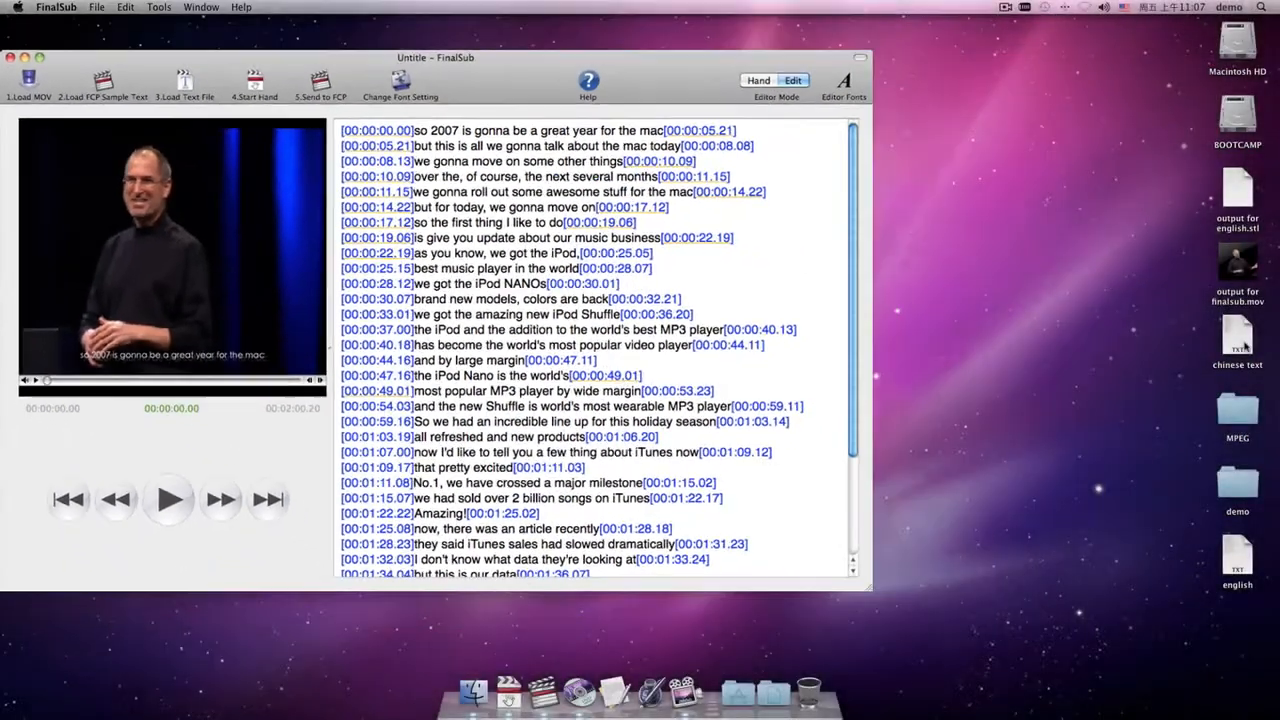
Open the 'chinese text' file from the Desktop and copy all of its text.
double_click(1238, 338)
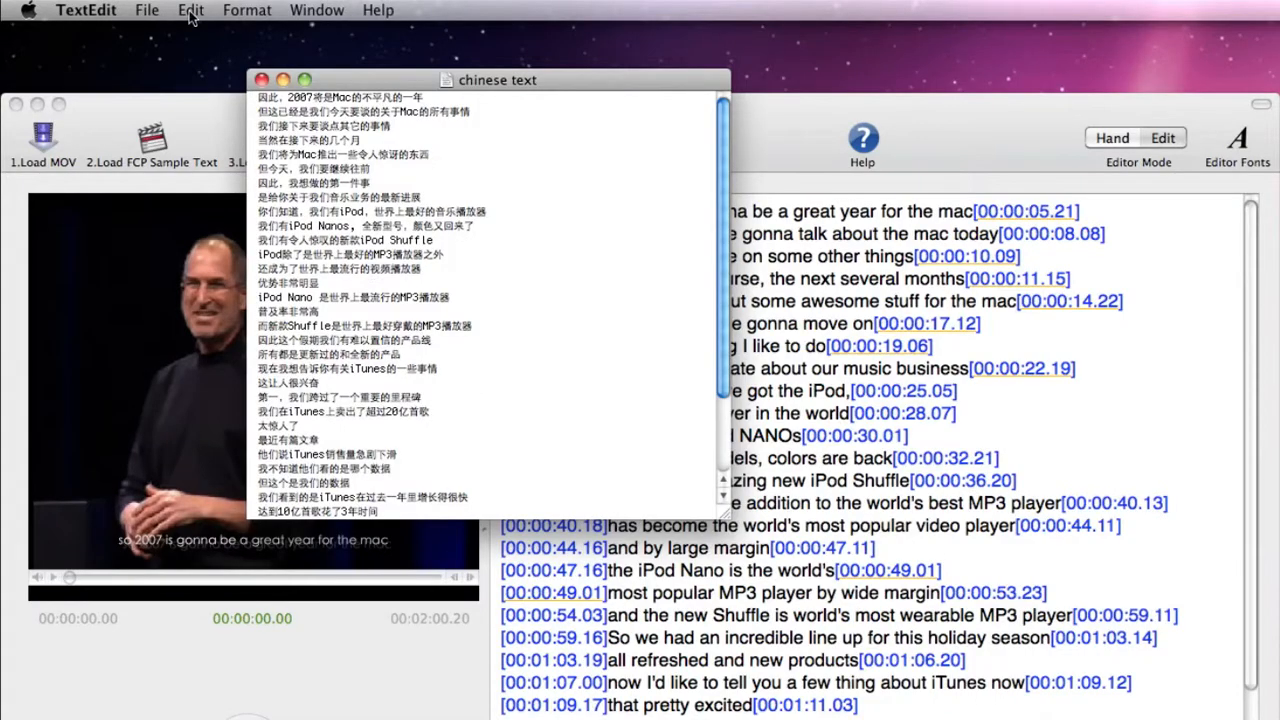
left_click(124, 7)
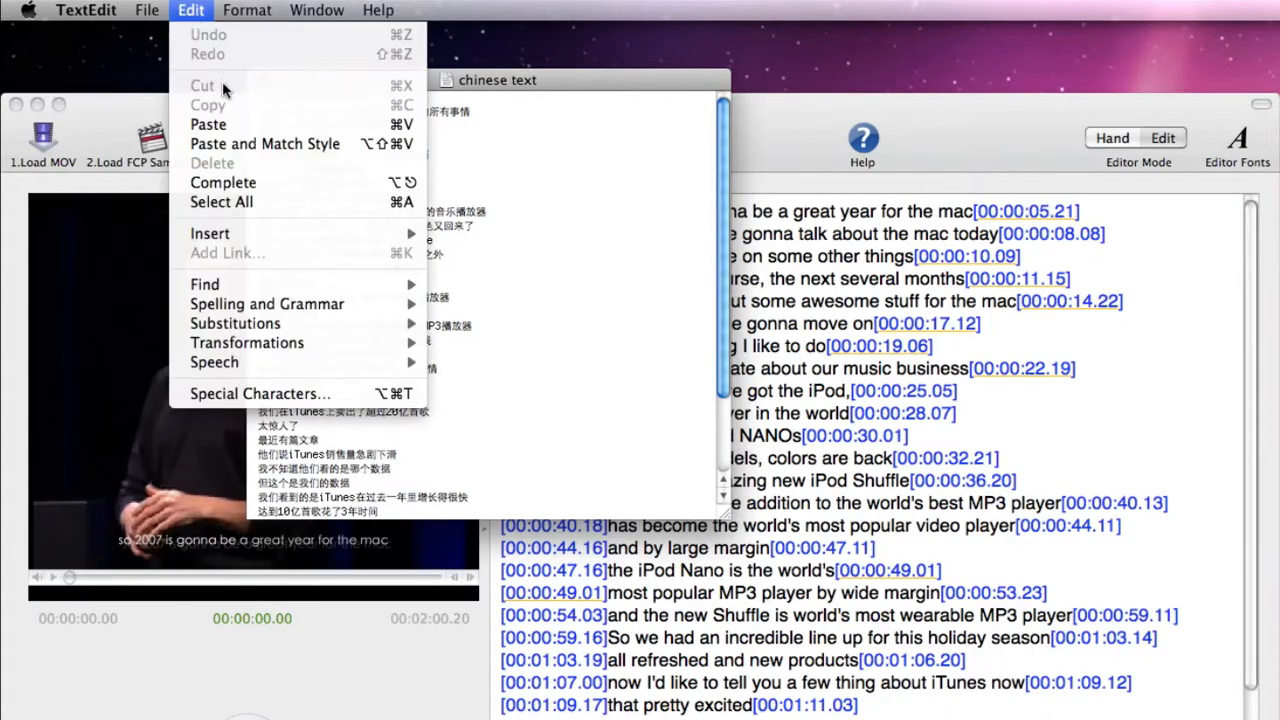
left_click(147, 130)
left_click(203, 14)
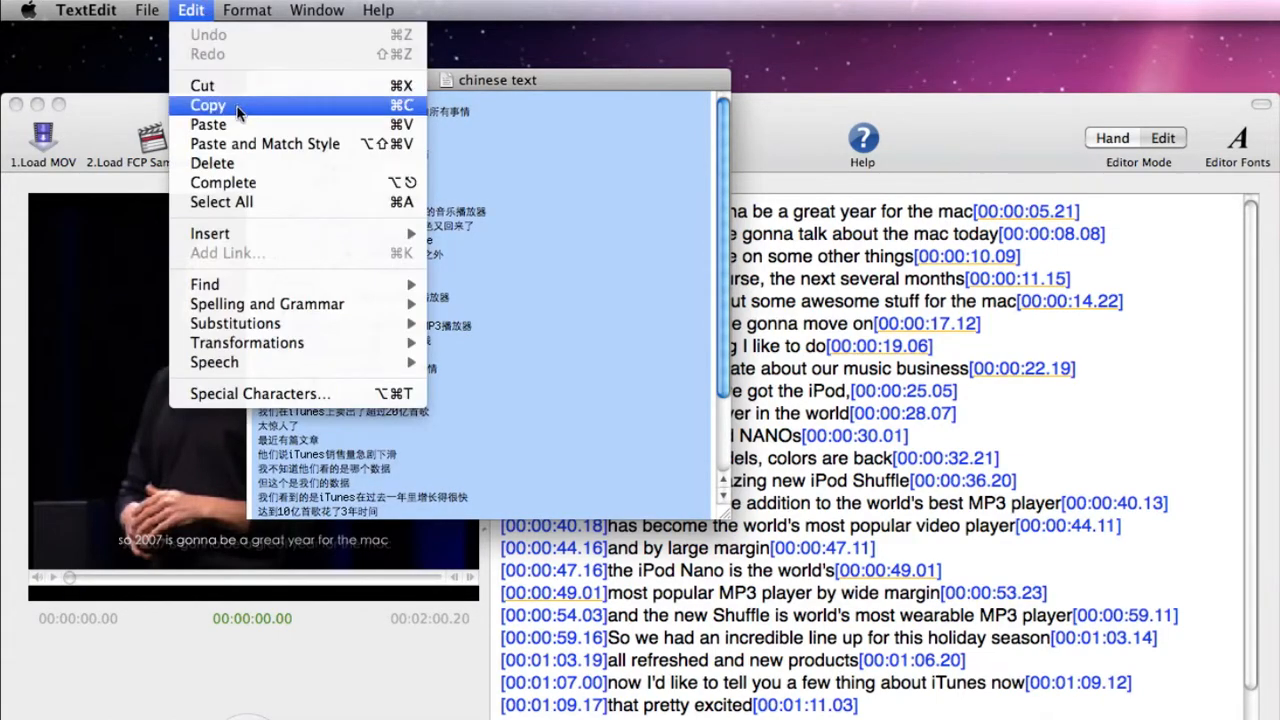
left_click(203, 103)
Back in FinalSub, select all subtitles and replace the selected text with the copied Chinese lines, keeping the timecodes.
left_click(104, 8)
left_click(113, 199)
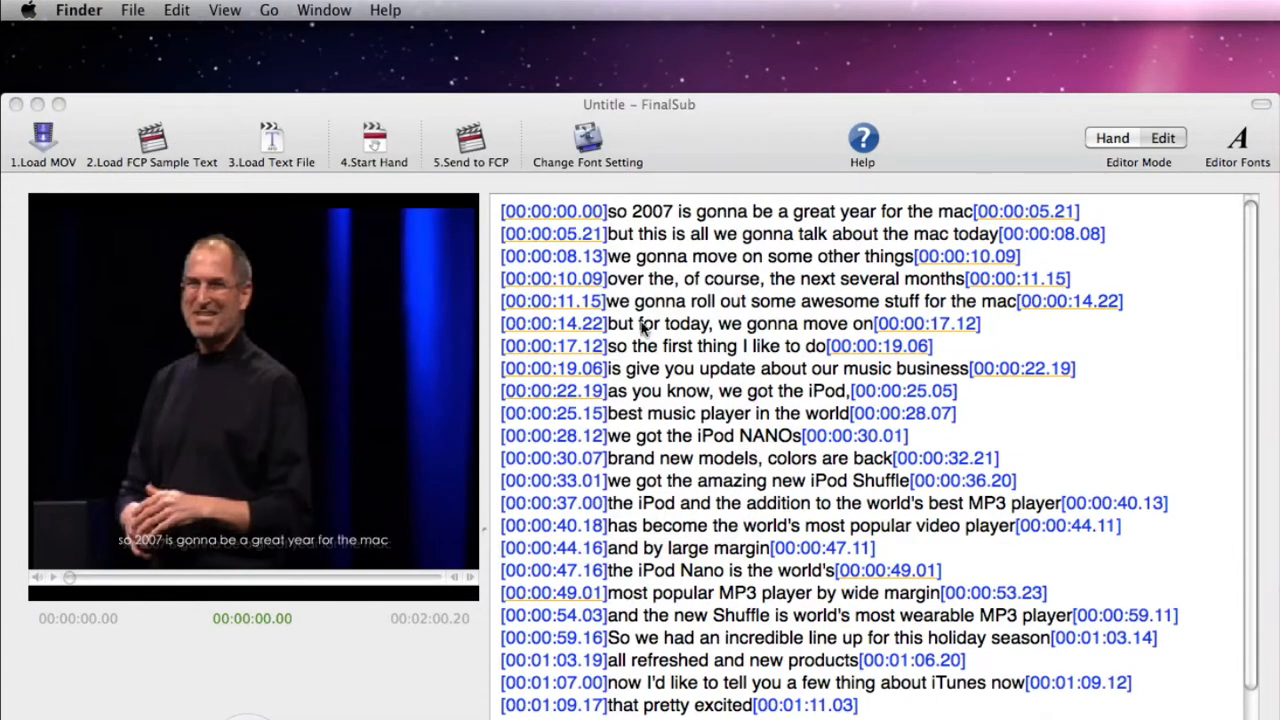
left_click(645, 325)
left_click(196, 12)
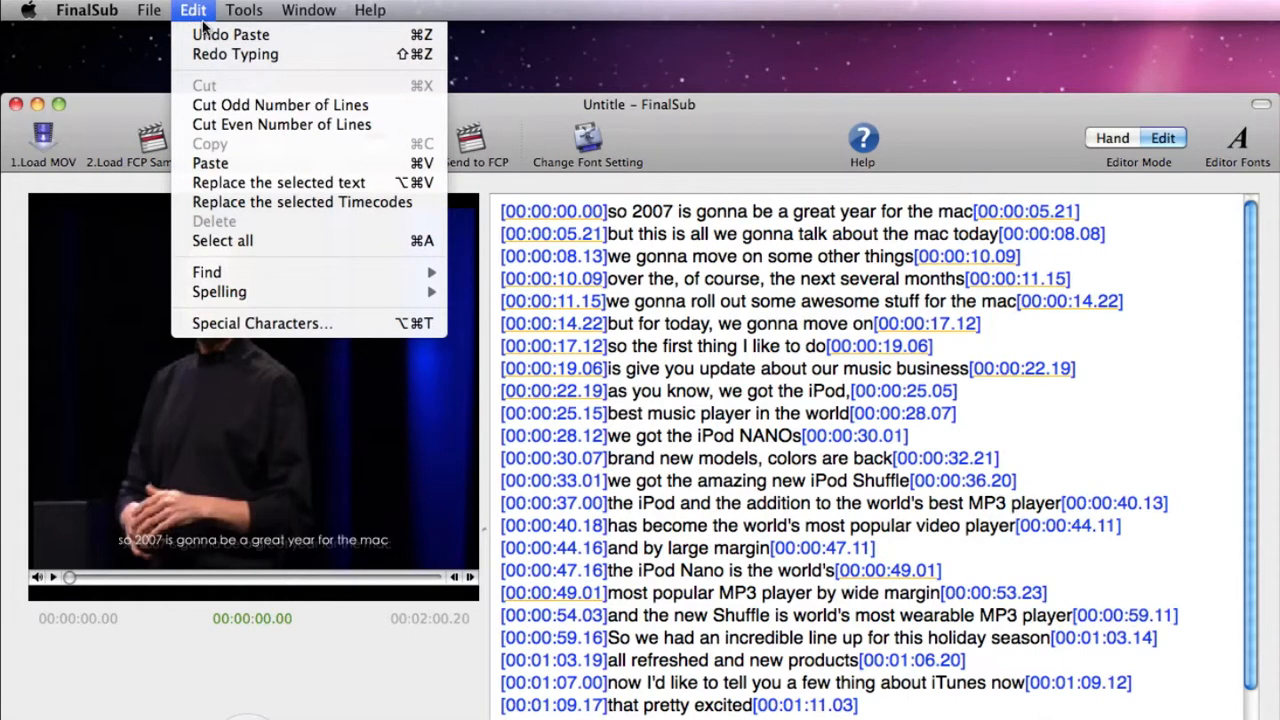
left_click(279, 243)
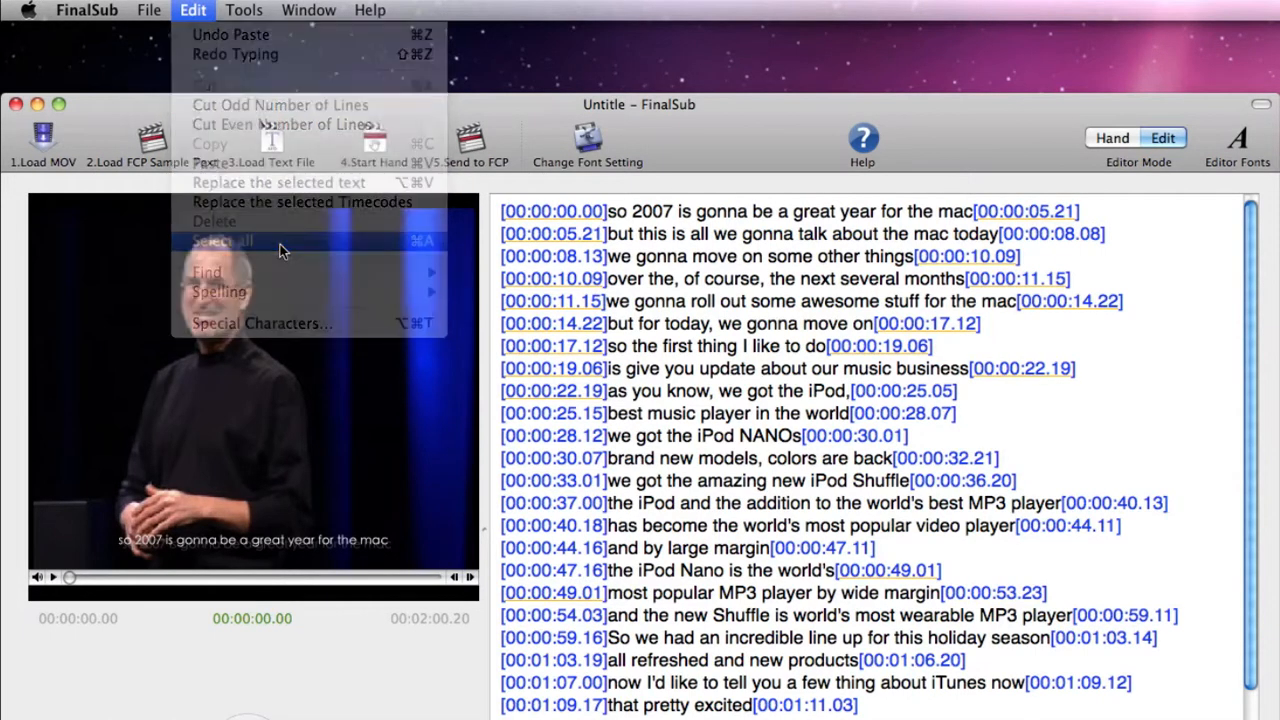
left_click(193, 10)
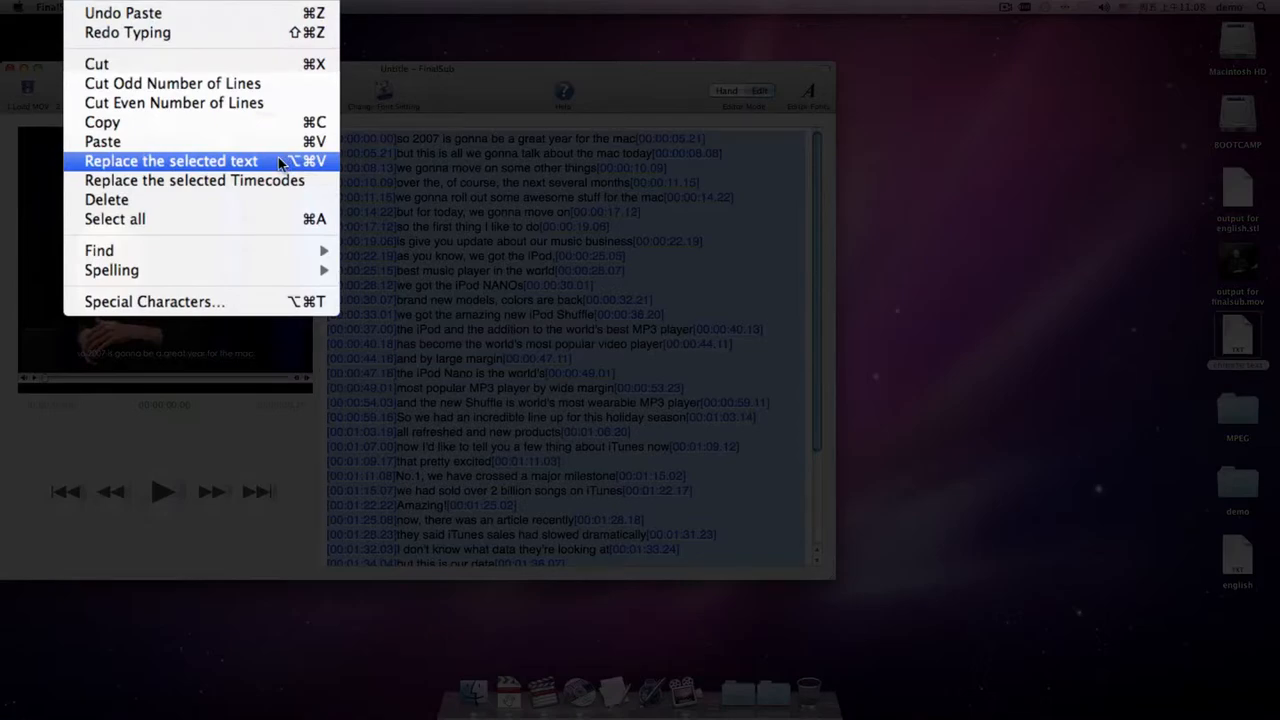
left_click(278, 161)
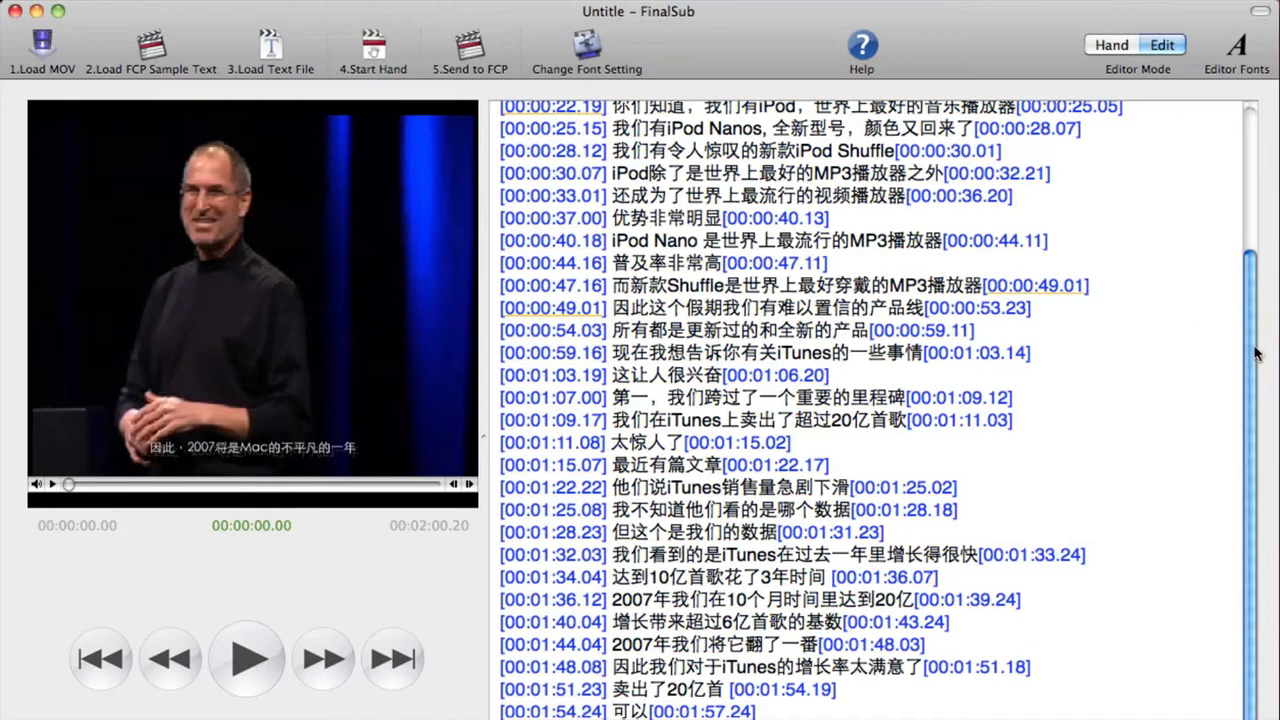
left_click_drag(1257, 353, 1258, 121)
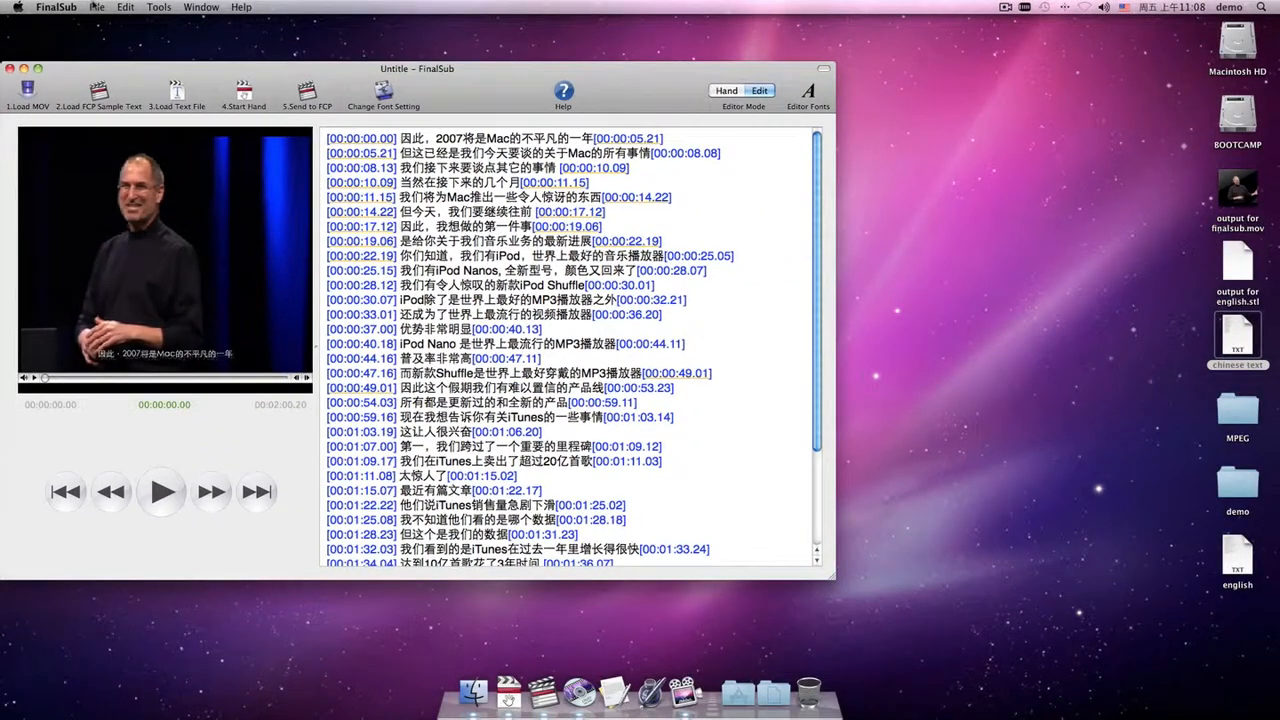
Export the Chinese subtitles as an STL file named 'output for chinese.stl' on the Desktop.
left_click(96, 7)
left_click(183, 246)
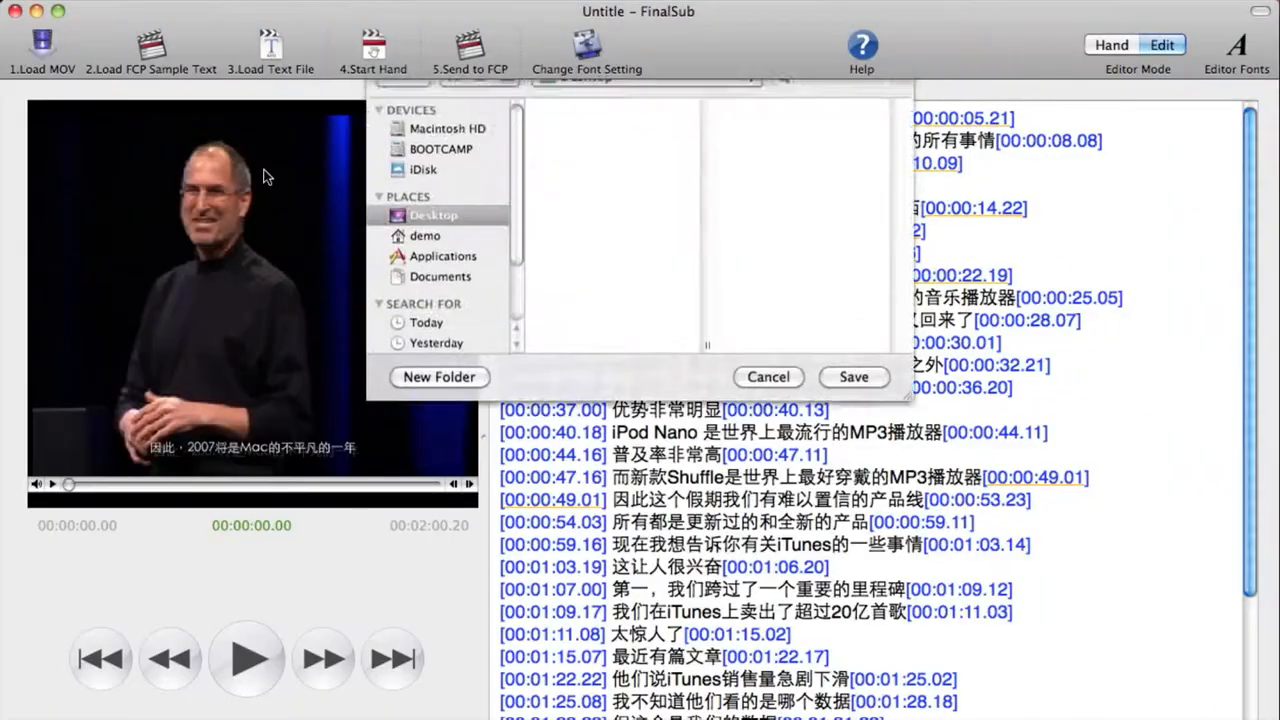
key("Right")
type("for ch")
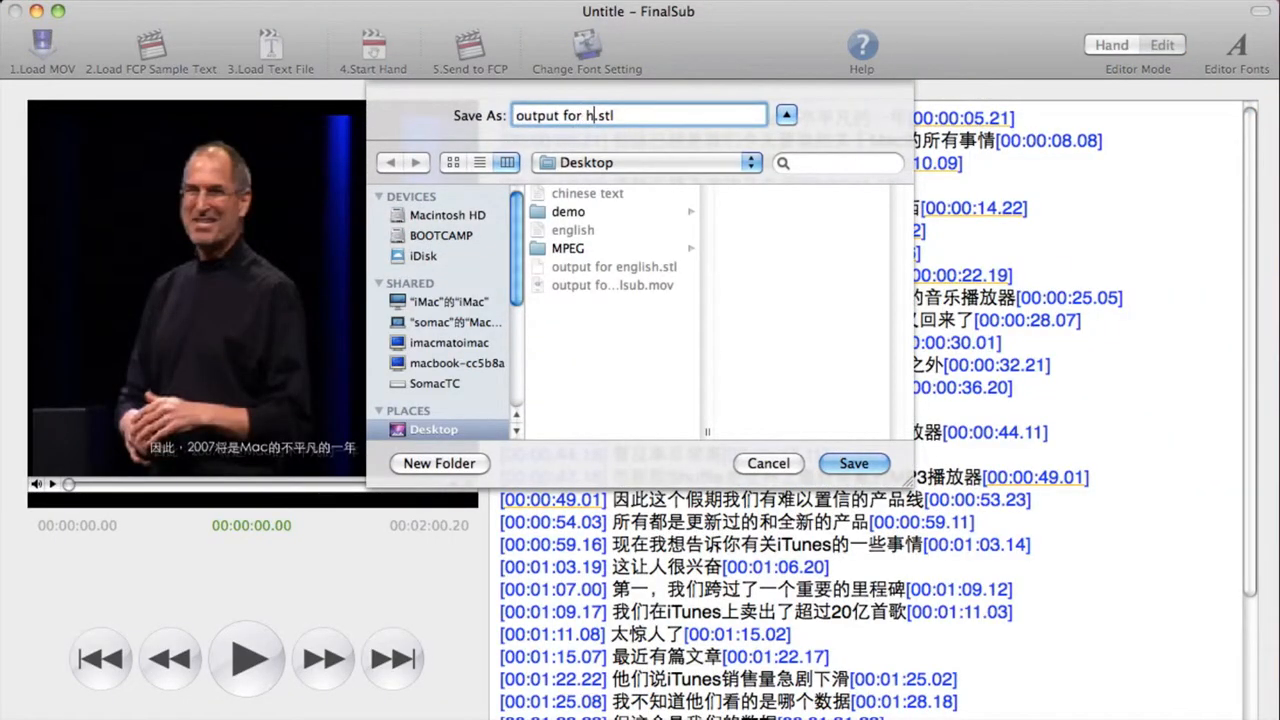
type("inese")
key("Return")
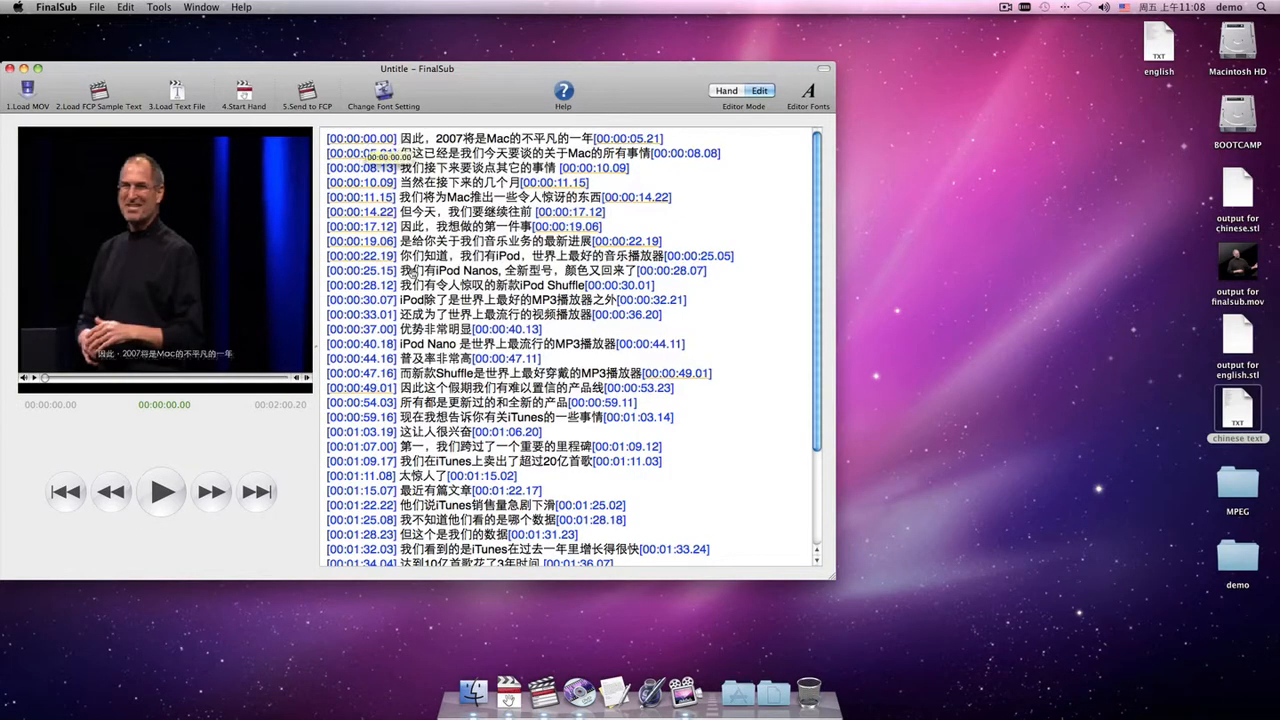
Switch to DVD Studio Pro and import 'output for english.stl' into the first subtitle track.
left_click(580, 700)
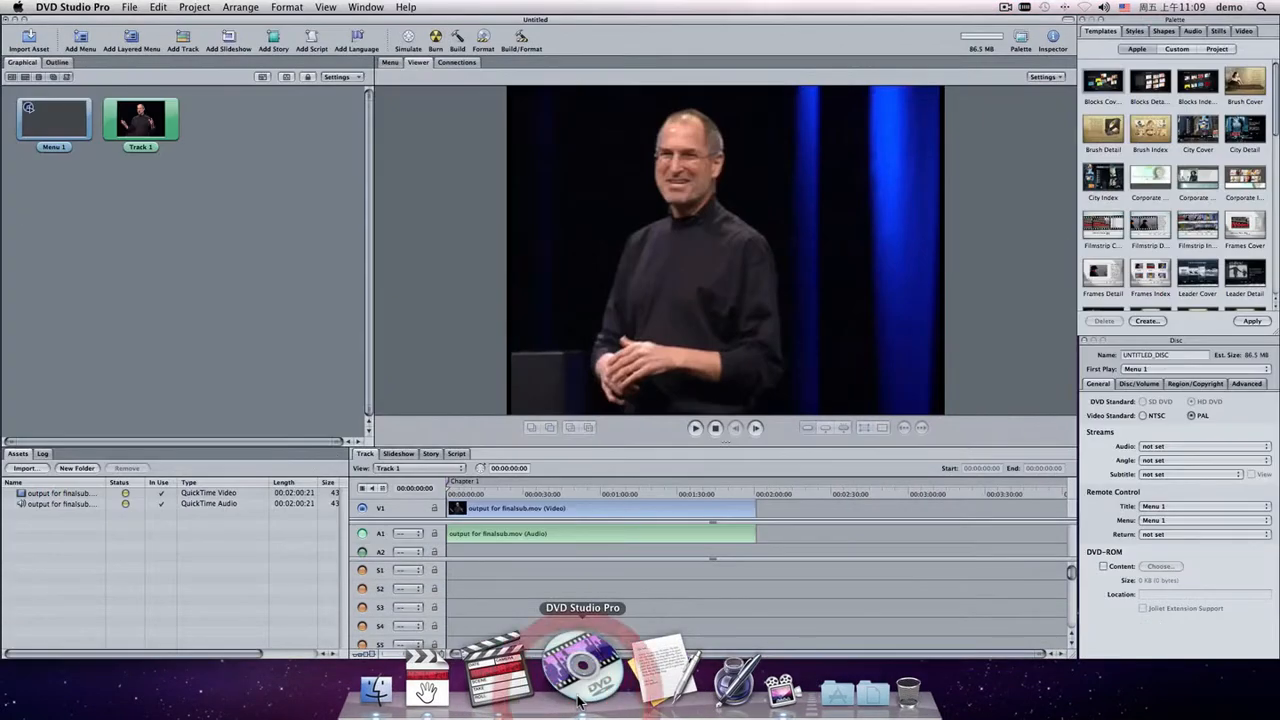
right_click(508, 578)
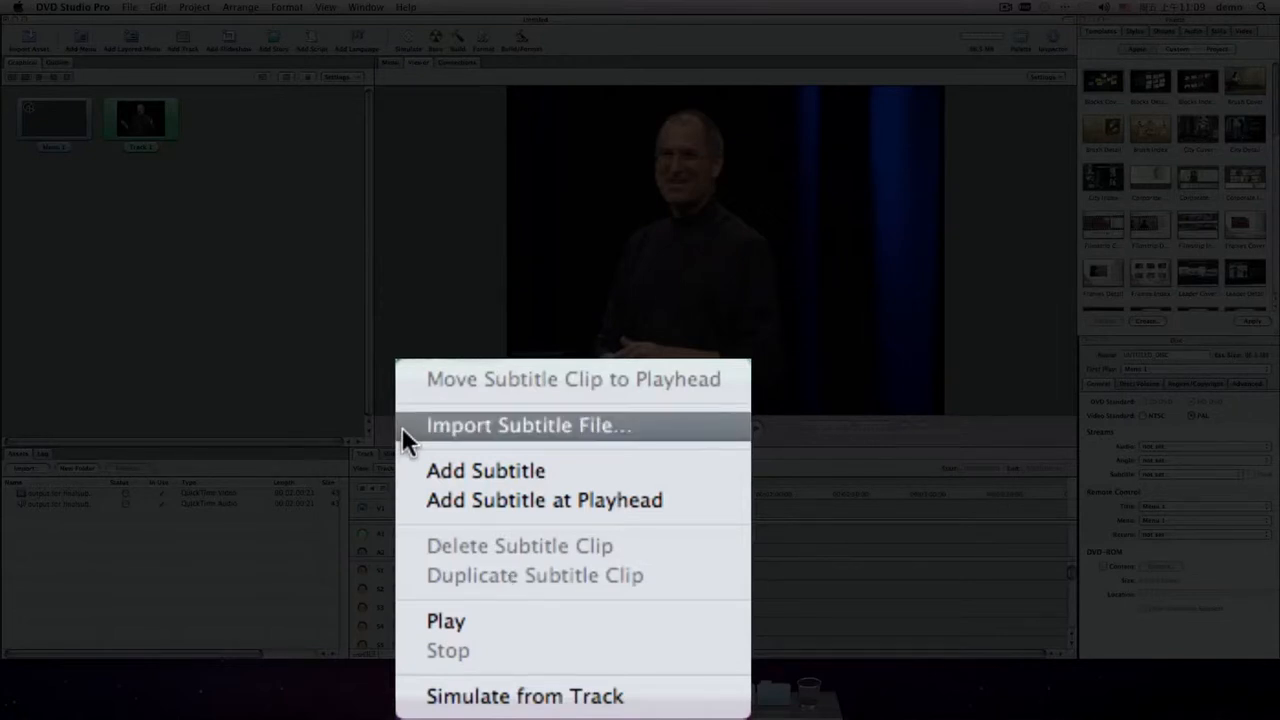
left_click(405, 427)
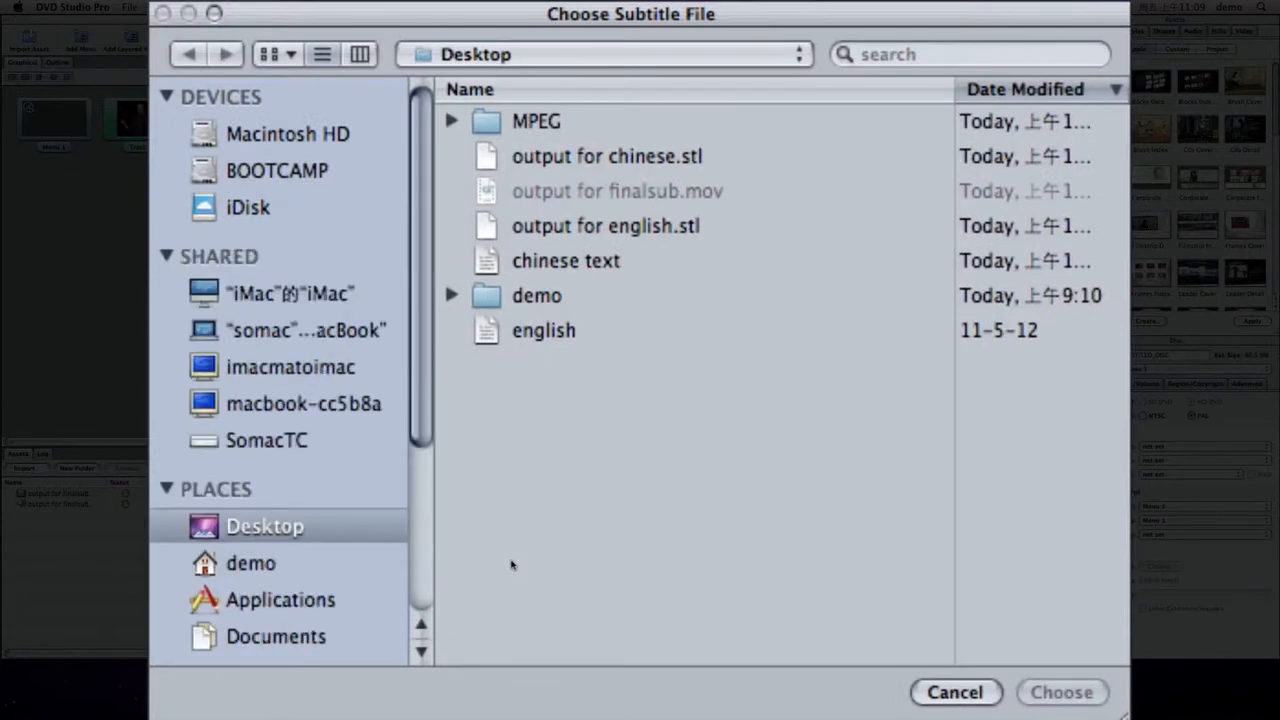
left_click(654, 224)
key("Return")
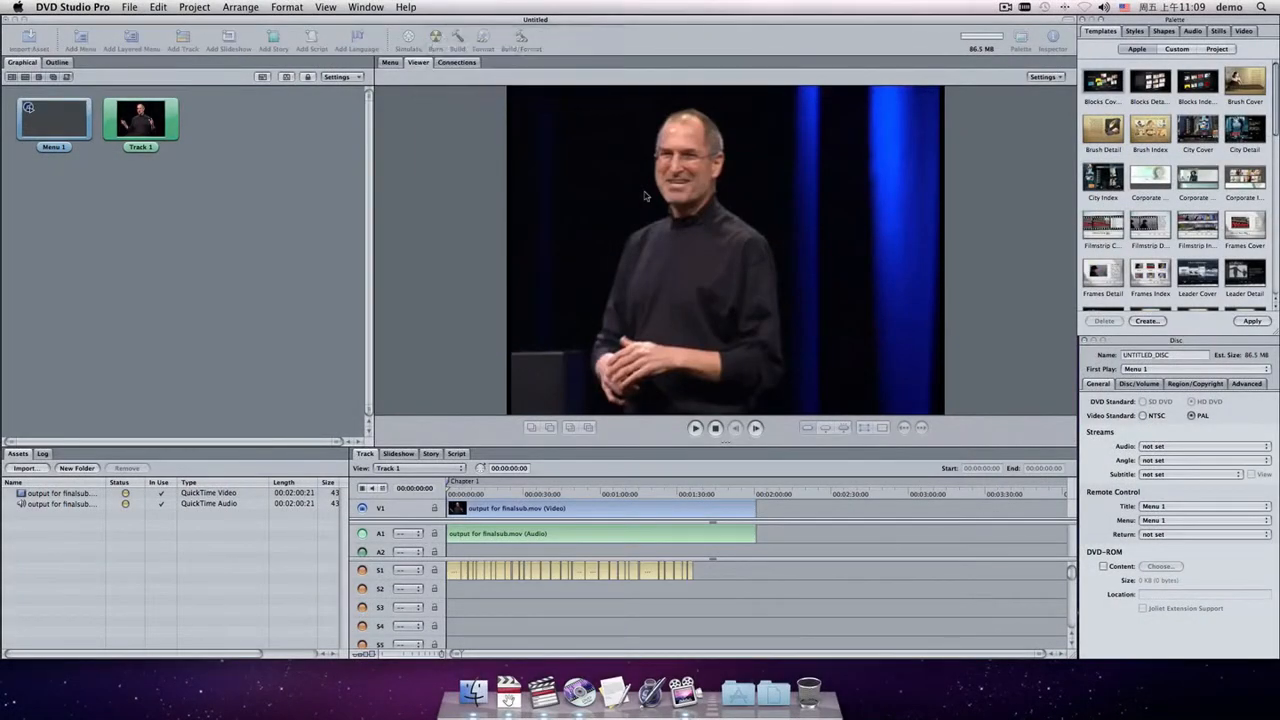
left_click(731, 230)
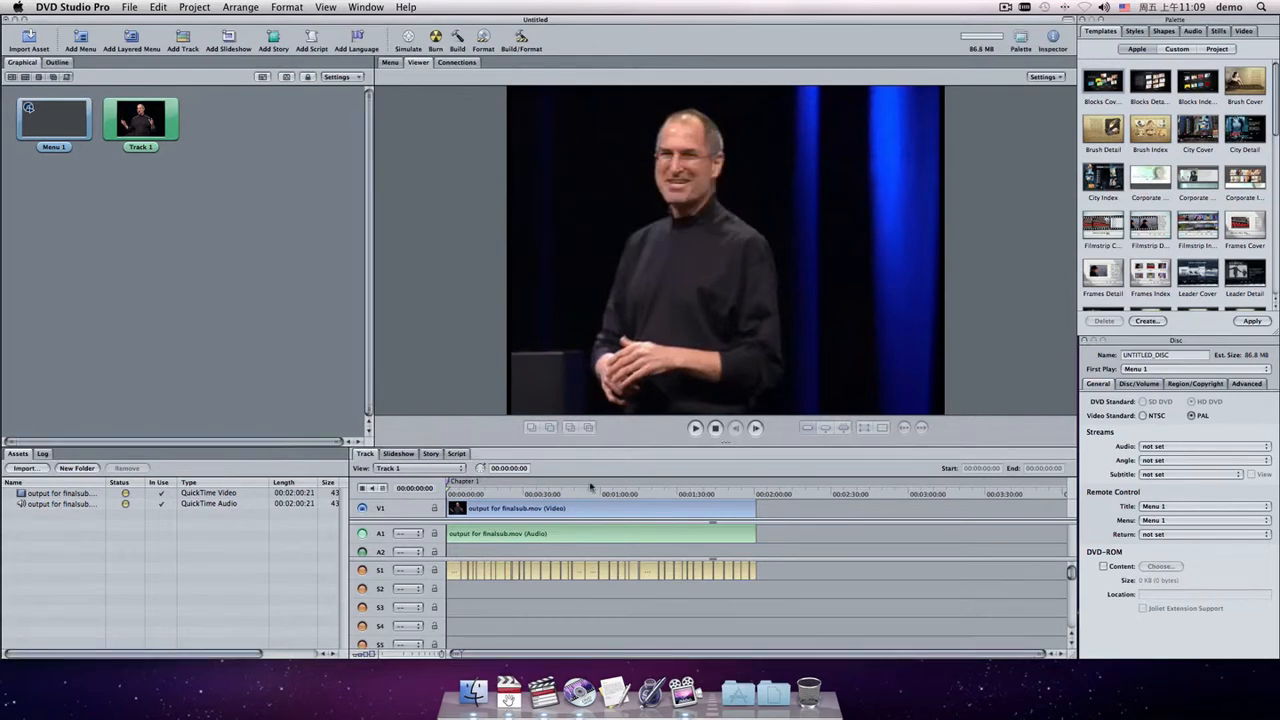
Import 'output for chinese.stl' into the second subtitle track.
left_click(532, 590)
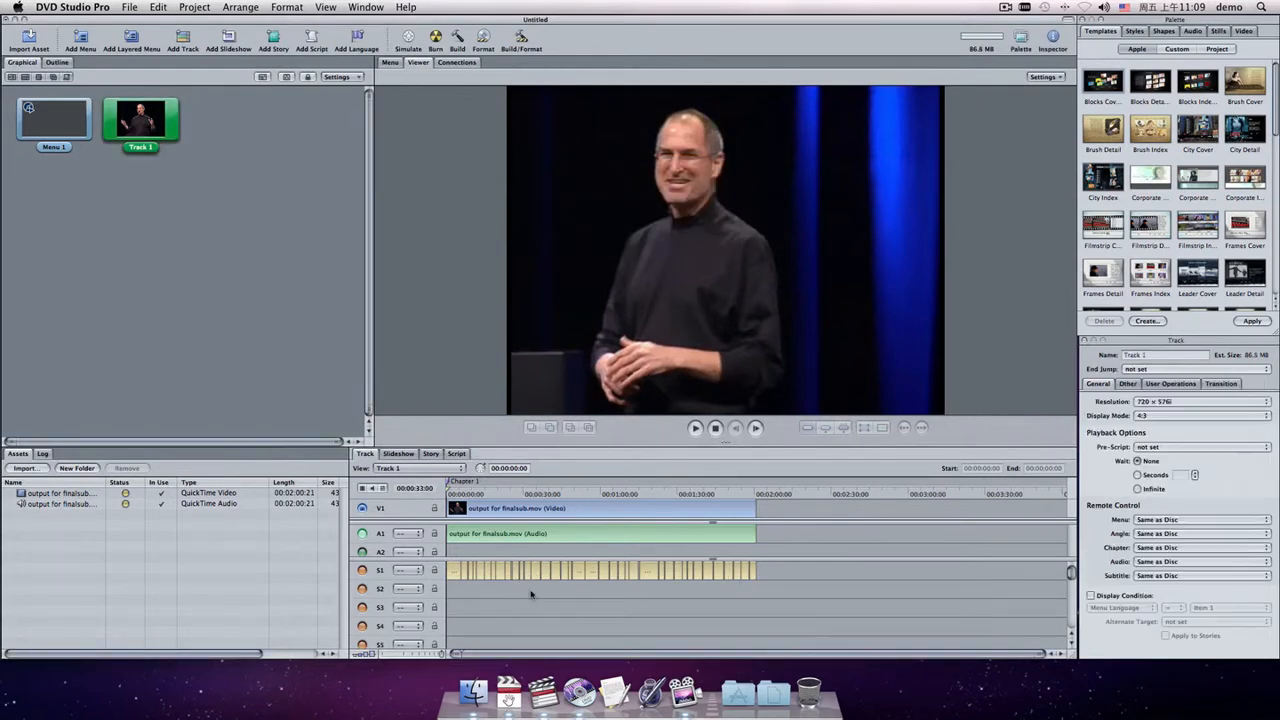
right_click(534, 595)
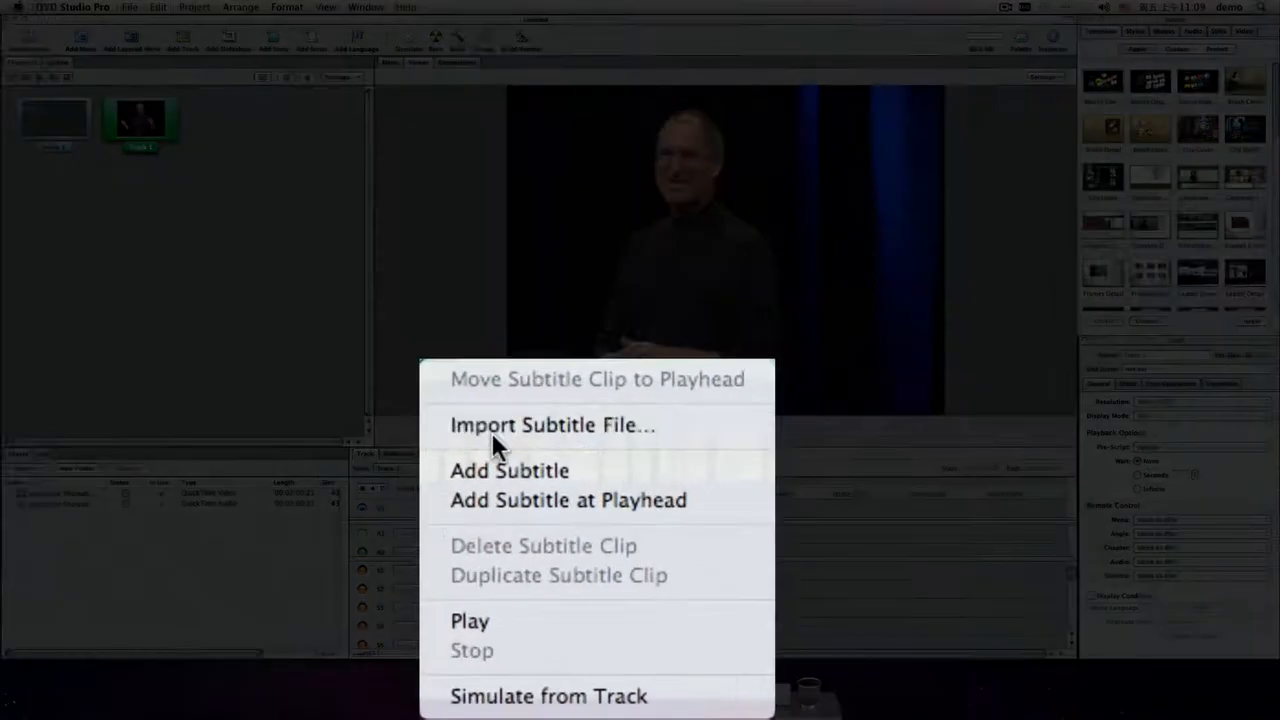
left_click(555, 551)
left_click(630, 170)
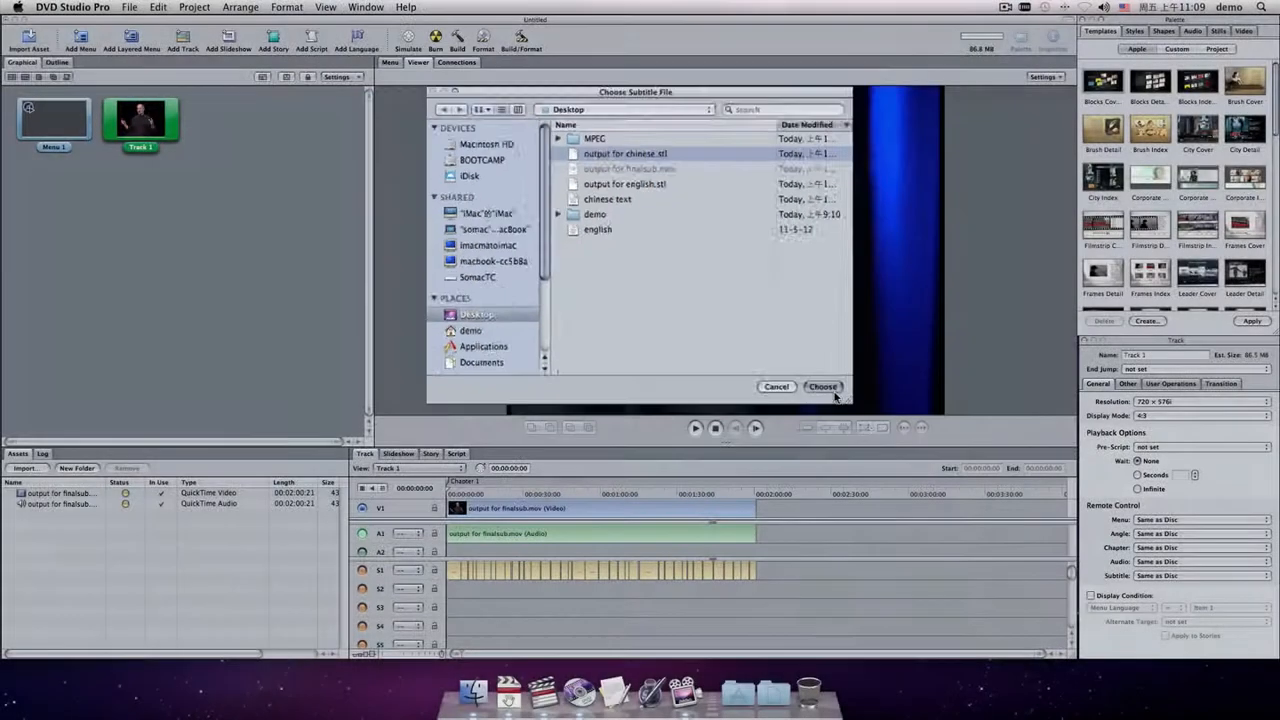
left_click(1061, 692)
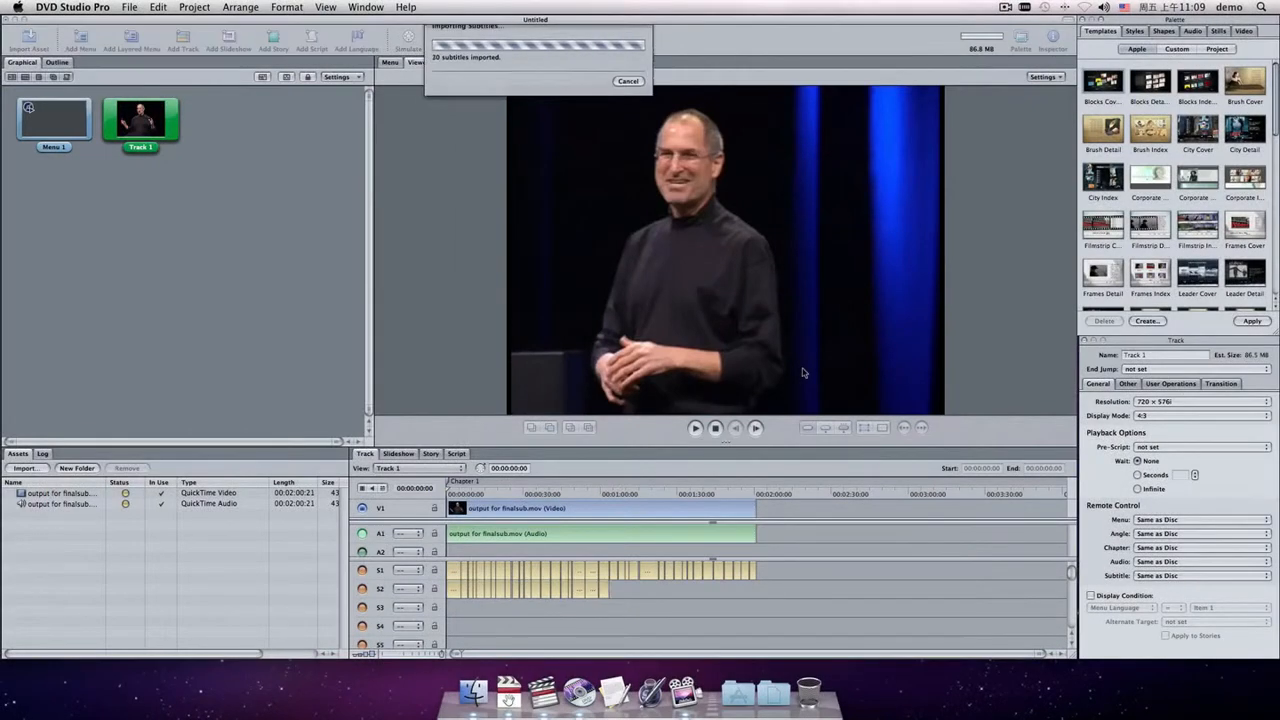
left_click(735, 229)
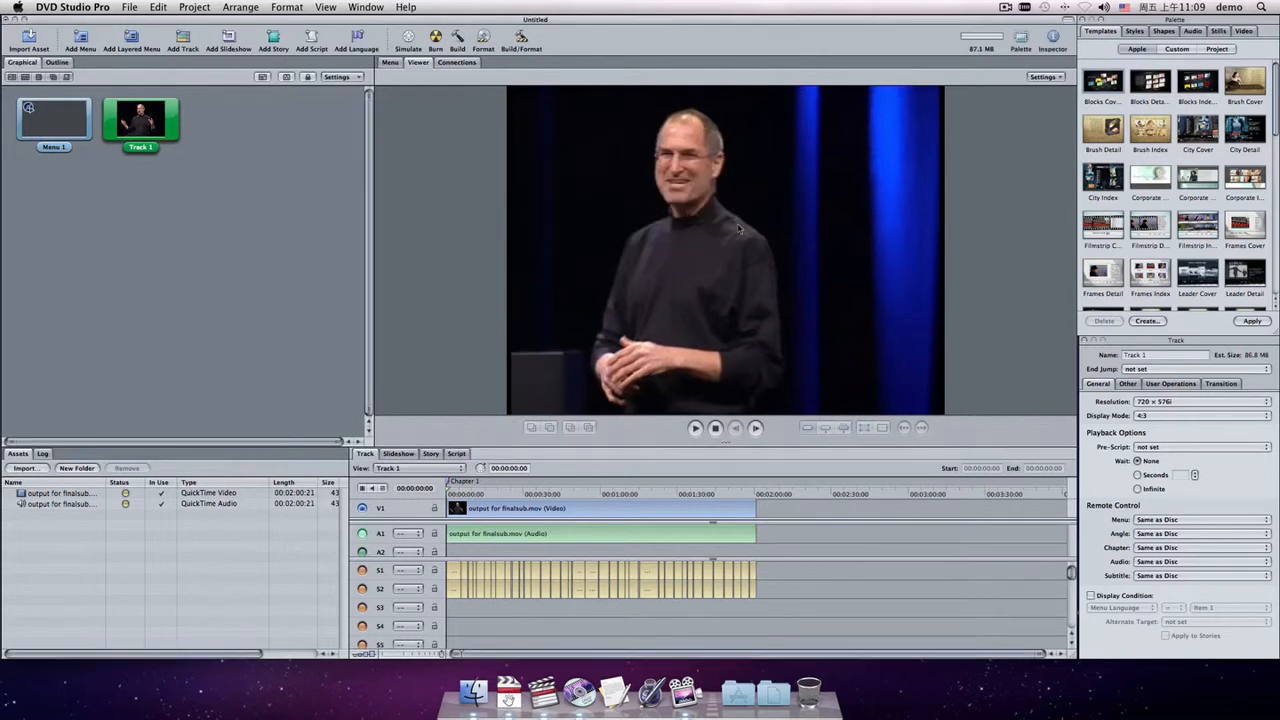
Activate the first subtitle track and scrub the timeline to preview the English subtitles.
left_click(361, 570)
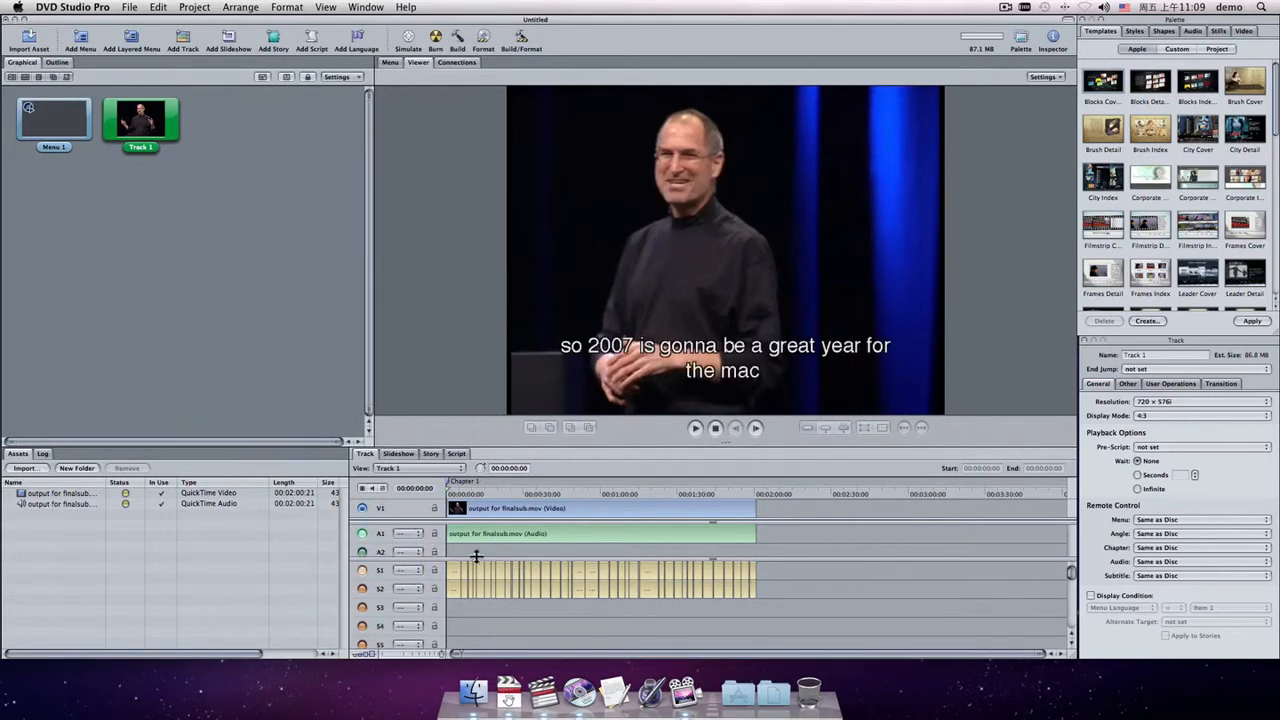
left_click(472, 491)
left_click_drag(472, 491, 592, 495)
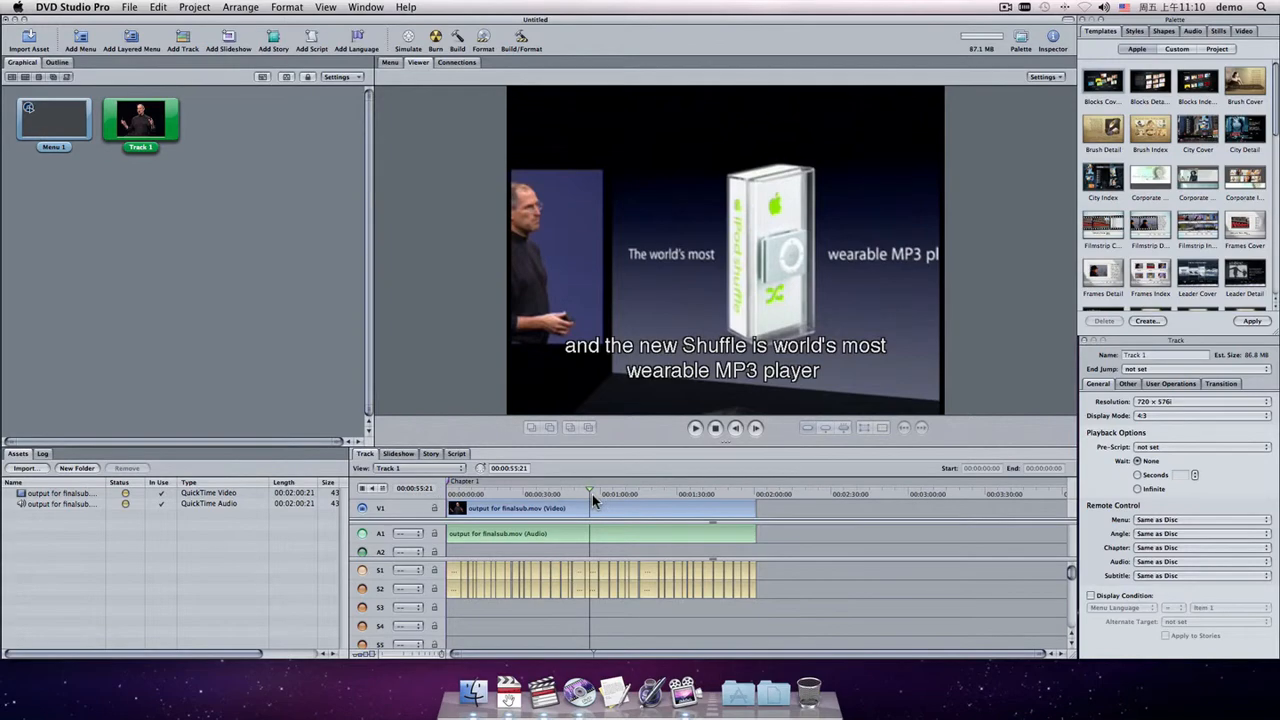
Activate the second subtitle track and scrub the timeline to preview the Chinese subtitles.
left_click(362, 588)
left_click_drag(554, 492, 658, 494)
left_click_drag(658, 494, 704, 496)
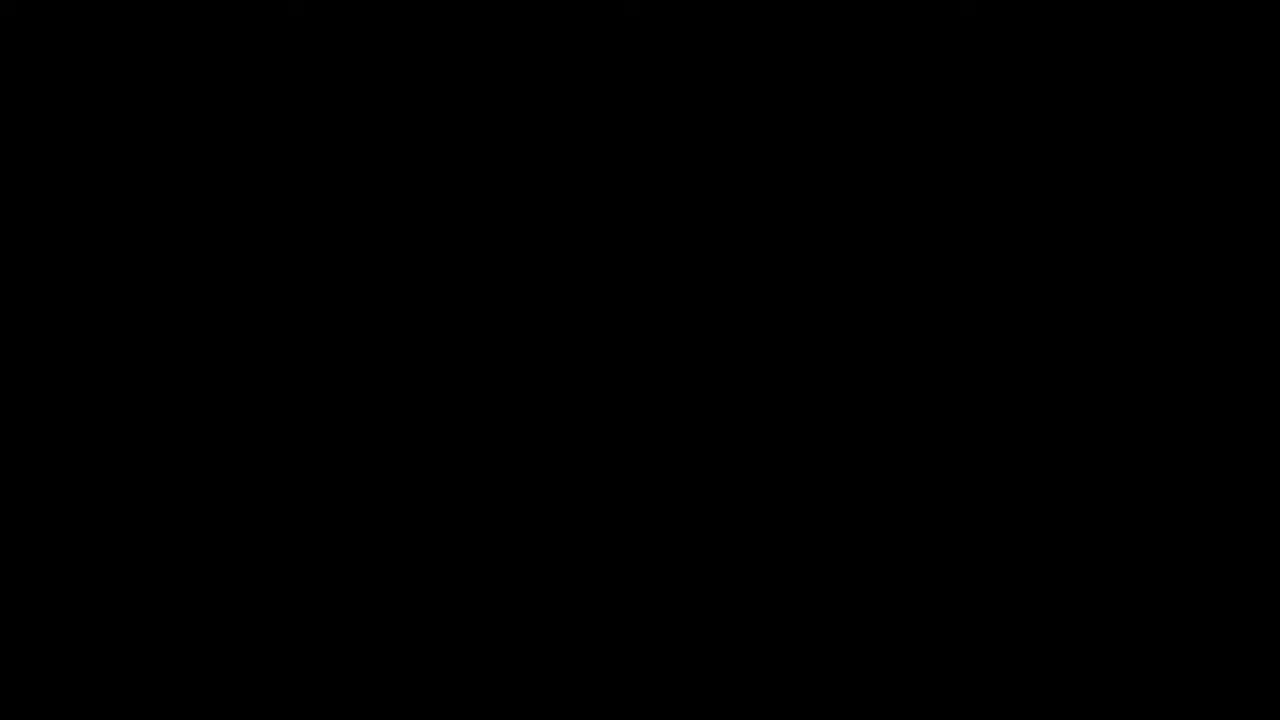